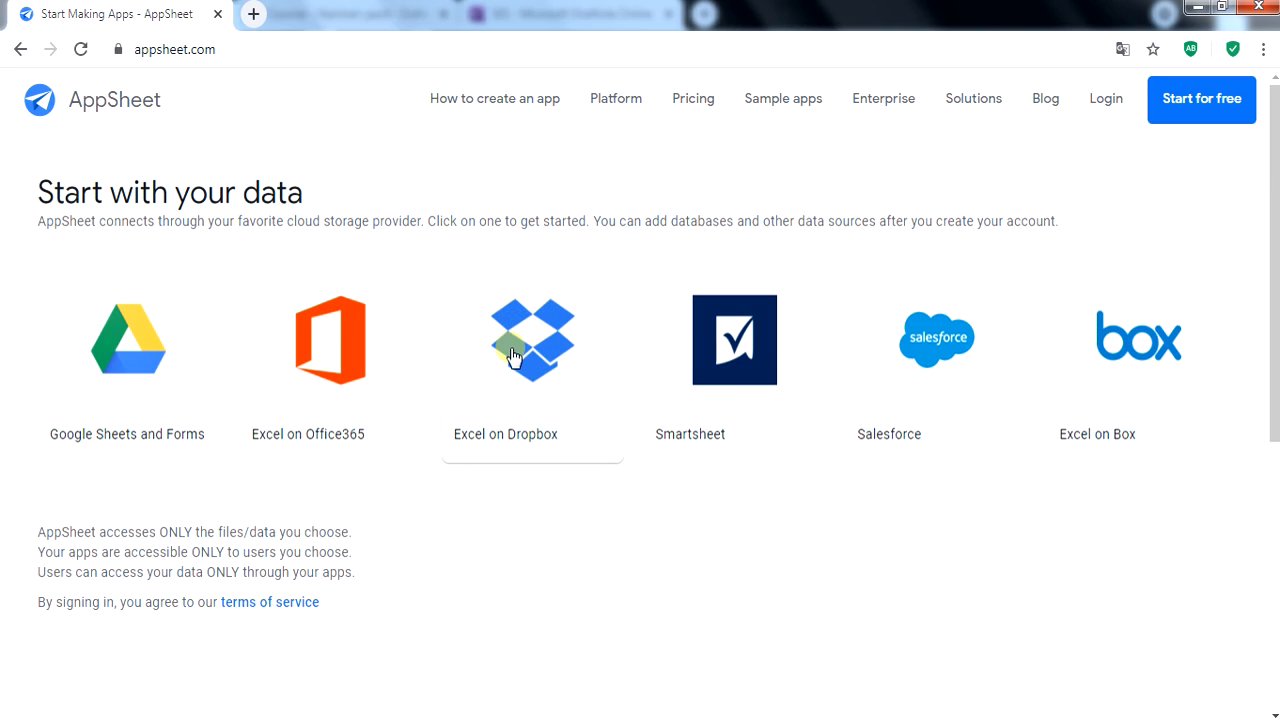
Choose Excel on Dropbox as the data source and open the Dropbox site in a new tab.
{"action": "left_click", "coordinate": [557, 343]}
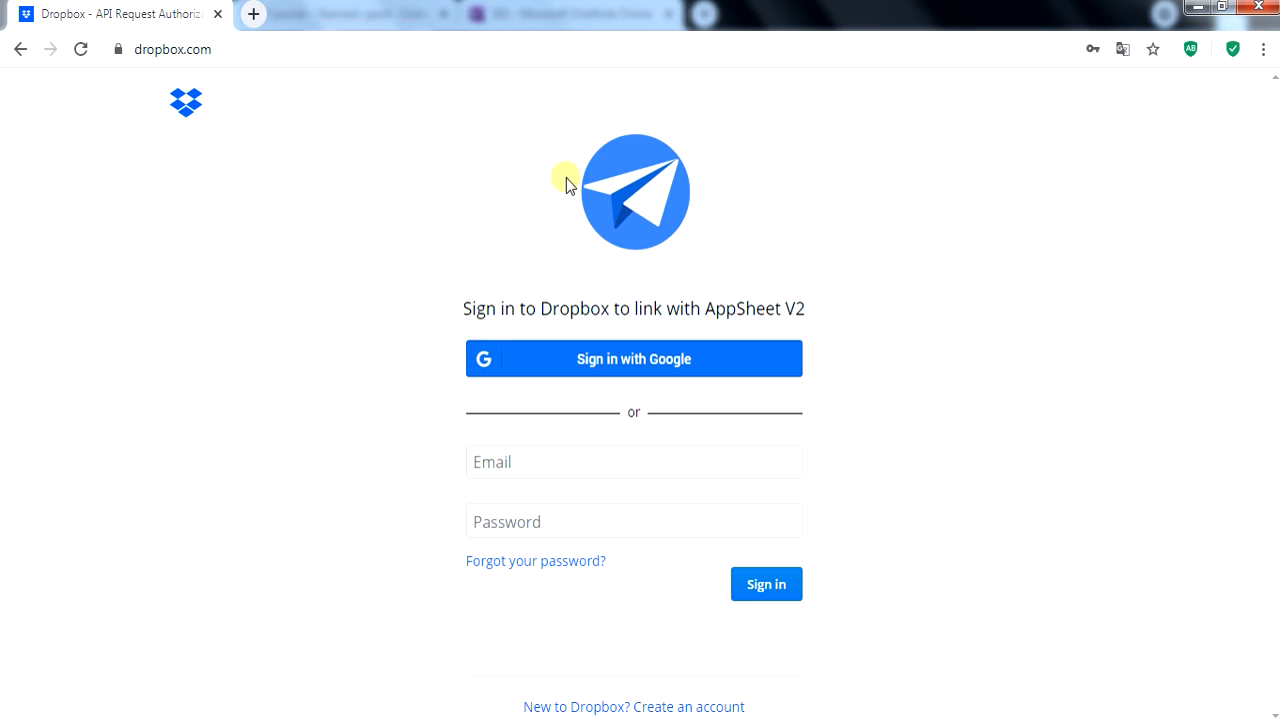
{"action": "right_click", "coordinate": [184, 108]}
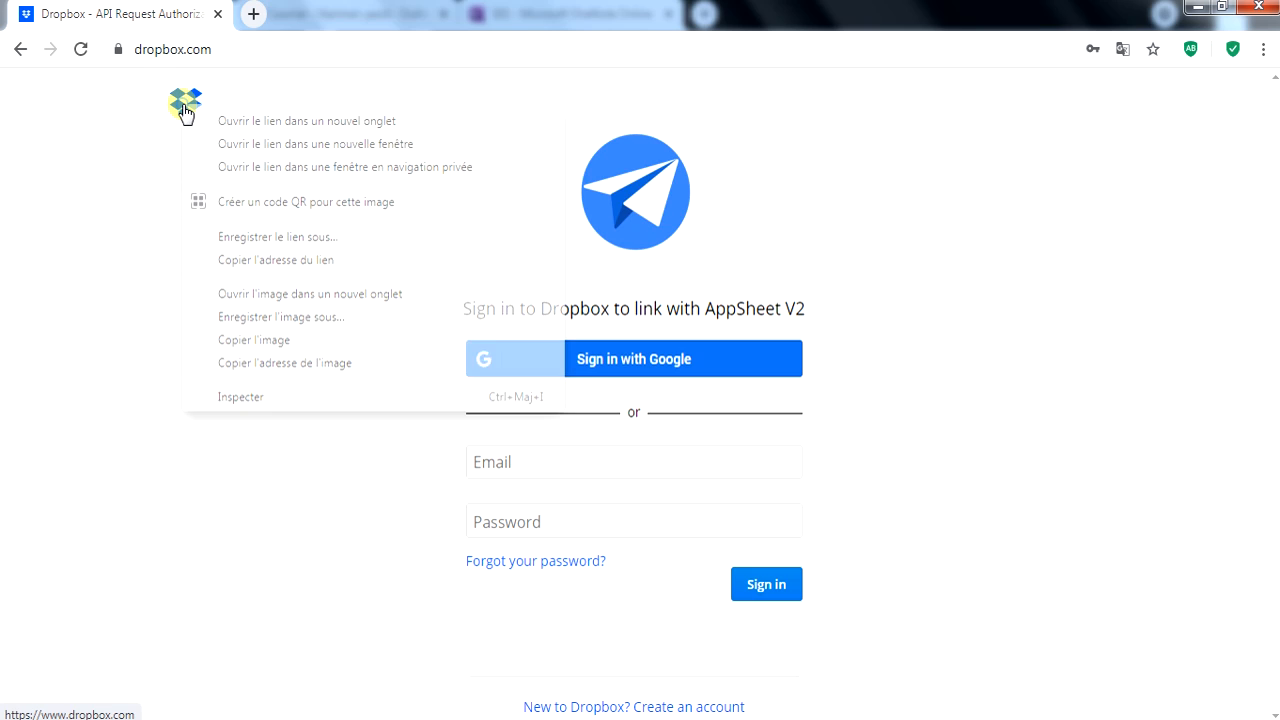
{"action": "left_click", "coordinate": [215, 121]}
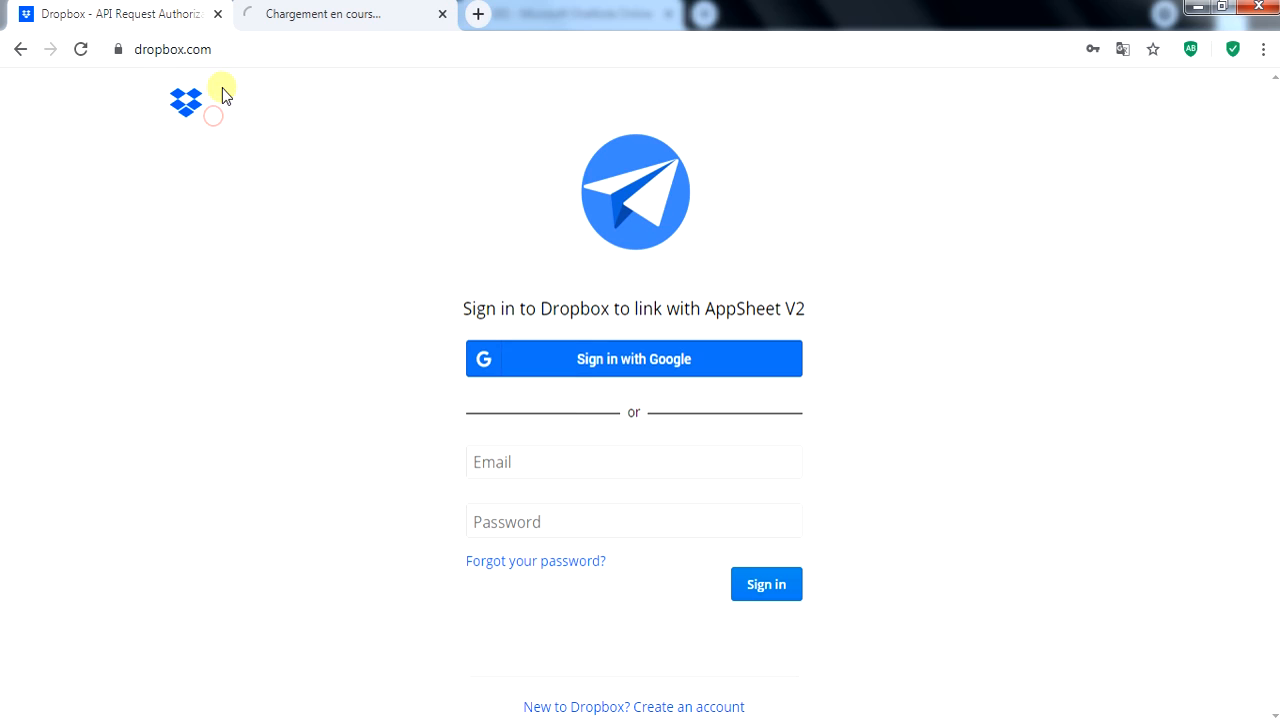
{"action": "left_click", "coordinate": [300, 17]}
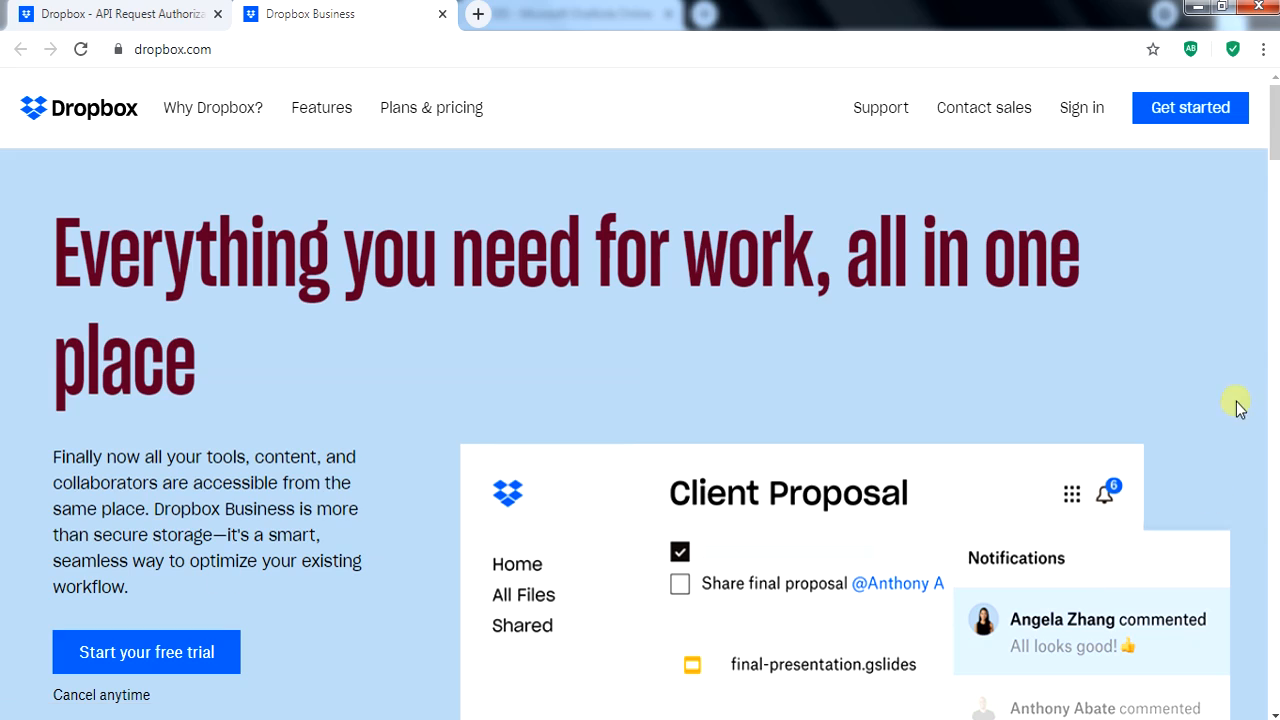
Download the Dropbox desktop app and save DropboxInstaller.exe.
{"action": "left_click", "coordinate": [1066, 107]}
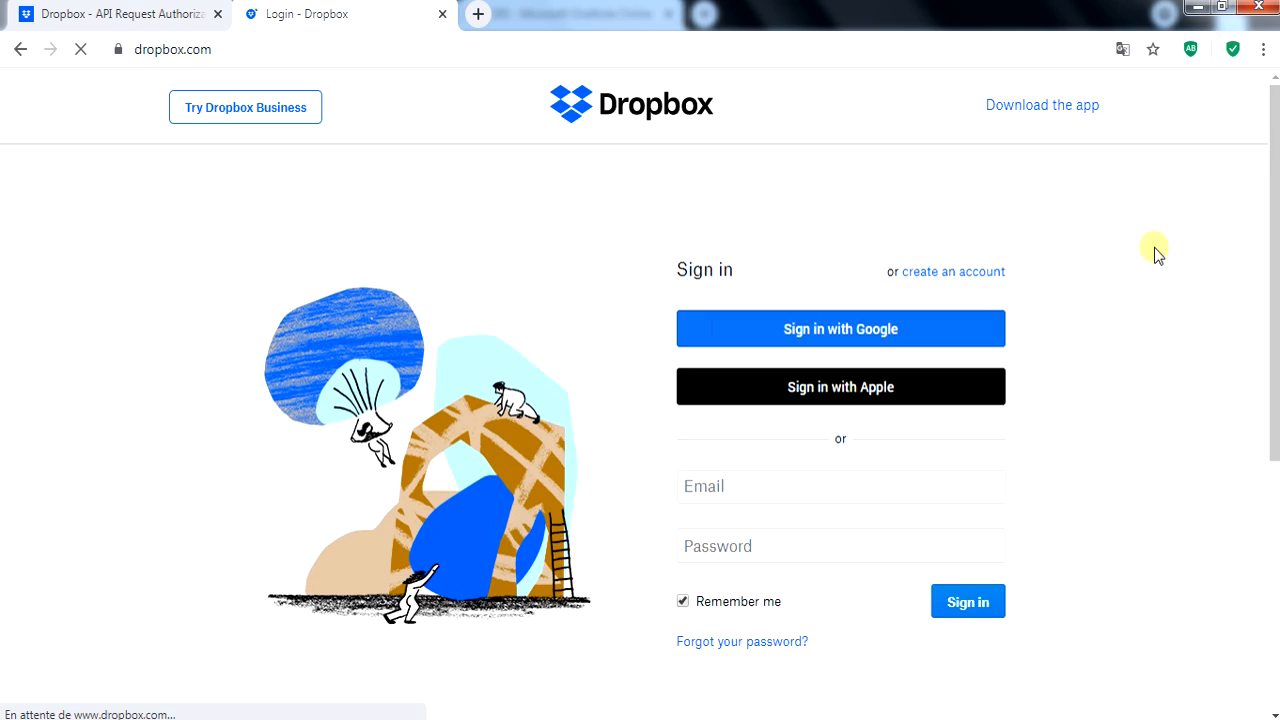
{"action": "left_click", "coordinate": [930, 272]}
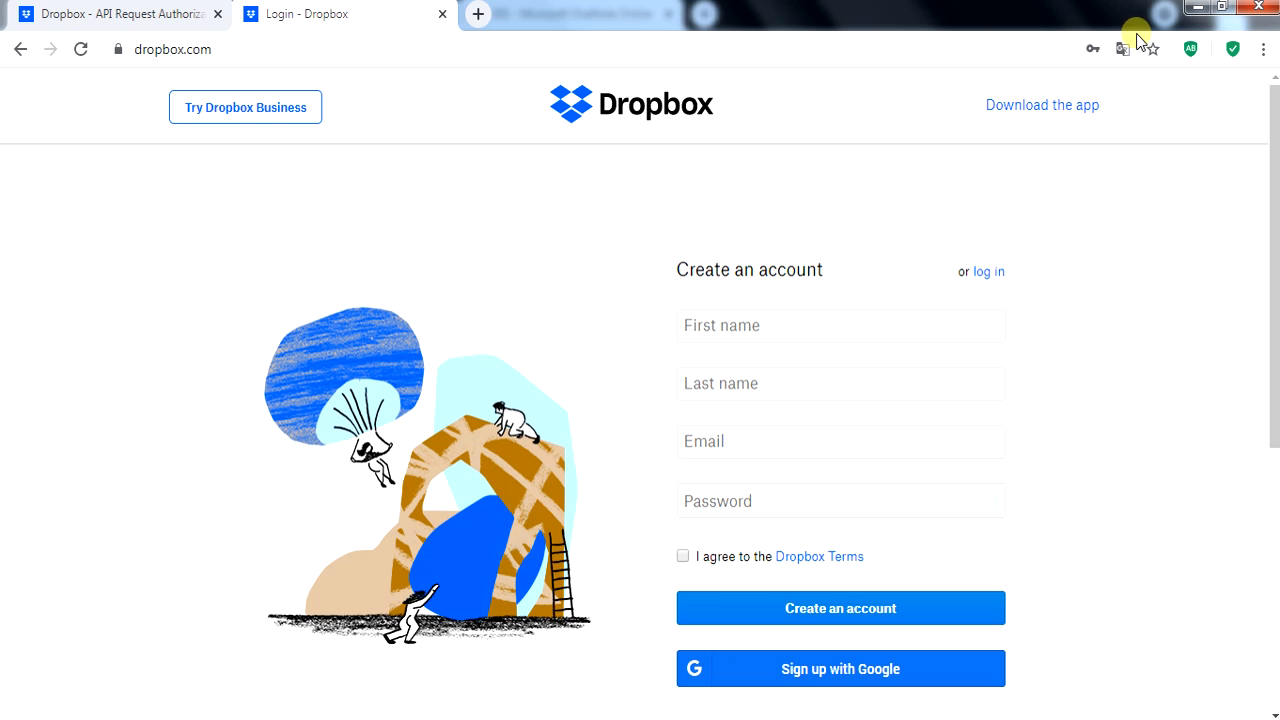
{"action": "left_click", "coordinate": [1031, 108]}
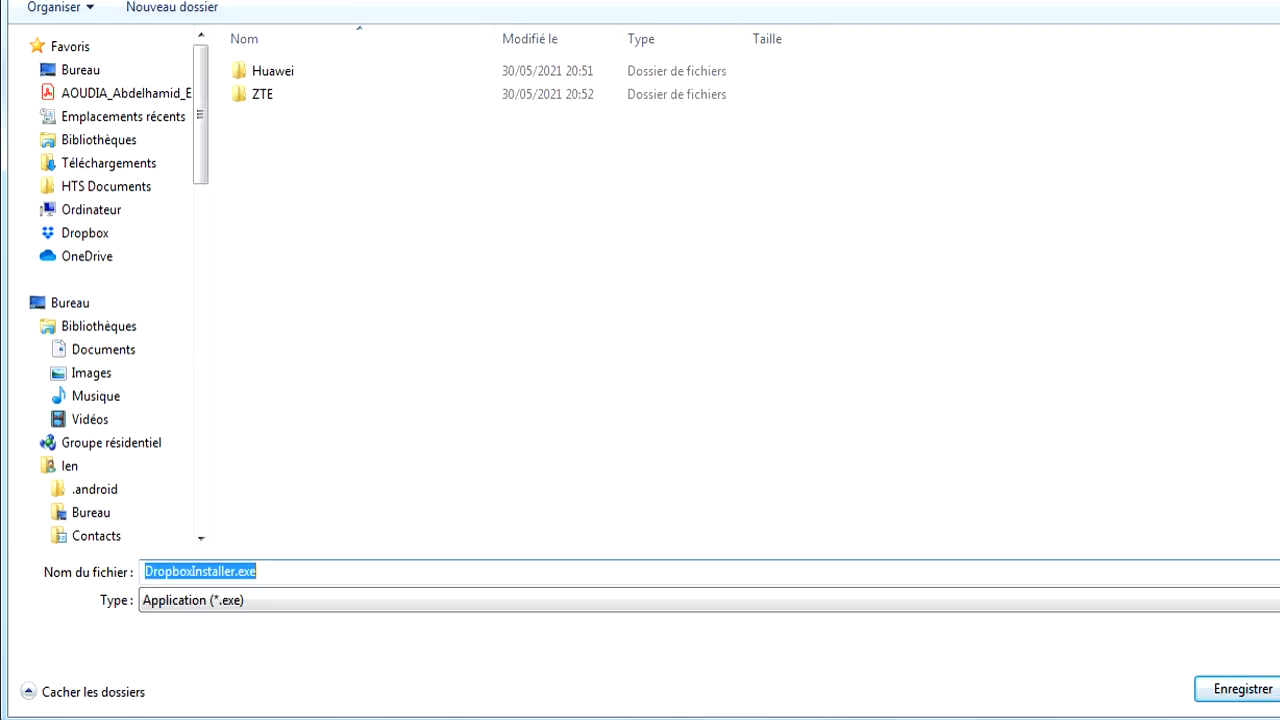
{"action": "key", "text": "Return"}
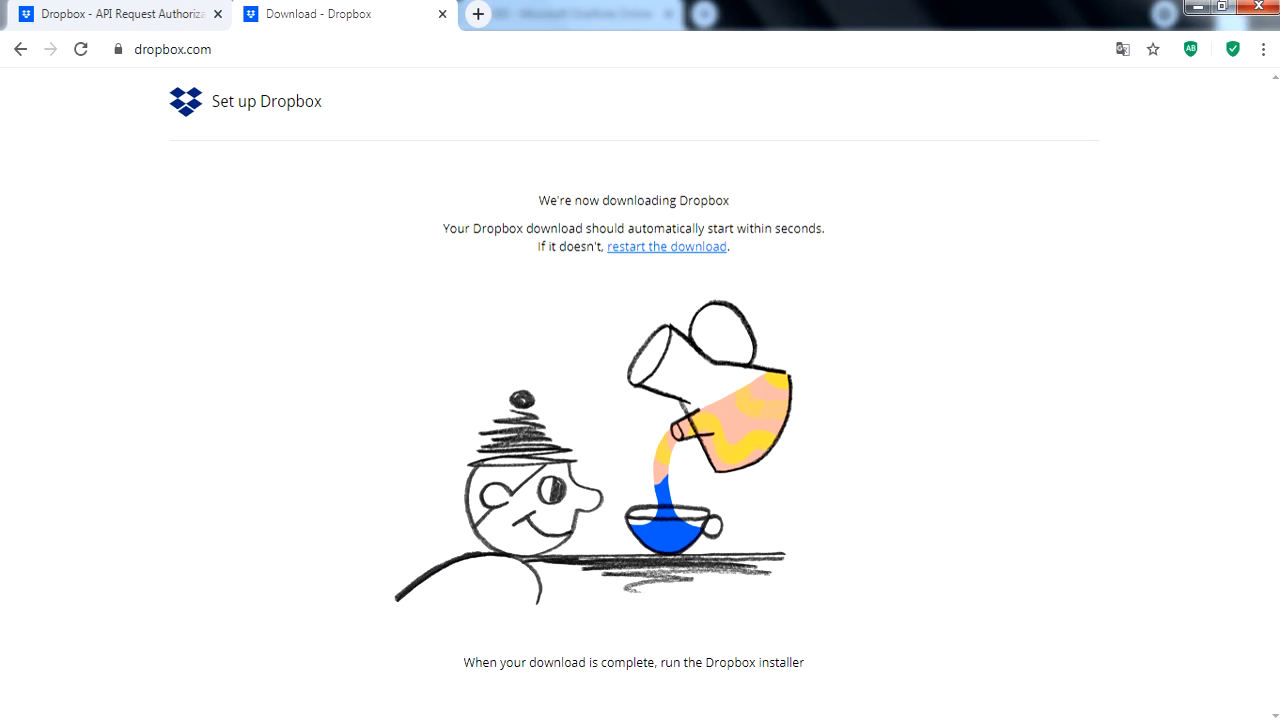
Browse to Dropbox > appsheet > data in Windows Explorer, then close the window.
{"action": "left_click", "coordinate": [1180, 716]}
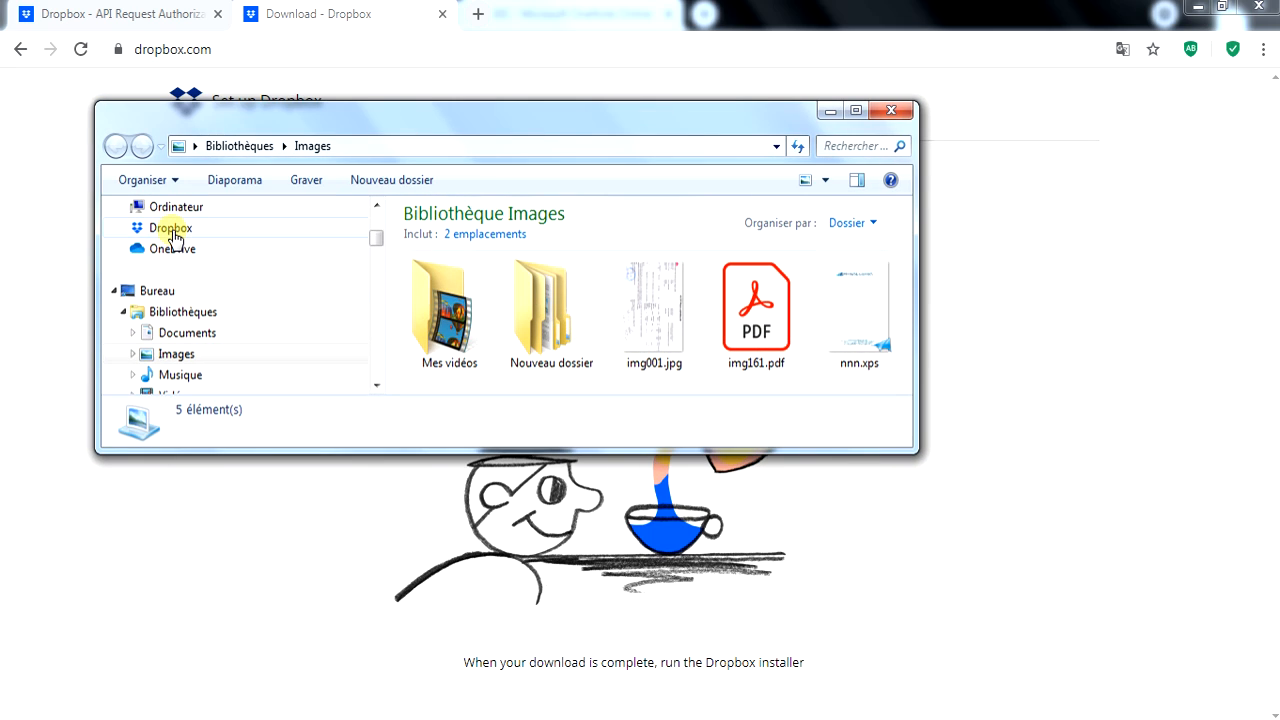
{"action": "left_click", "coordinate": [164, 234]}
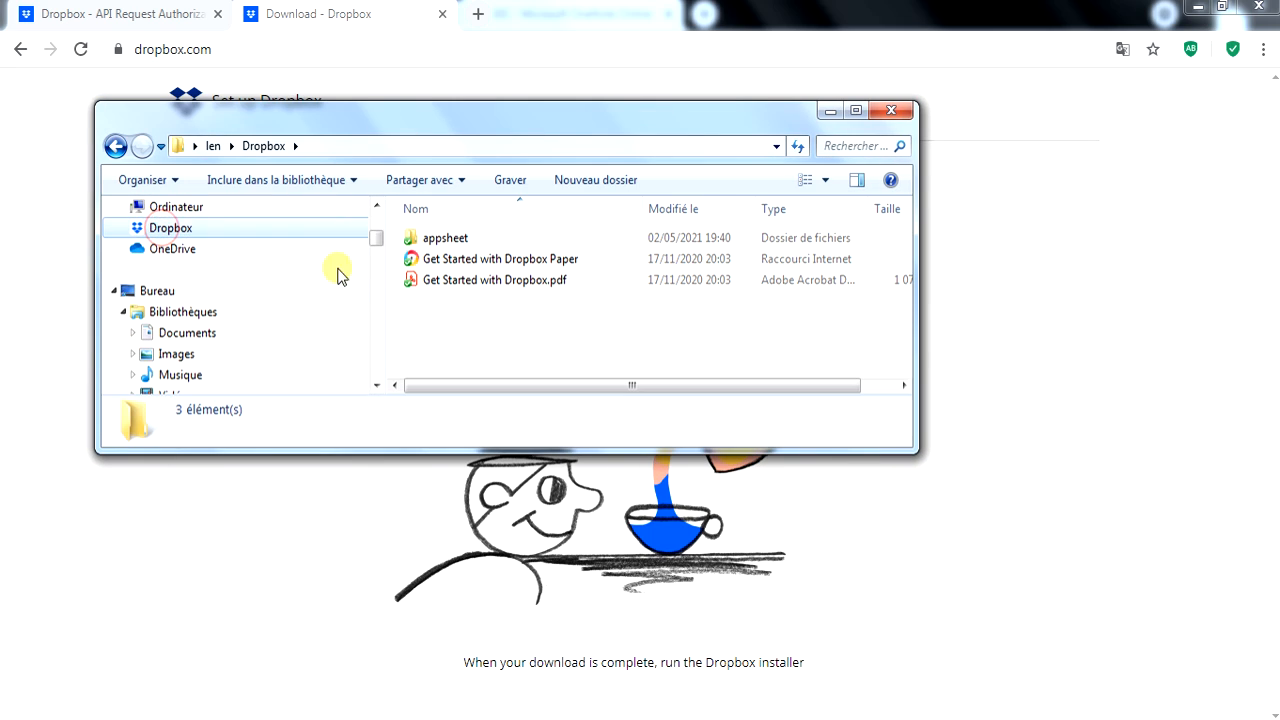
{"action": "double_click", "coordinate": [430, 240]}
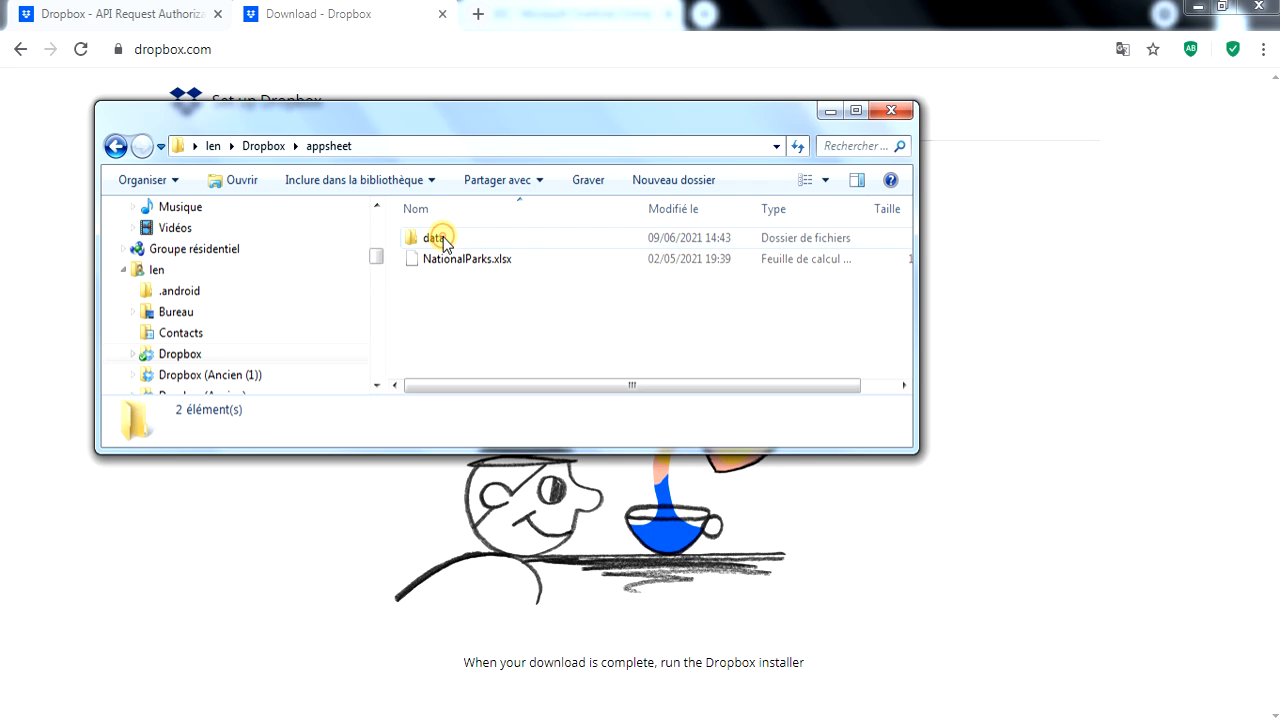
{"action": "double_click", "coordinate": [433, 238]}
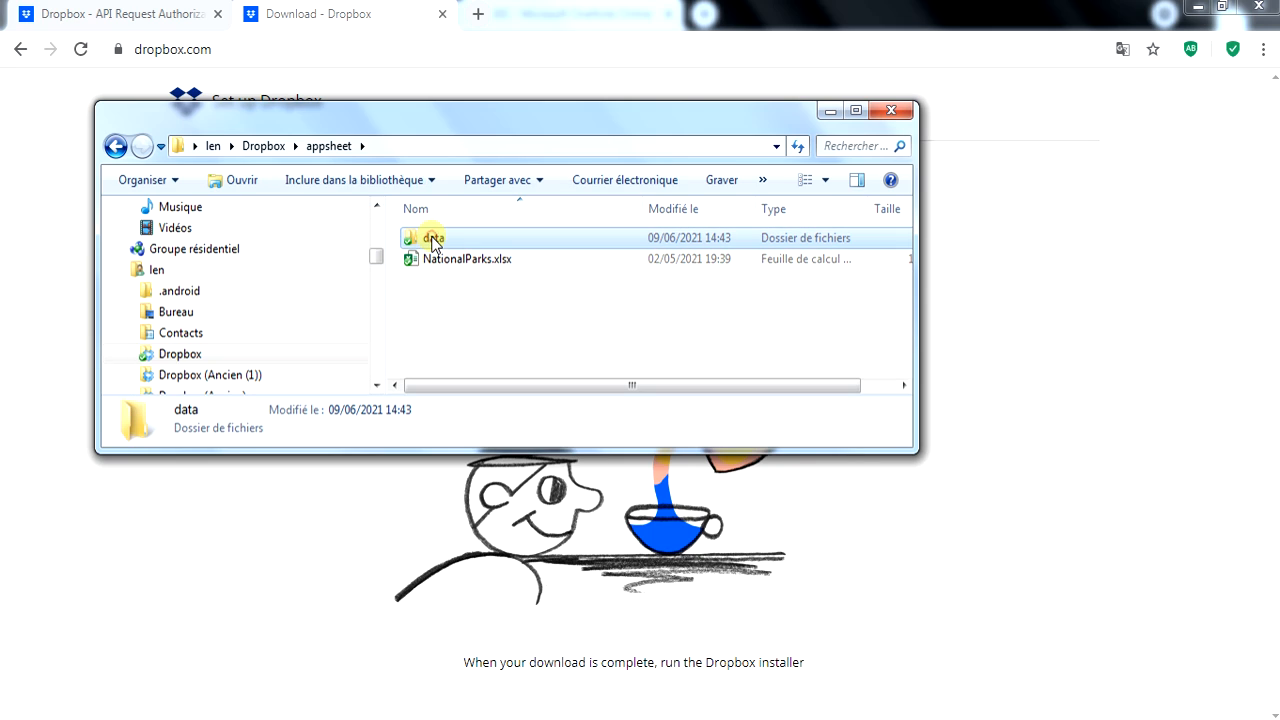
{"action": "left_click", "coordinate": [907, 114]}
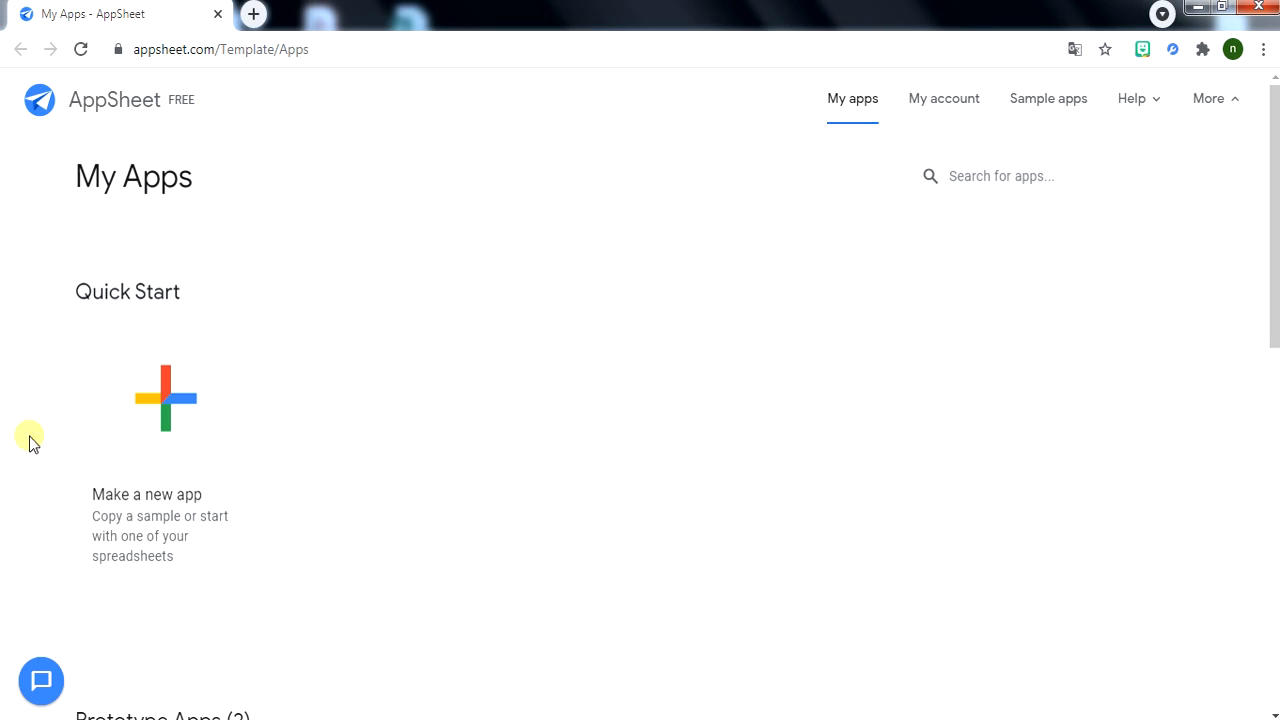
Start a new app from a sample and name it TEST.
{"action": "scroll", "coordinate": [257, 374], "scroll_direction": "down", "scroll_amount": 2}
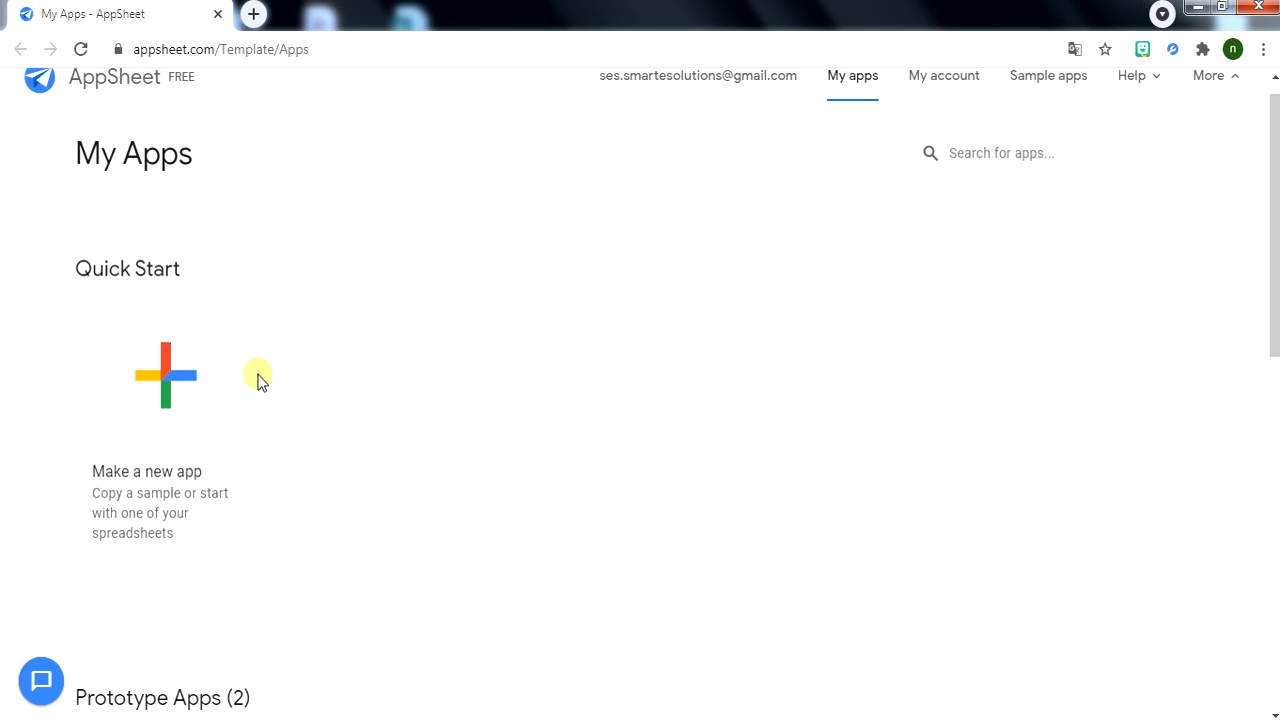
{"action": "scroll", "coordinate": [131, 549], "scroll_direction": "down", "scroll_amount": 2}
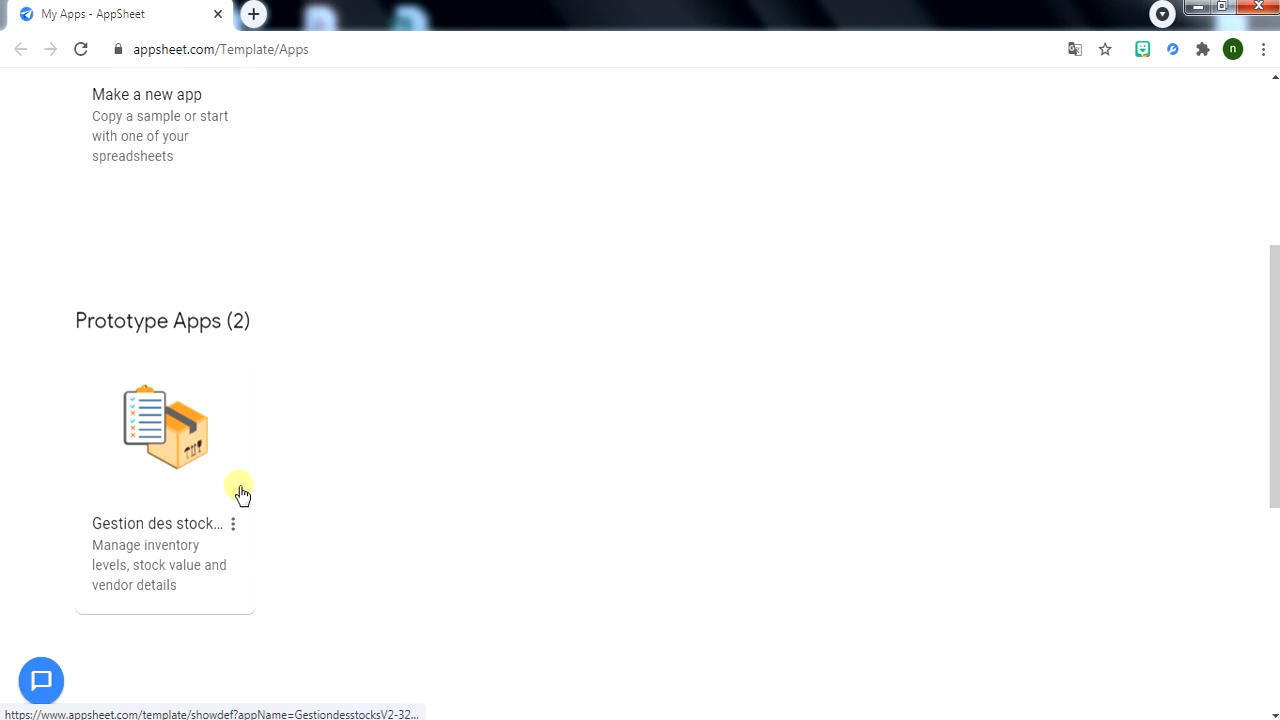
{"action": "scroll", "coordinate": [574, 371], "scroll_direction": "up", "scroll_amount": 4}
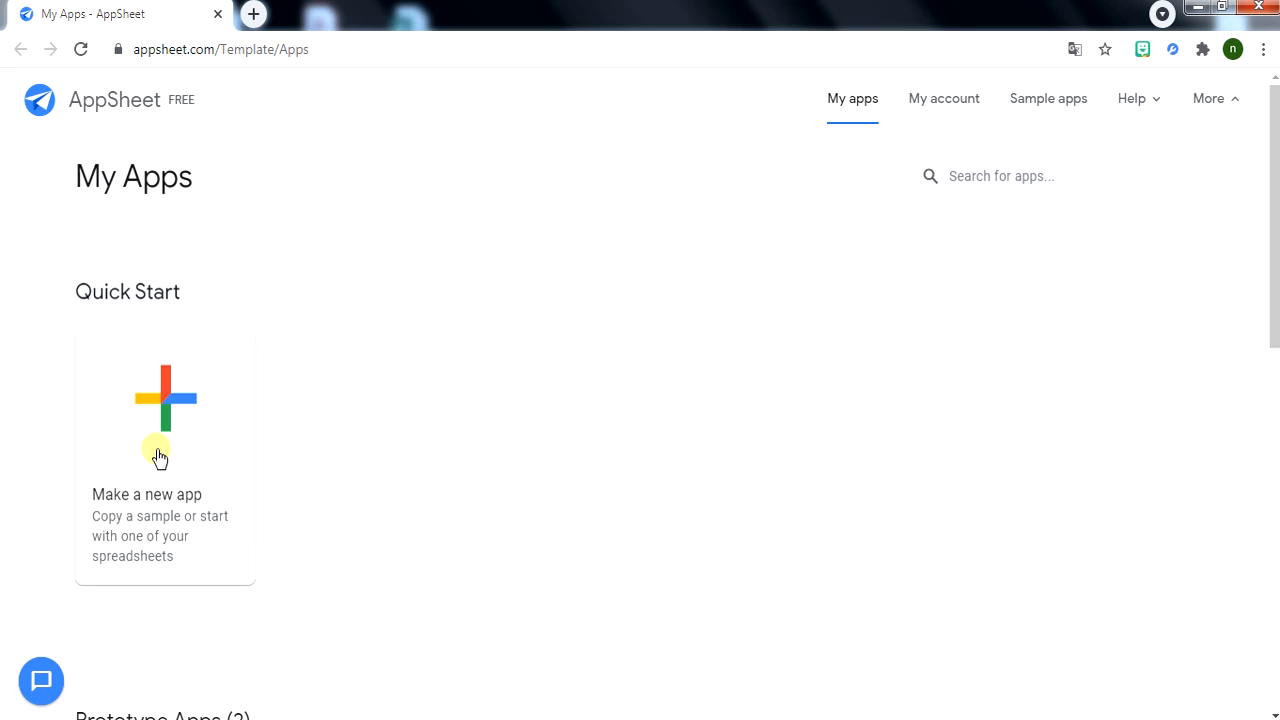
{"action": "left_click", "coordinate": [153, 418]}
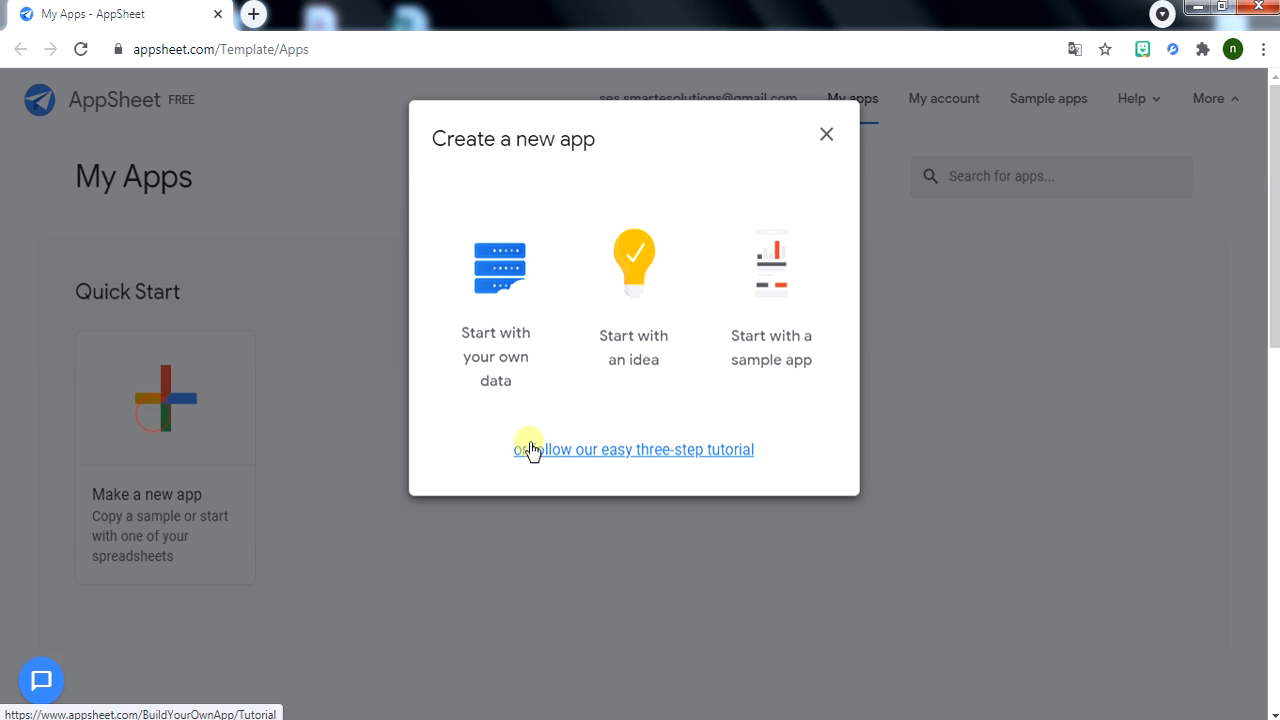
{"action": "left_click", "coordinate": [785, 332]}
{"action": "left_click_drag", "start_coordinate": [491, 278], "coordinate": [385, 277]}
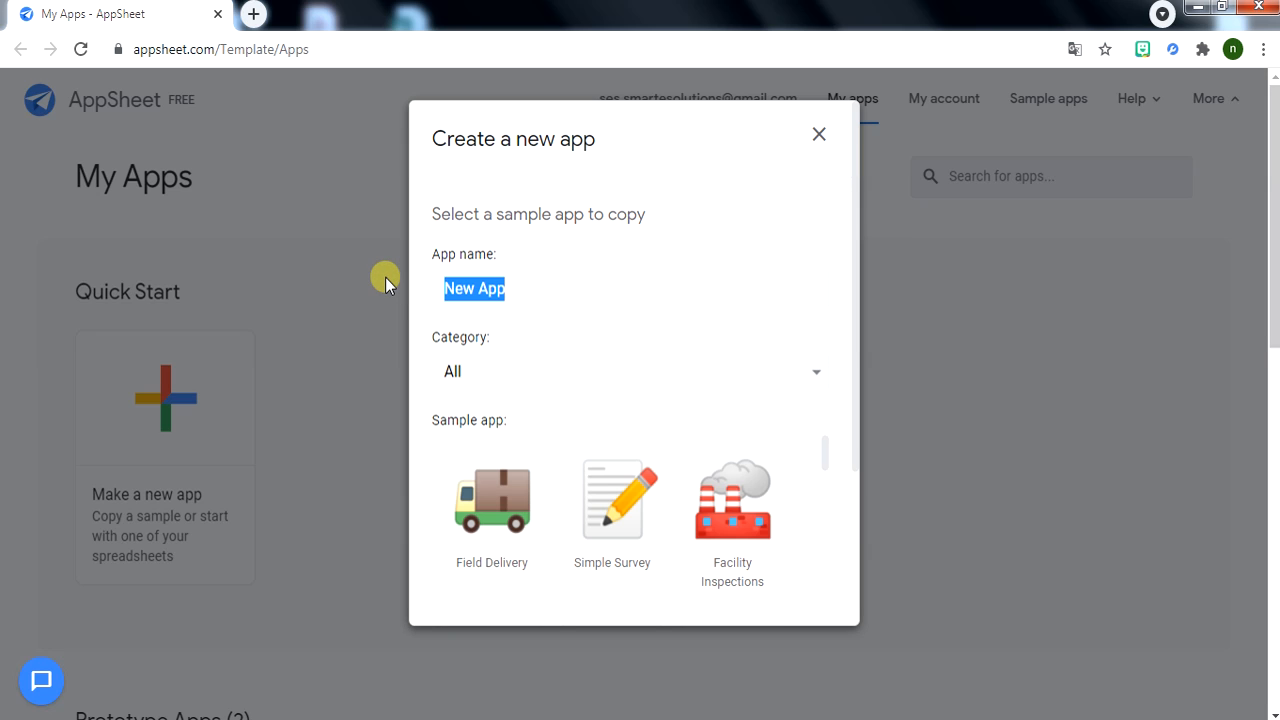
{"action": "type", "text": "TEST"}
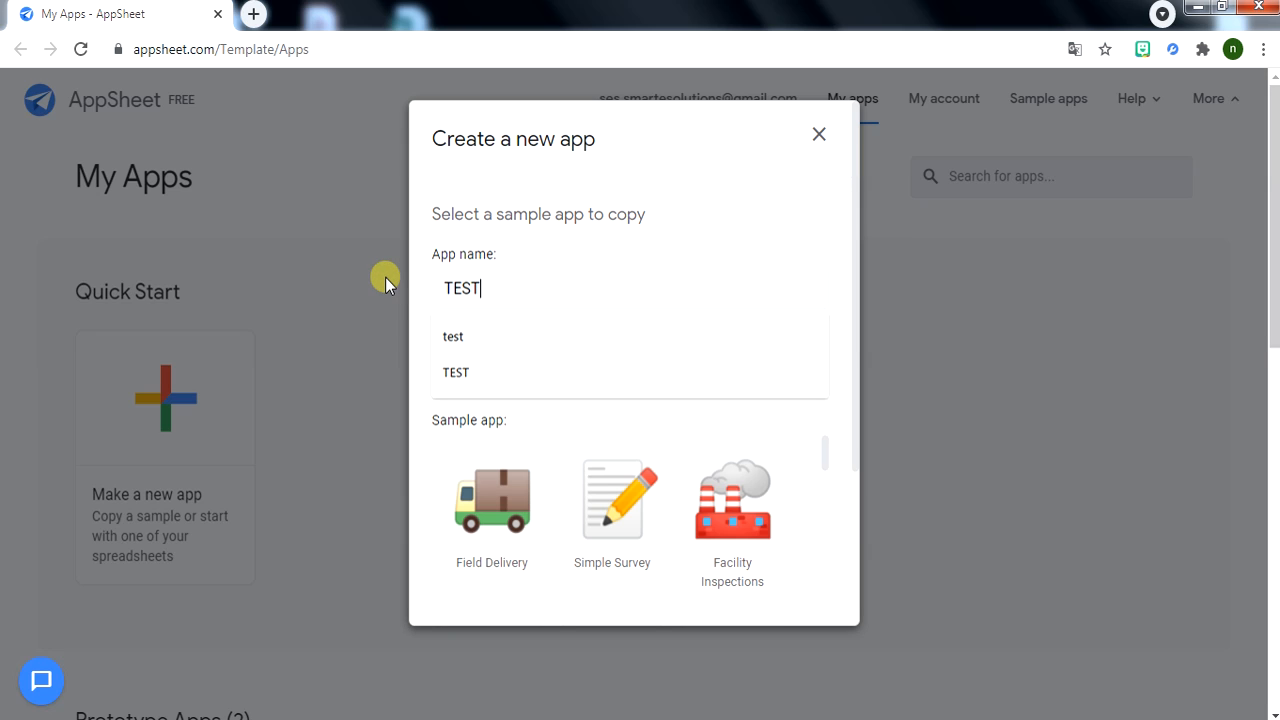
Filter to the Inventory Management category and copy the Advanced Inventory Manager sample.
{"action": "key", "text": "Escape"}
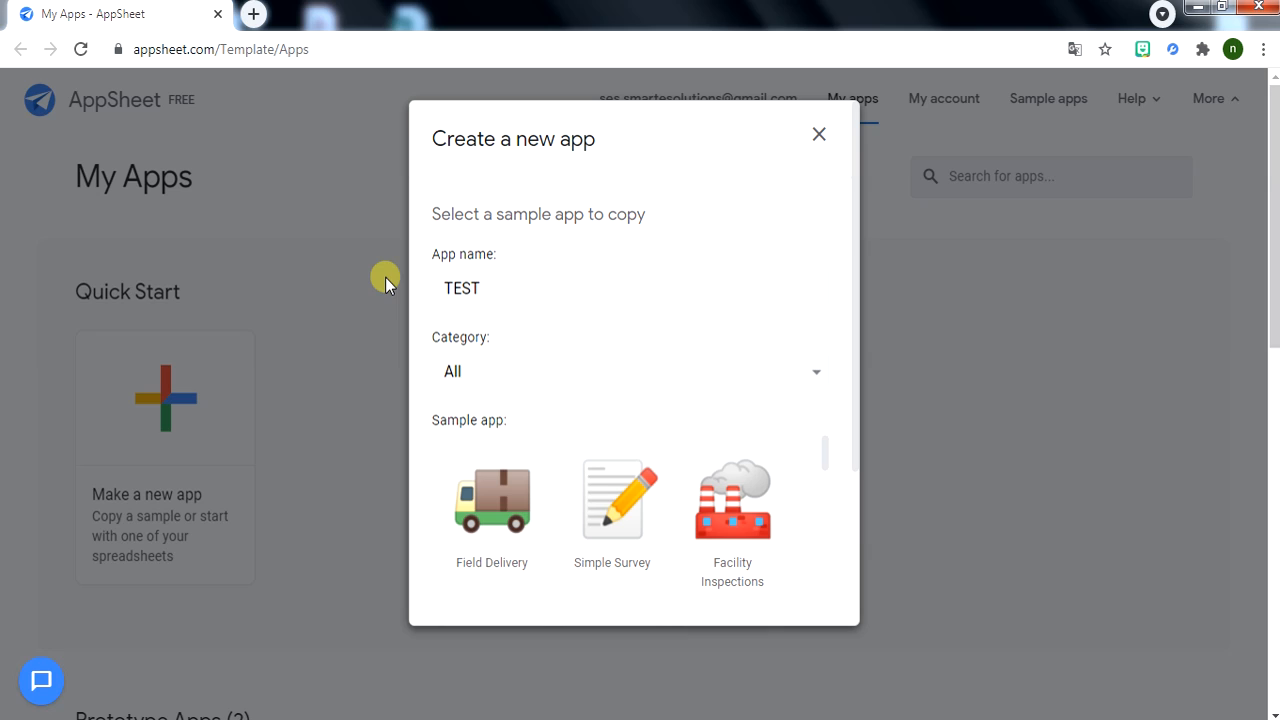
{"action": "left_click", "coordinate": [740, 390]}
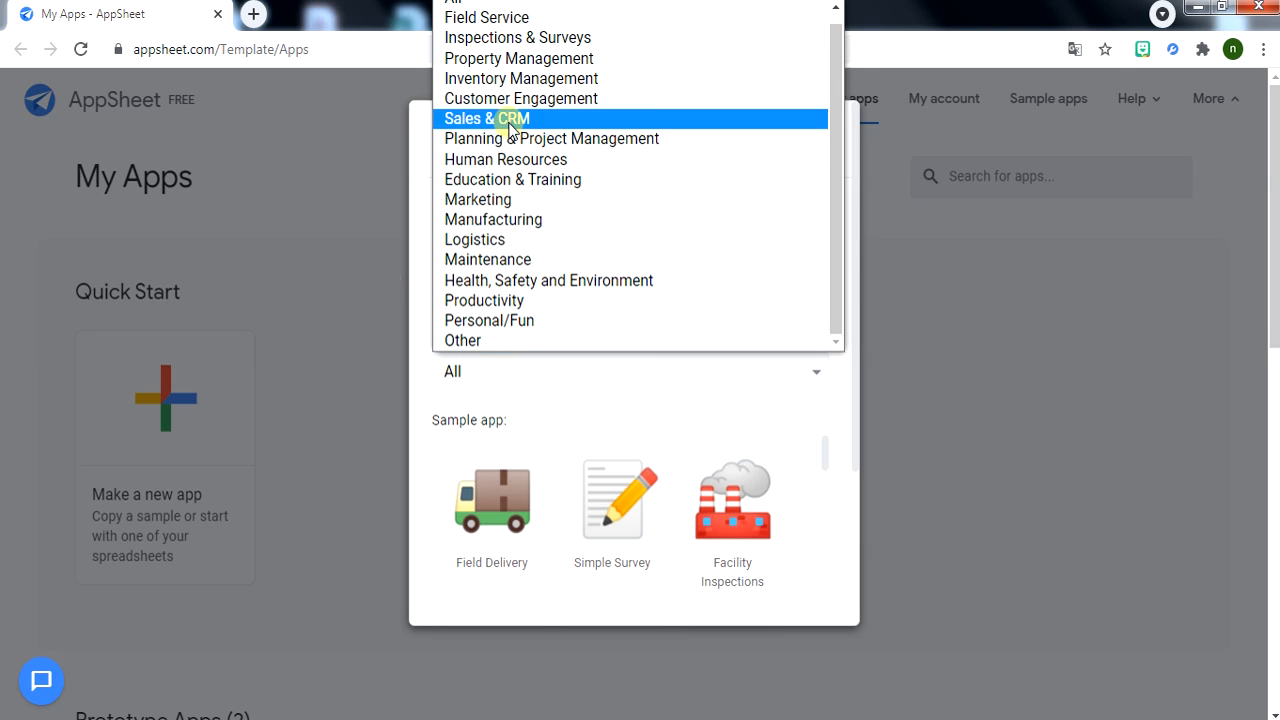
{"action": "left_click", "coordinate": [560, 80]}
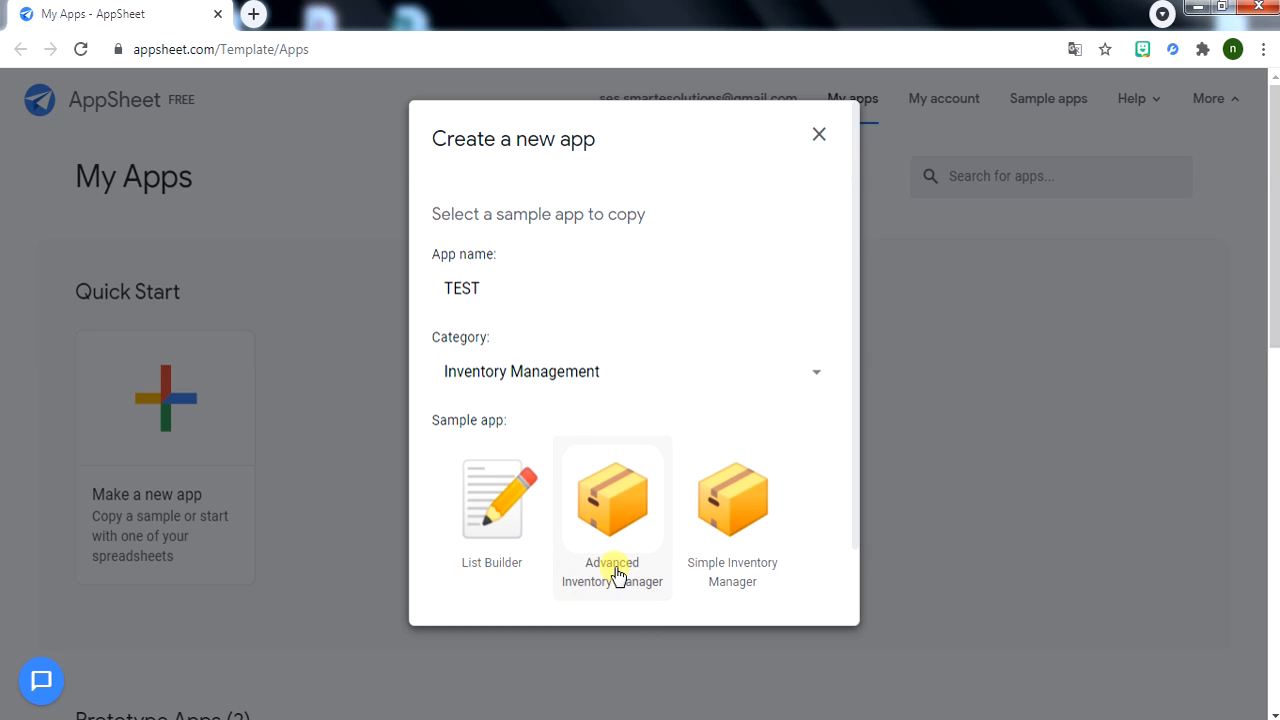
{"action": "left_click", "coordinate": [618, 490]}
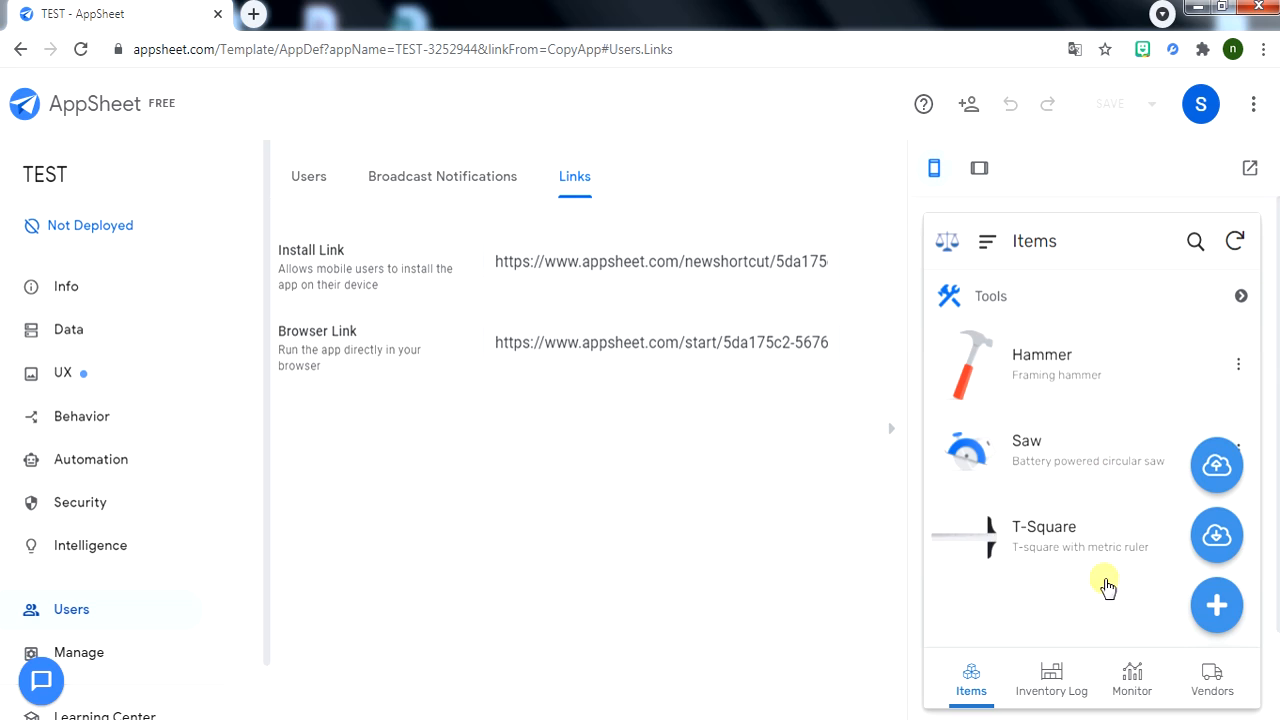
{"action": "left_click", "coordinate": [985, 688]}
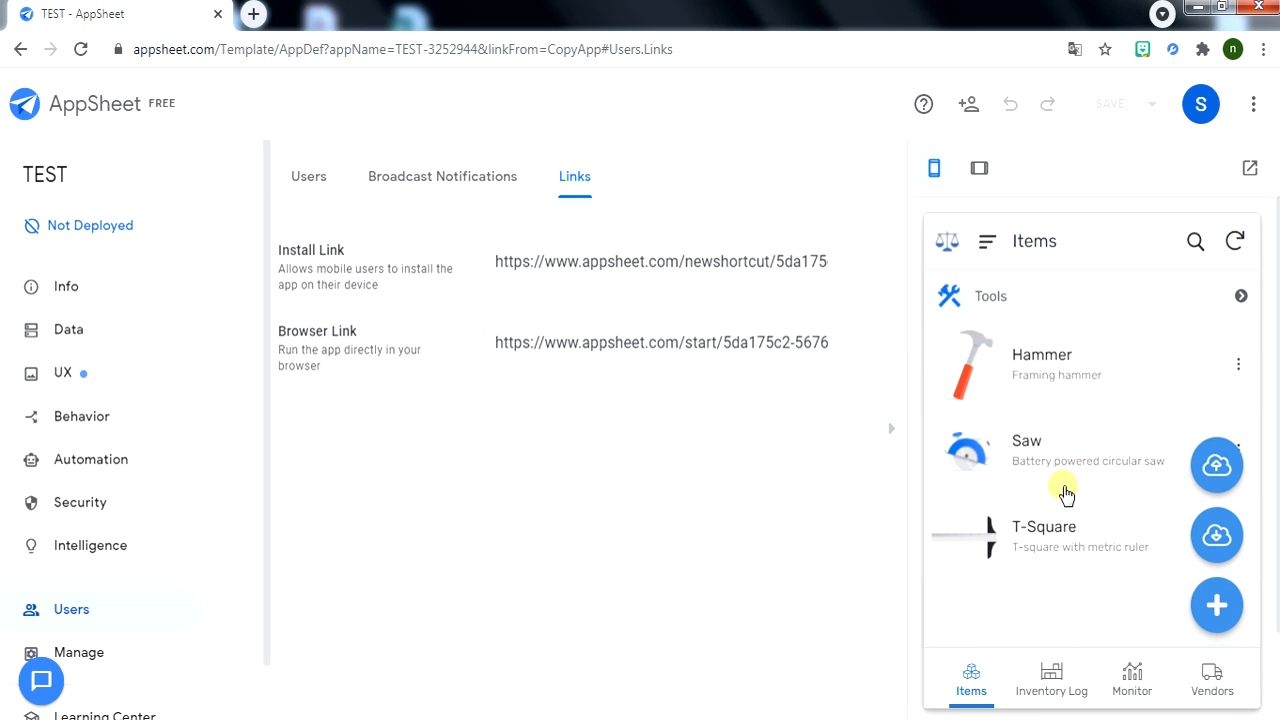
{"action": "left_click", "coordinate": [1062, 515]}
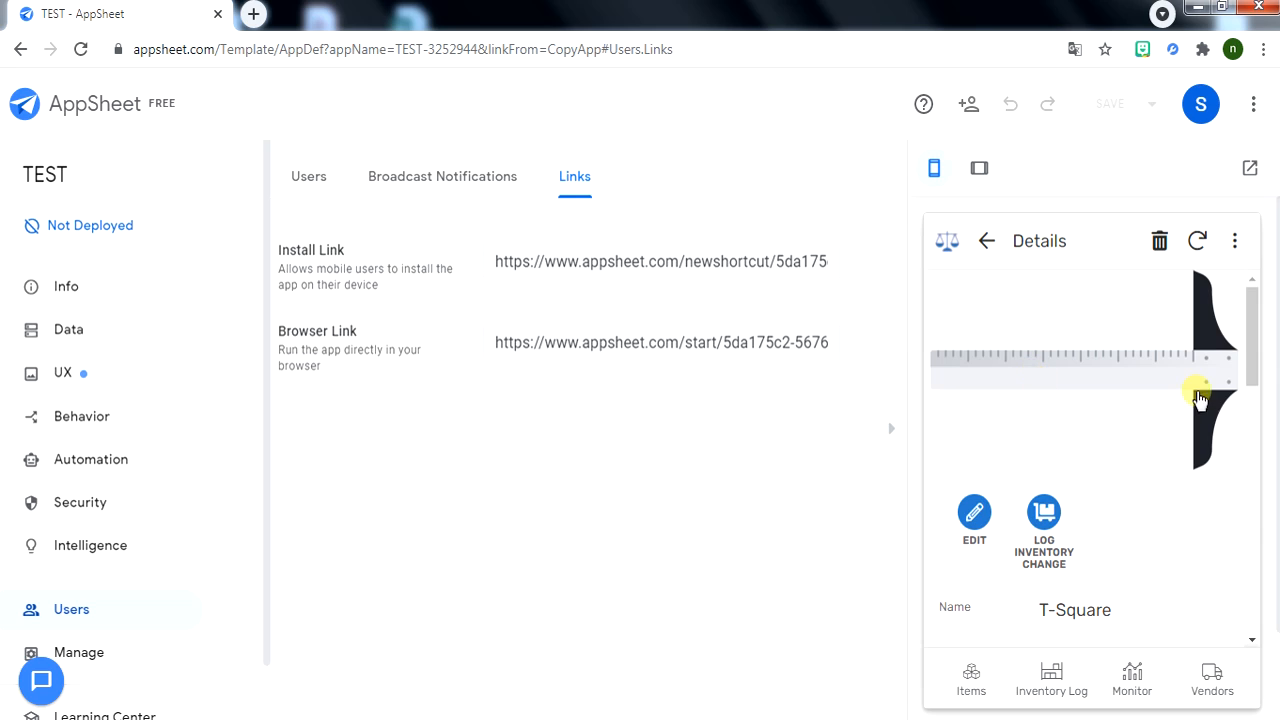
{"action": "left_click_drag", "start_coordinate": [1250, 328], "coordinate": [1250, 400]}
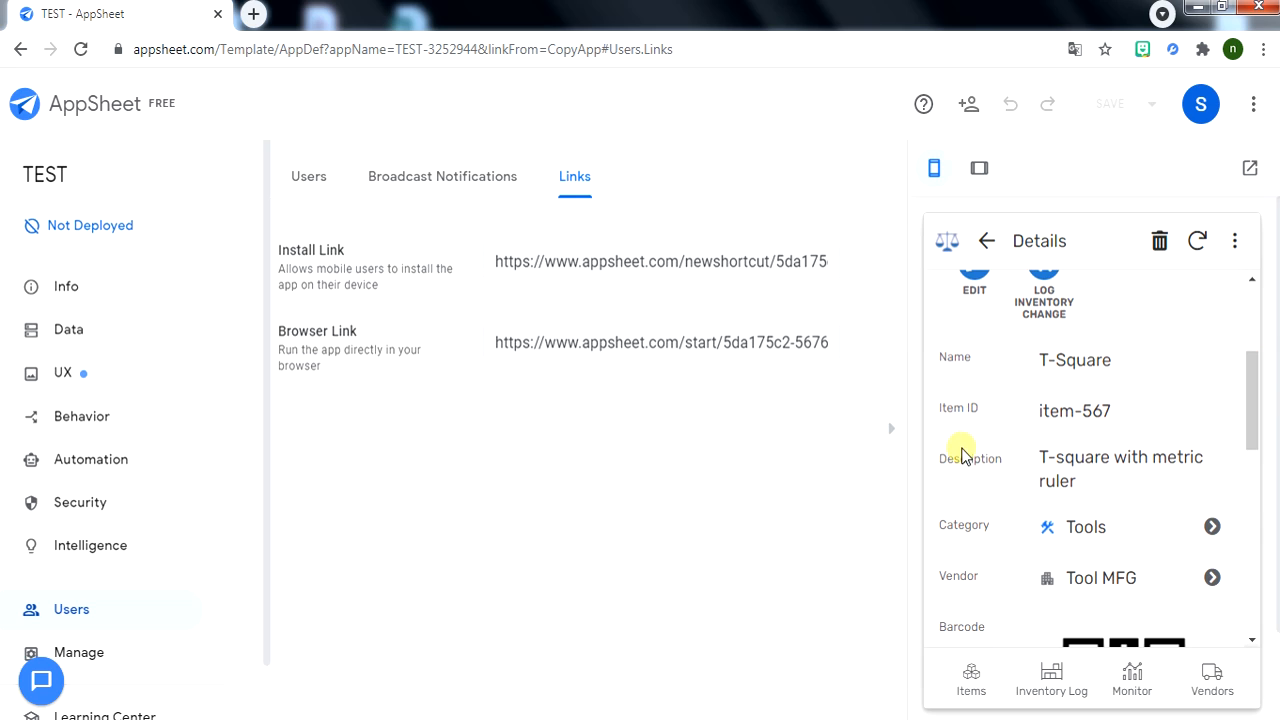
{"action": "scroll", "coordinate": [1157, 463], "scroll_direction": "down", "scroll_amount": 1}
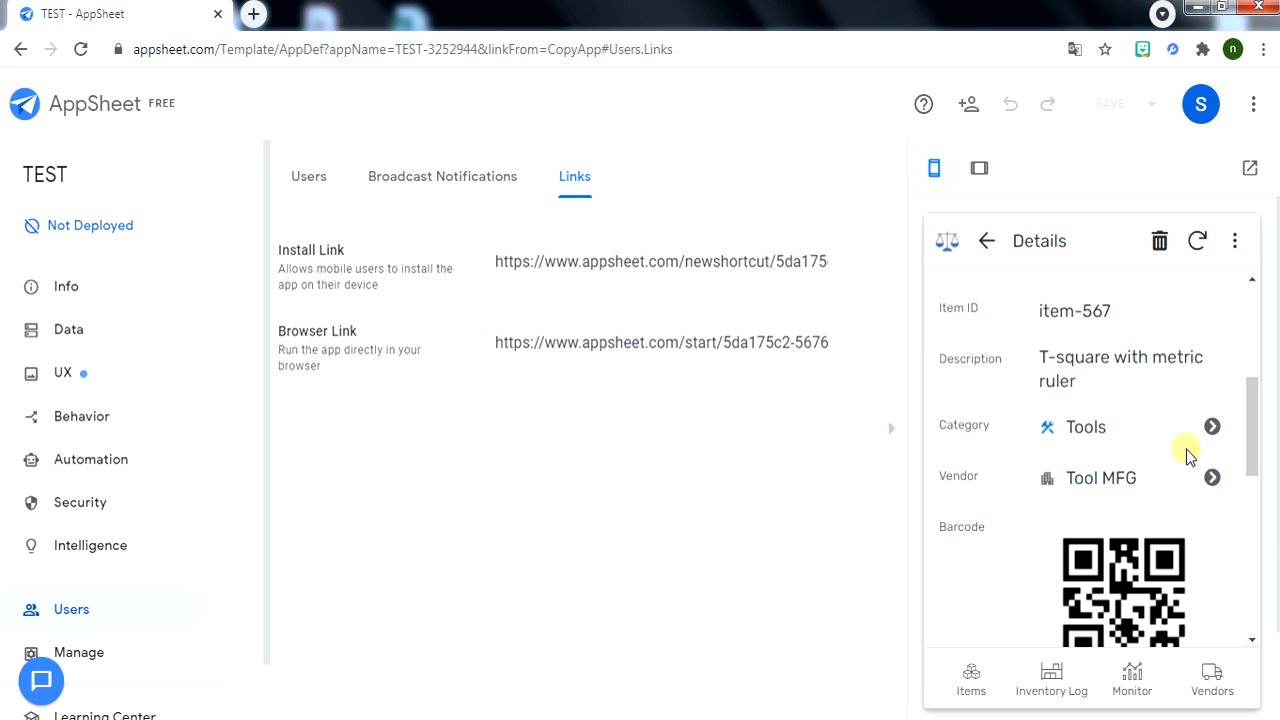
{"action": "scroll", "coordinate": [1000, 490], "scroll_direction": "down", "scroll_amount": 2}
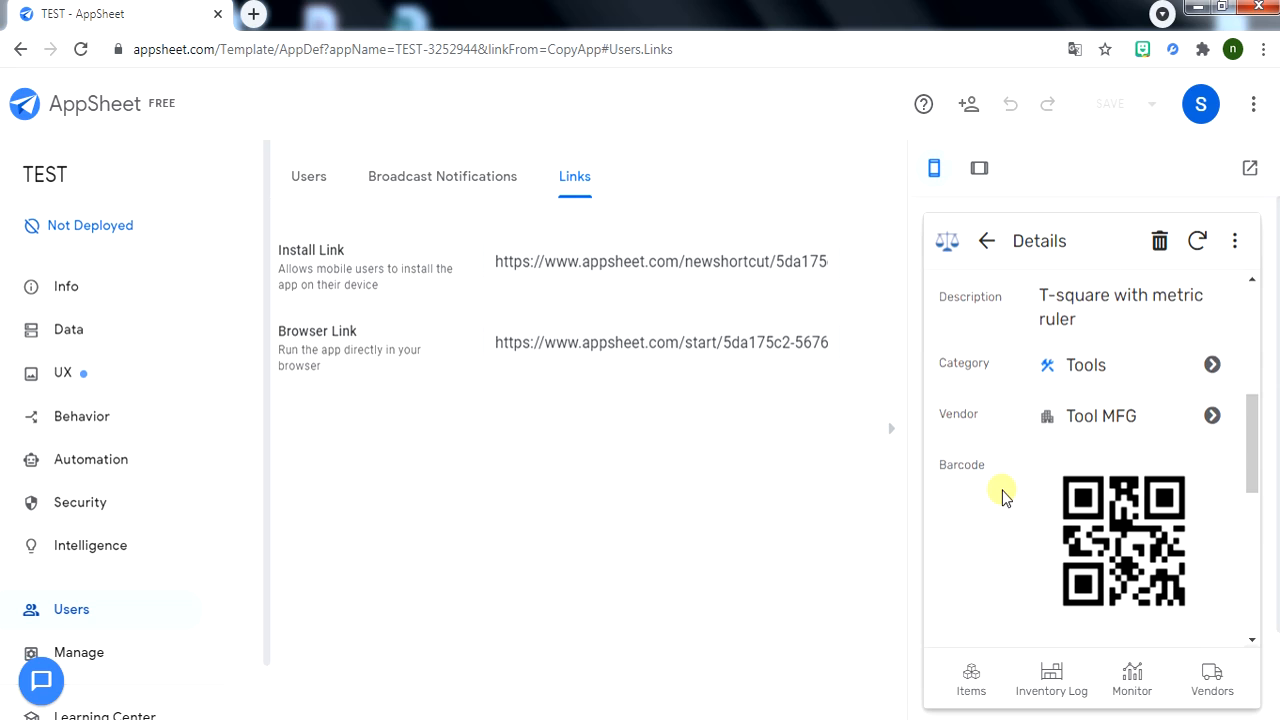
{"action": "scroll", "coordinate": [1110, 486], "scroll_direction": "down", "scroll_amount": 1}
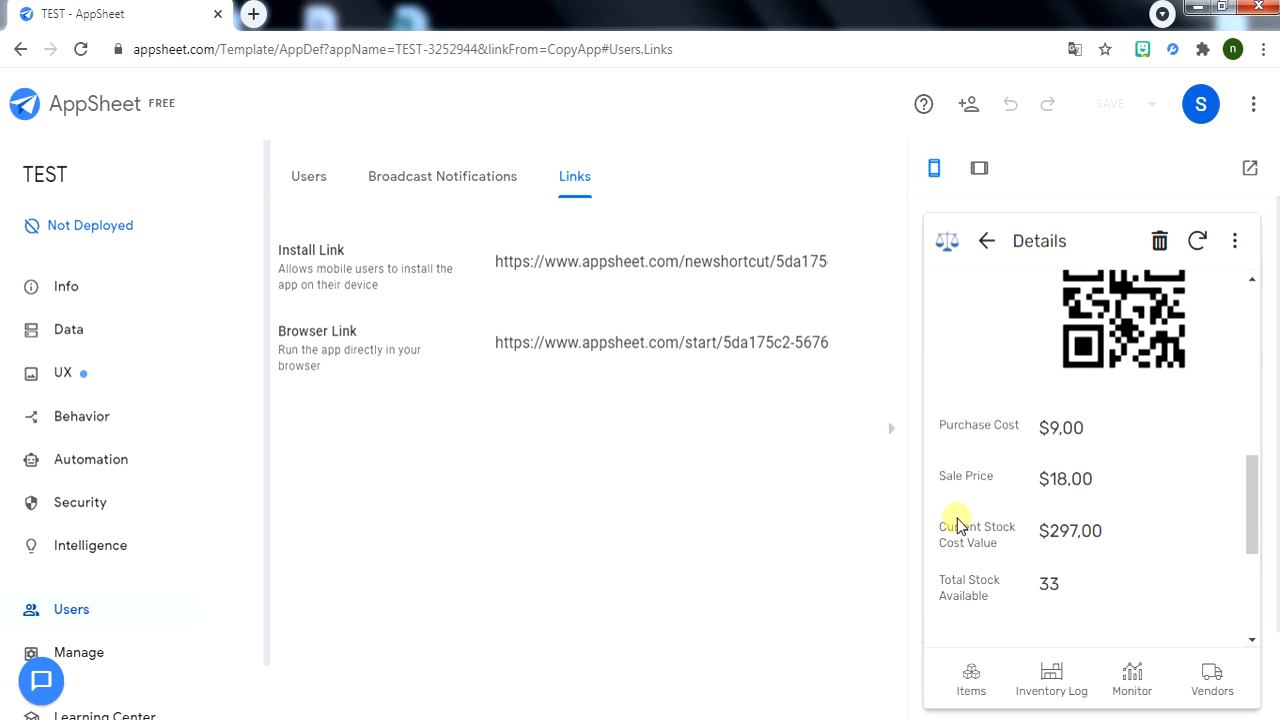
{"action": "scroll", "coordinate": [1150, 520], "scroll_direction": "down", "scroll_amount": 1}
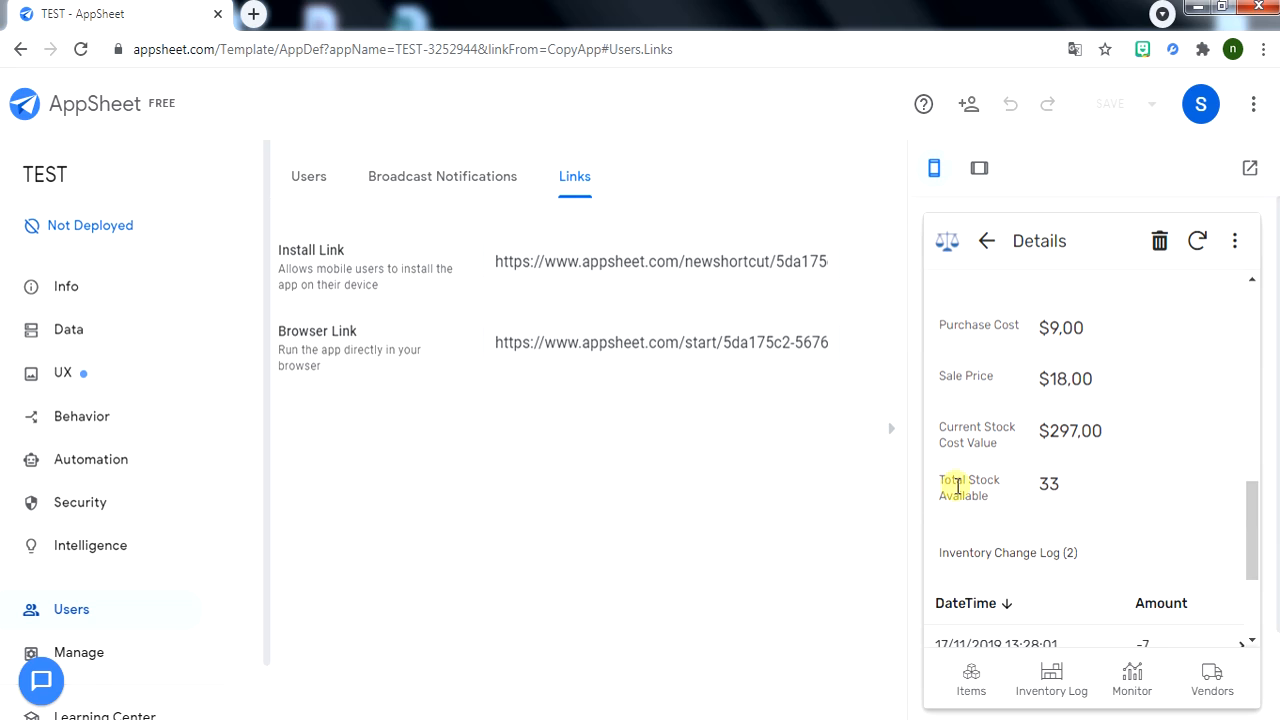
{"action": "scroll", "coordinate": [1100, 485], "scroll_direction": "down", "scroll_amount": 2}
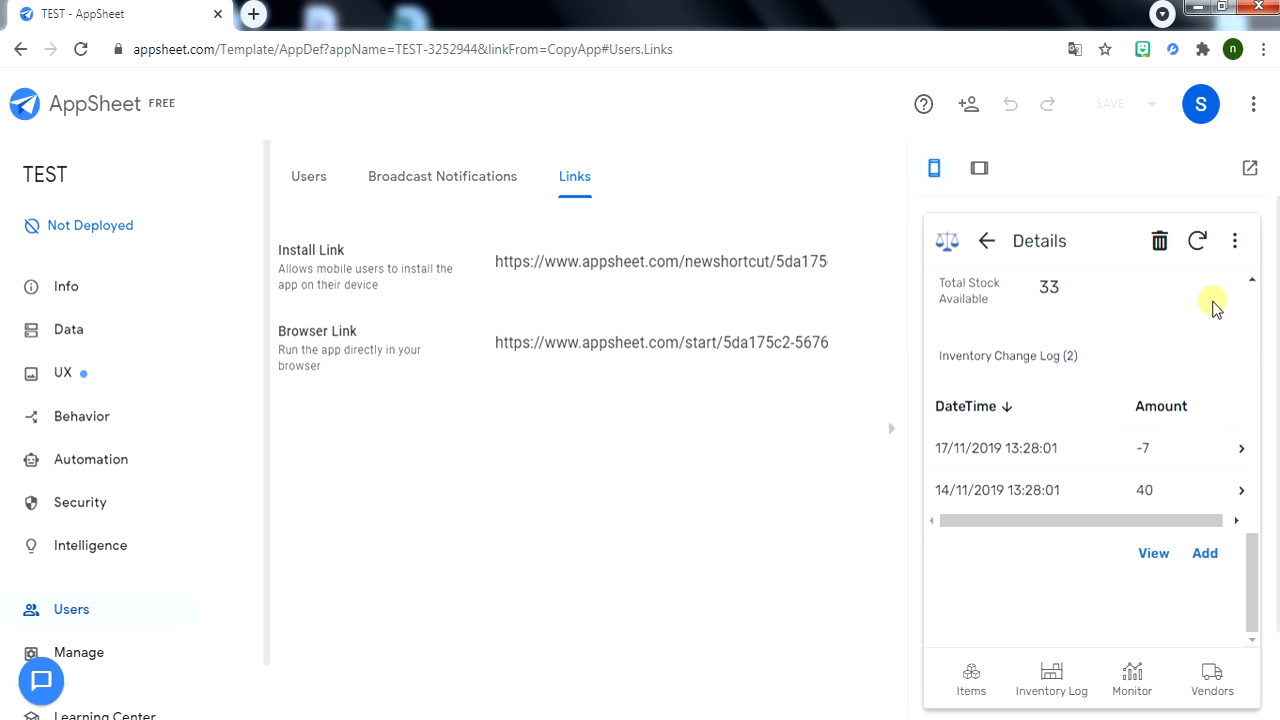
View the Inventory Log in the preview and open the Saw item's details.
{"action": "left_click", "coordinate": [1066, 702]}
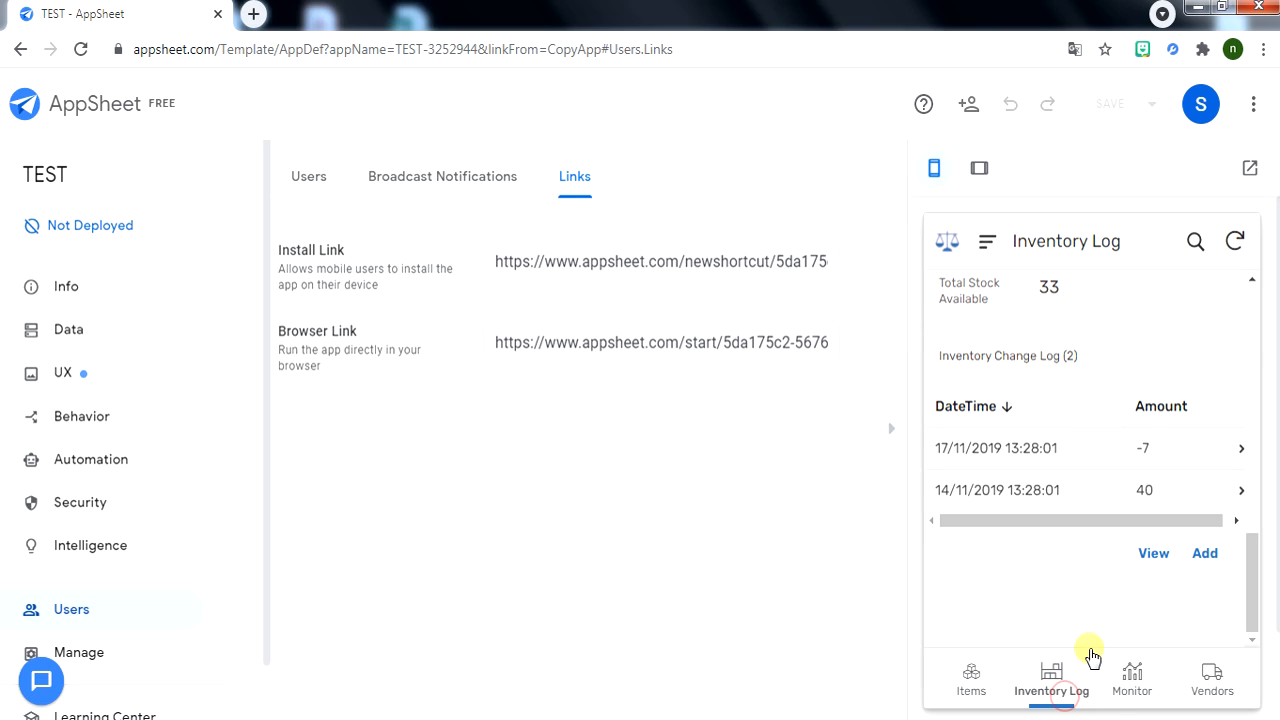
{"action": "scroll", "coordinate": [1226, 346], "scroll_direction": "down", "scroll_amount": 3}
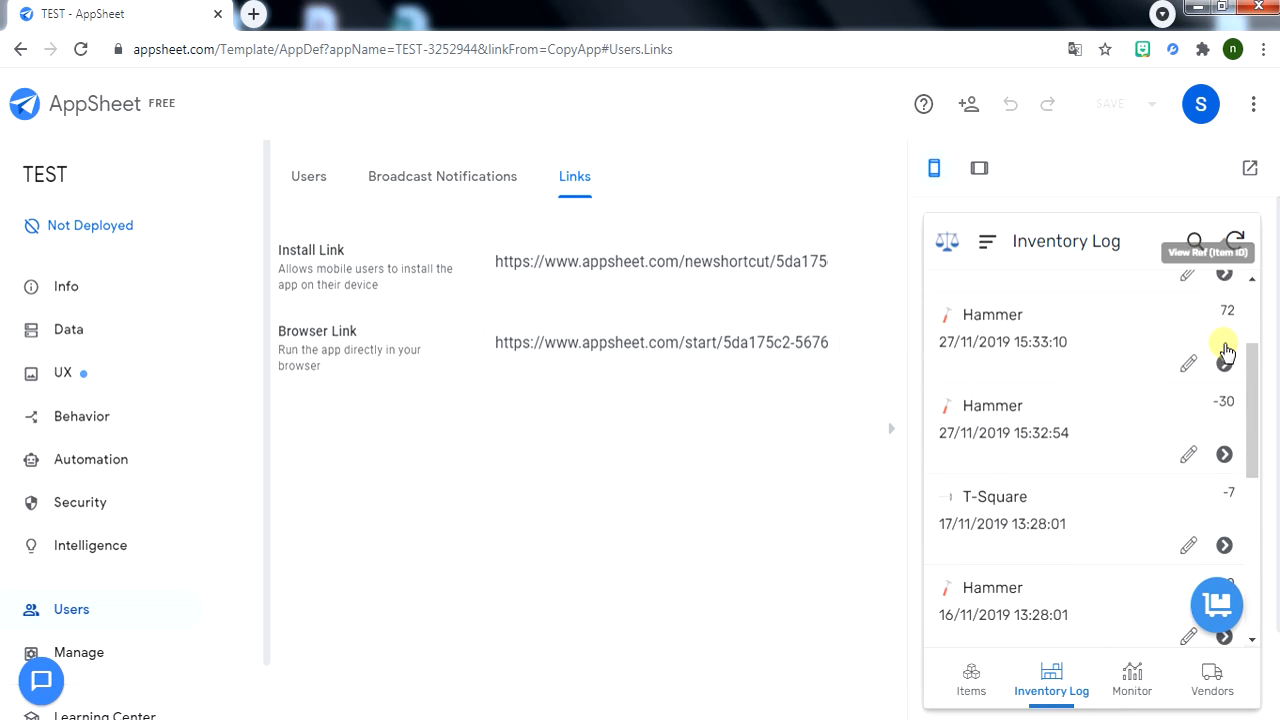
{"action": "scroll", "coordinate": [1129, 466], "scroll_direction": "up", "scroll_amount": 3}
{"action": "scroll", "coordinate": [1074, 447], "scroll_direction": "up", "scroll_amount": 1}
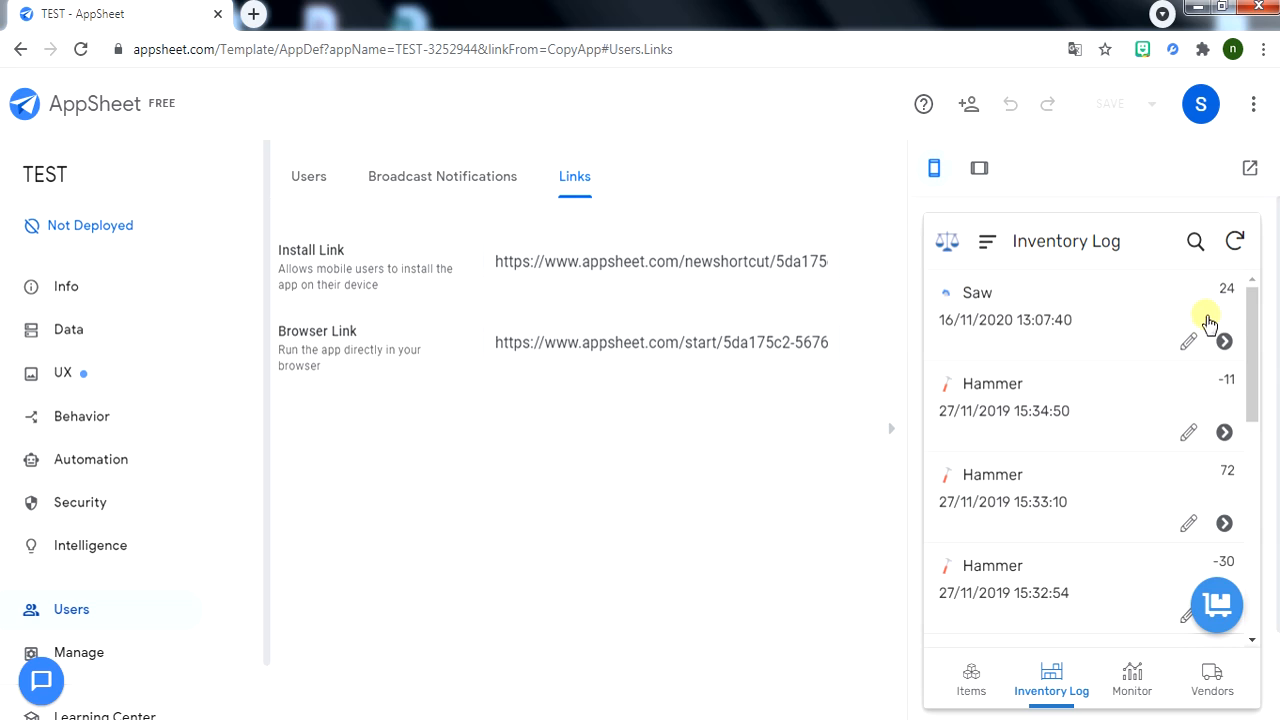
{"action": "left_click", "coordinate": [1222, 343]}
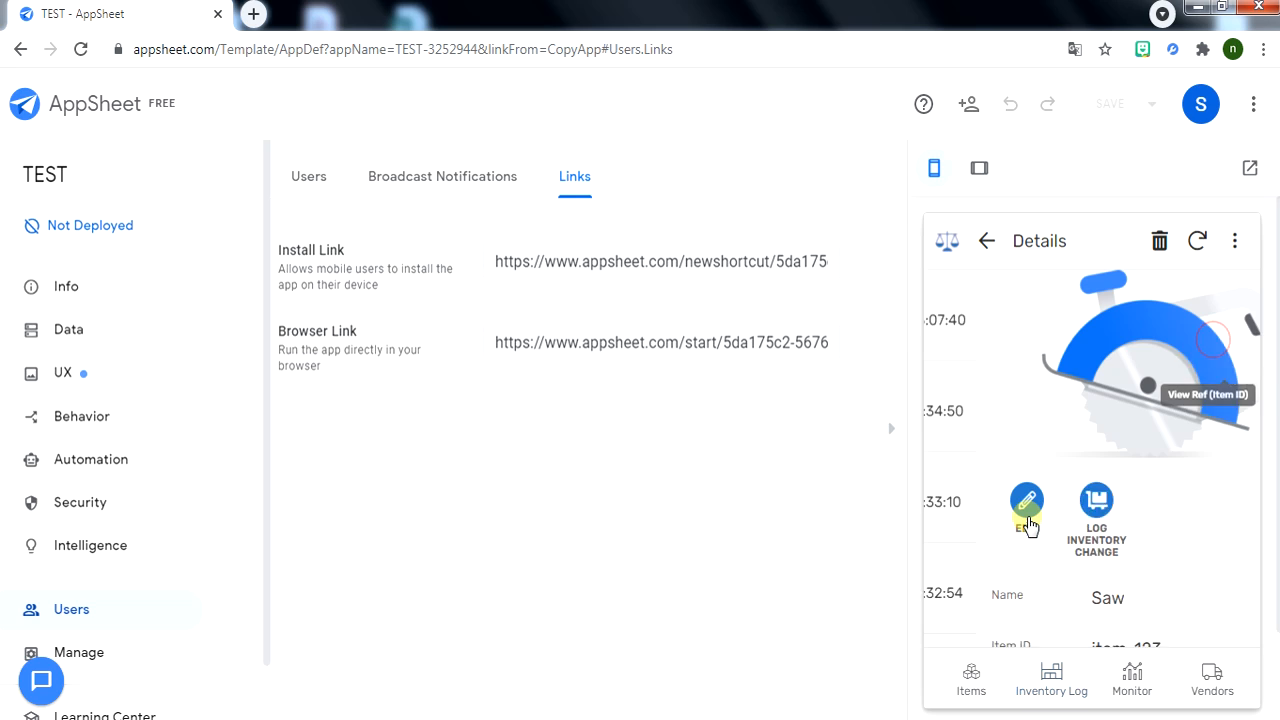
{"action": "scroll", "coordinate": [1040, 470], "scroll_direction": "down", "scroll_amount": 5}
{"action": "scroll", "coordinate": [1050, 428], "scroll_direction": "down", "scroll_amount": 5}
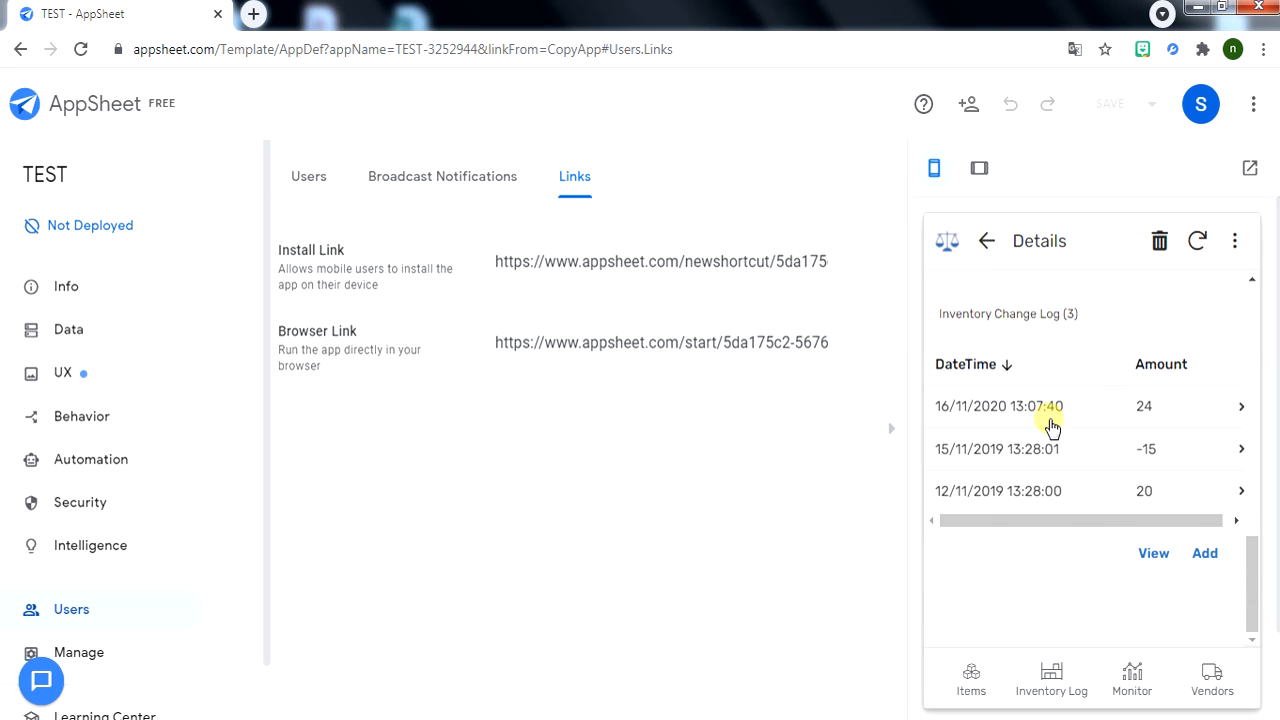
Check the Monitor's Stock Value and Levels by Vendor charts, then the Vendors and Items lists.
{"action": "left_click", "coordinate": [1130, 680]}
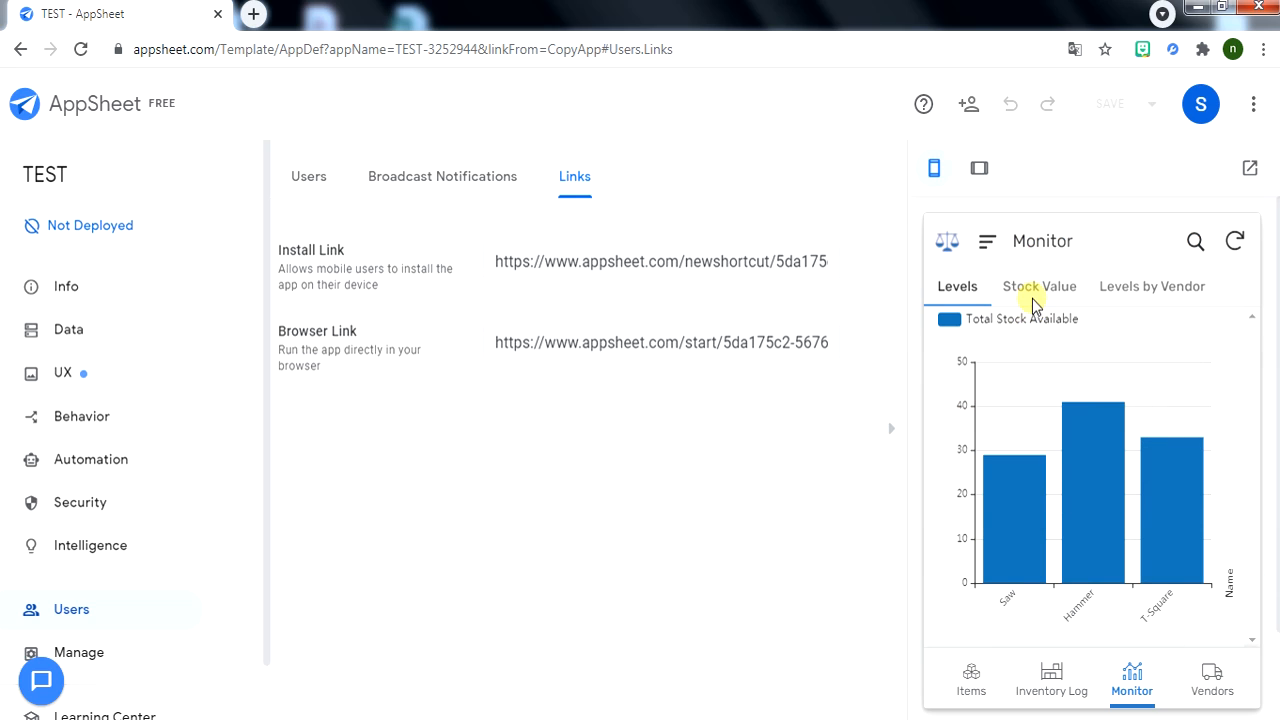
{"action": "left_click", "coordinate": [1032, 287]}
{"action": "left_click", "coordinate": [1198, 290]}
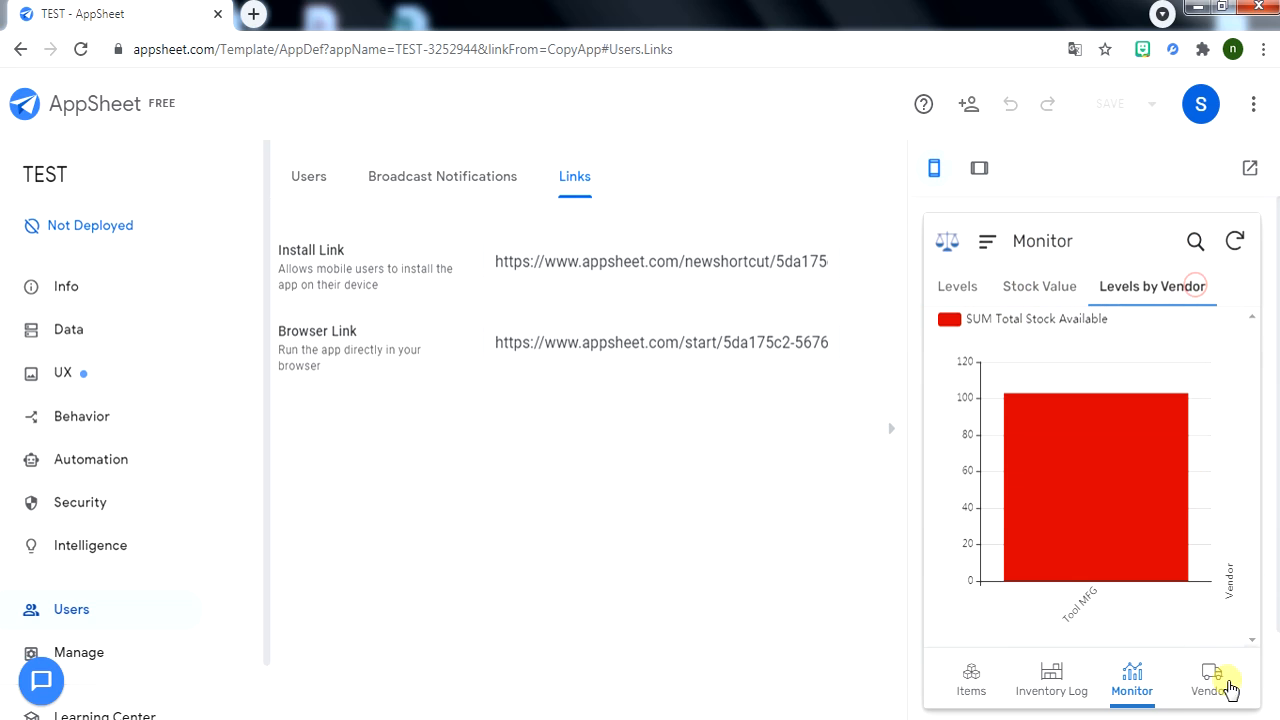
{"action": "left_click", "coordinate": [1207, 688]}
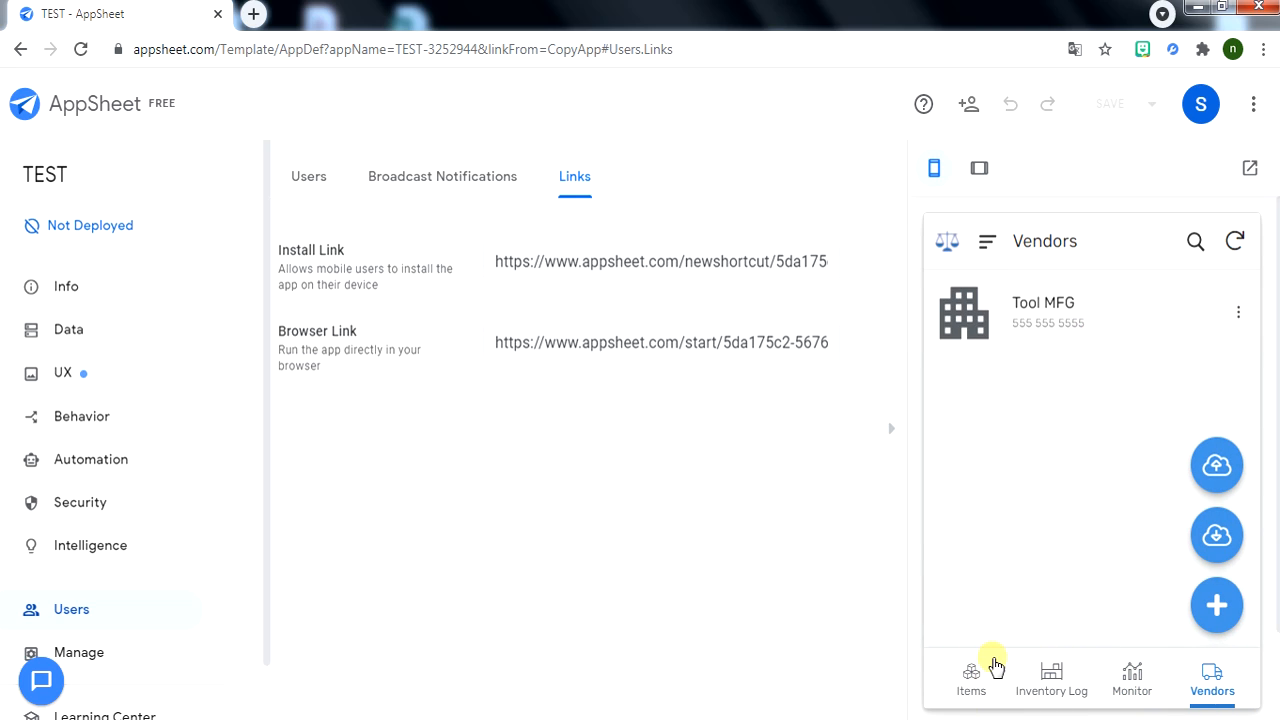
{"action": "left_click", "coordinate": [980, 668]}
Open Items.xlsx from Dropbox > appsheet > data > TEST-3252944 in Excel.
{"action": "left_click", "coordinate": [328, 190]}
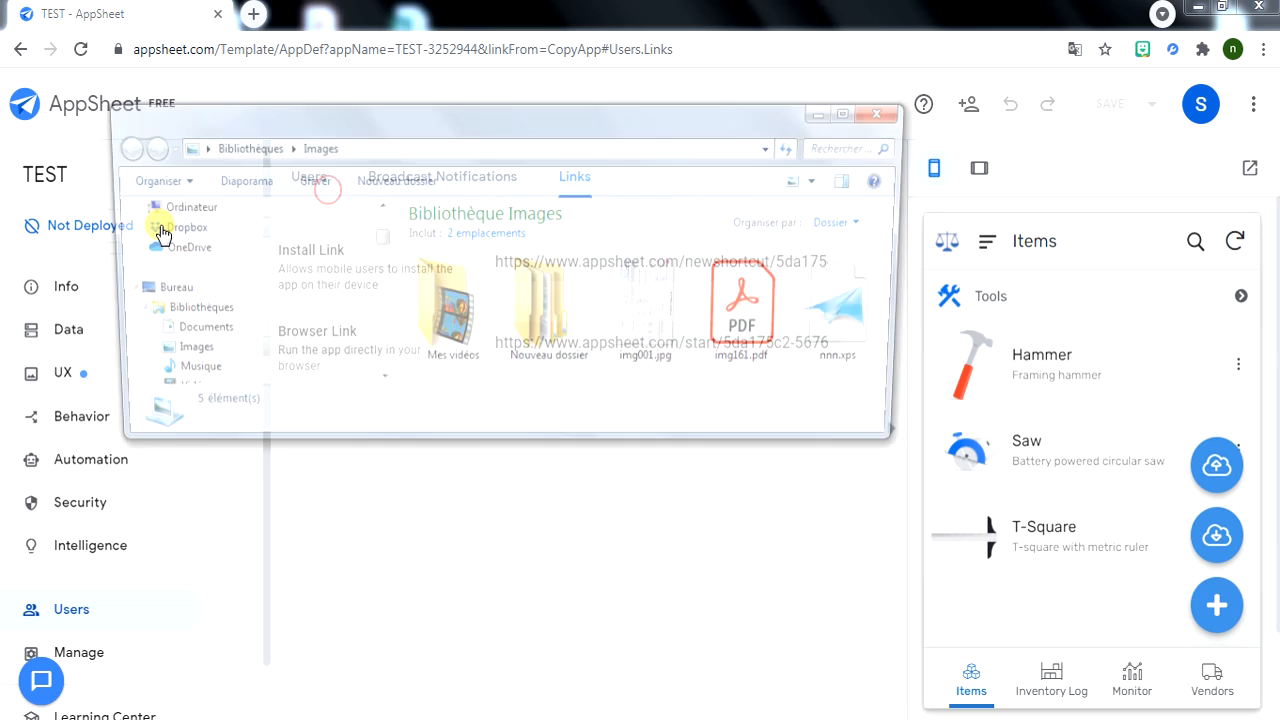
{"action": "left_click", "coordinate": [153, 228]}
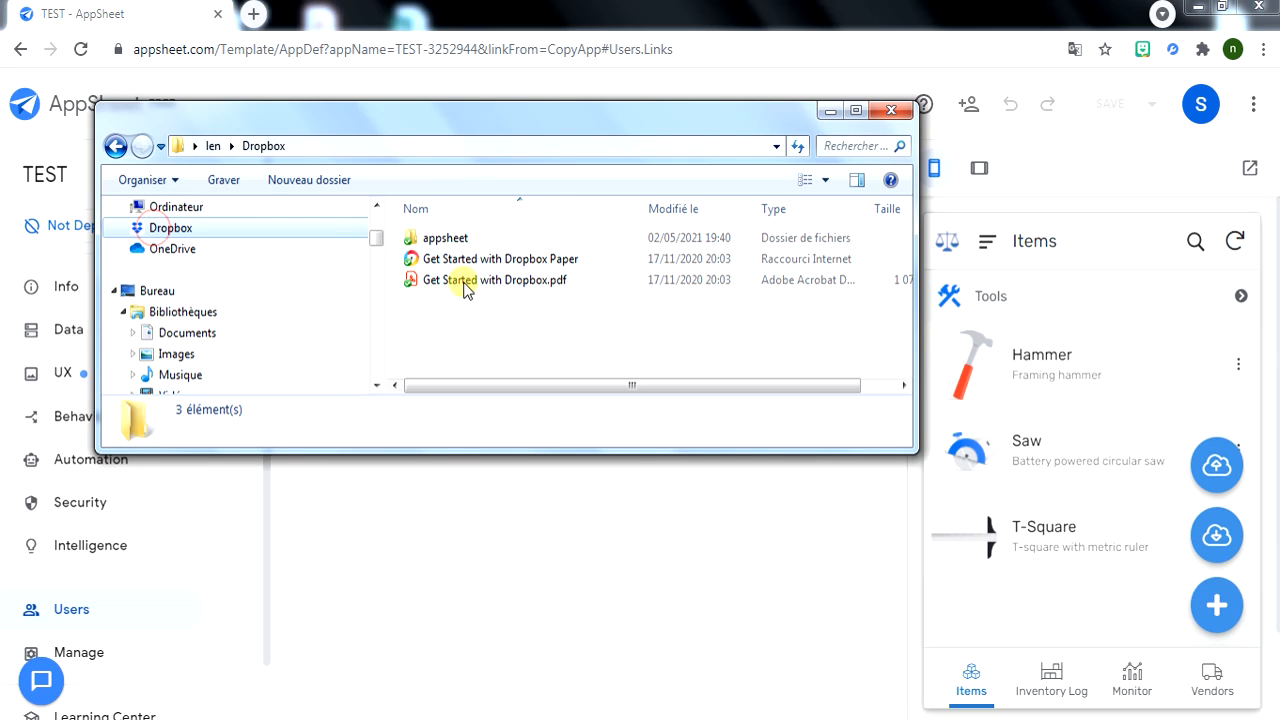
{"action": "double_click", "coordinate": [443, 239]}
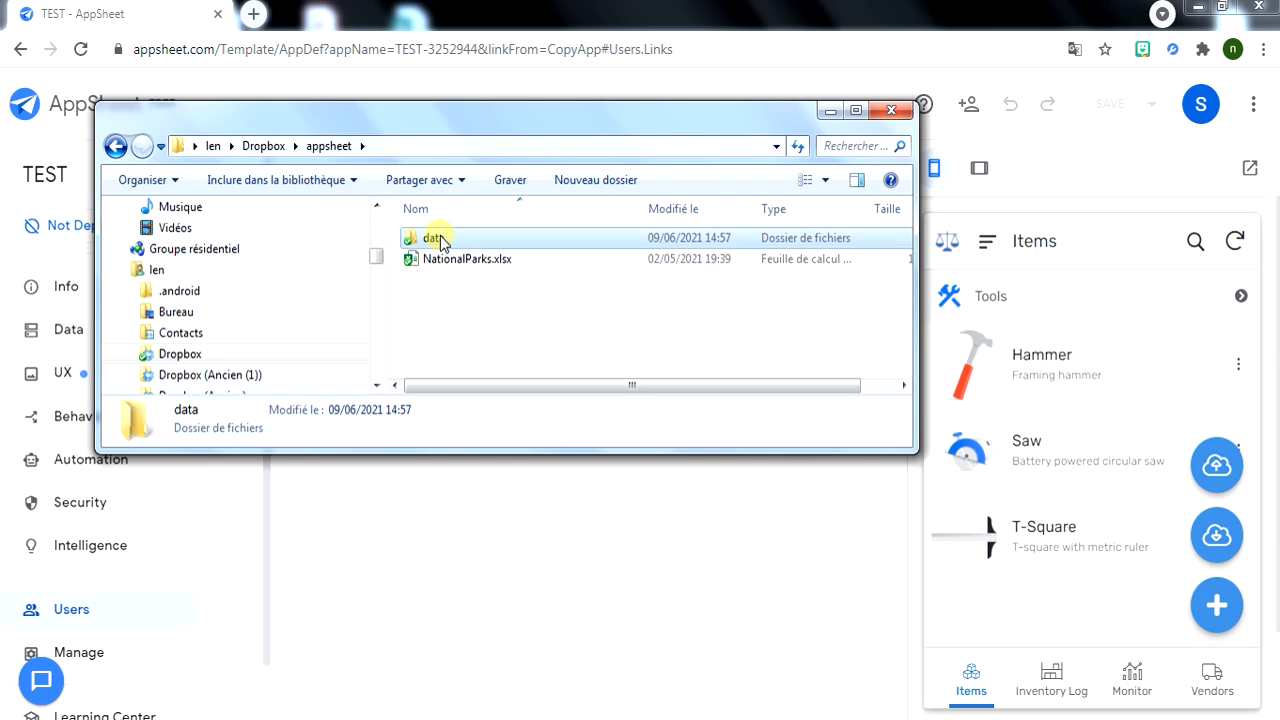
{"action": "double_click", "coordinate": [434, 239]}
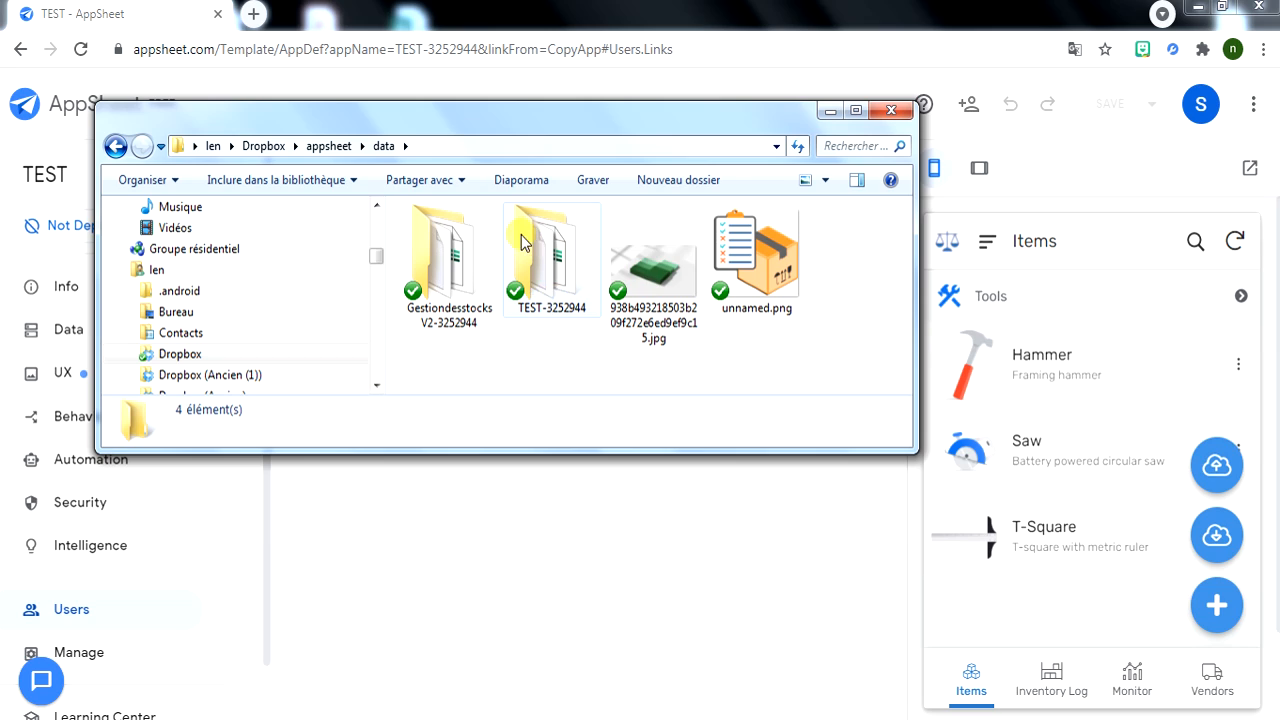
{"action": "double_click", "coordinate": [560, 258]}
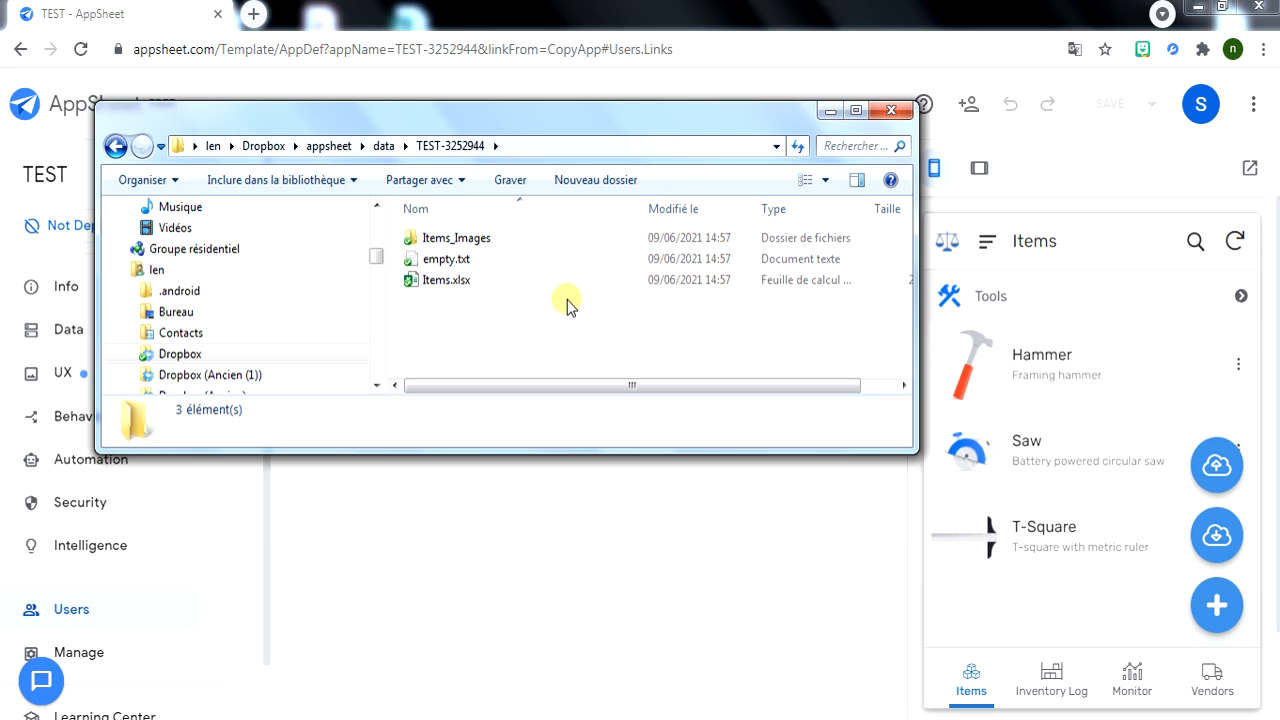
{"action": "left_click_drag", "start_coordinate": [616, 135], "coordinate": [524, 253]}
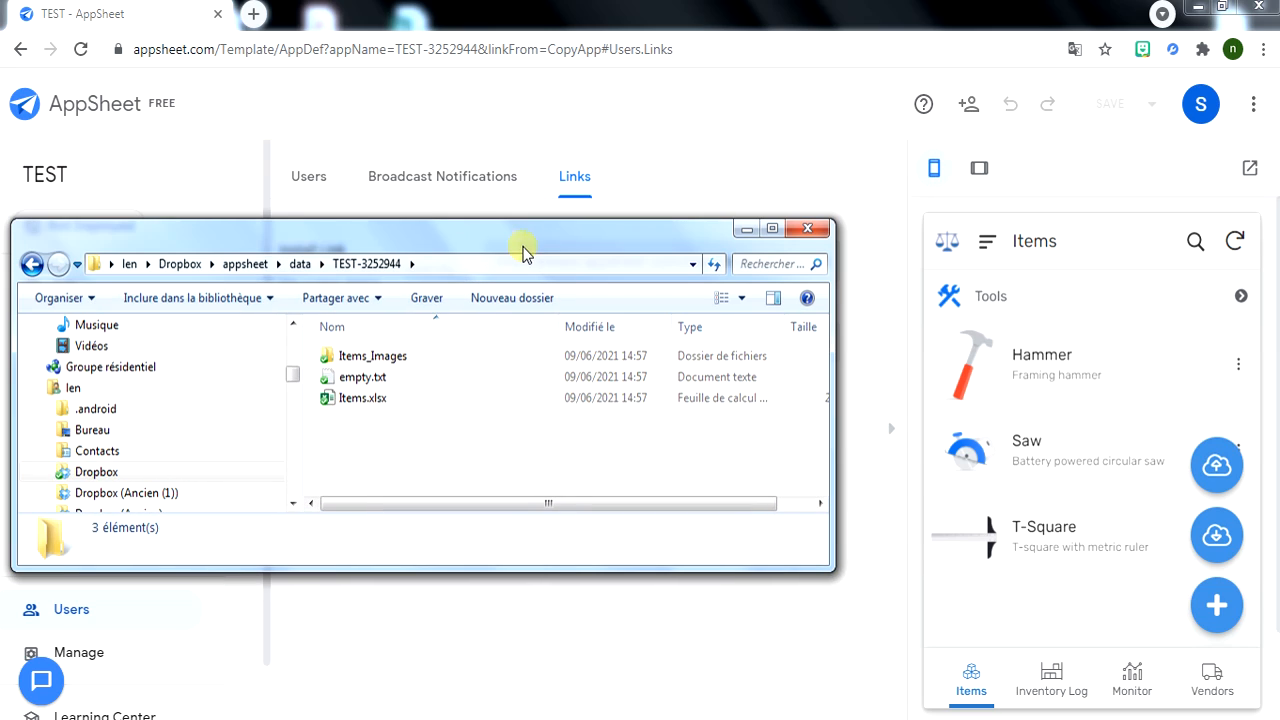
{"action": "left_click", "coordinate": [355, 400]}
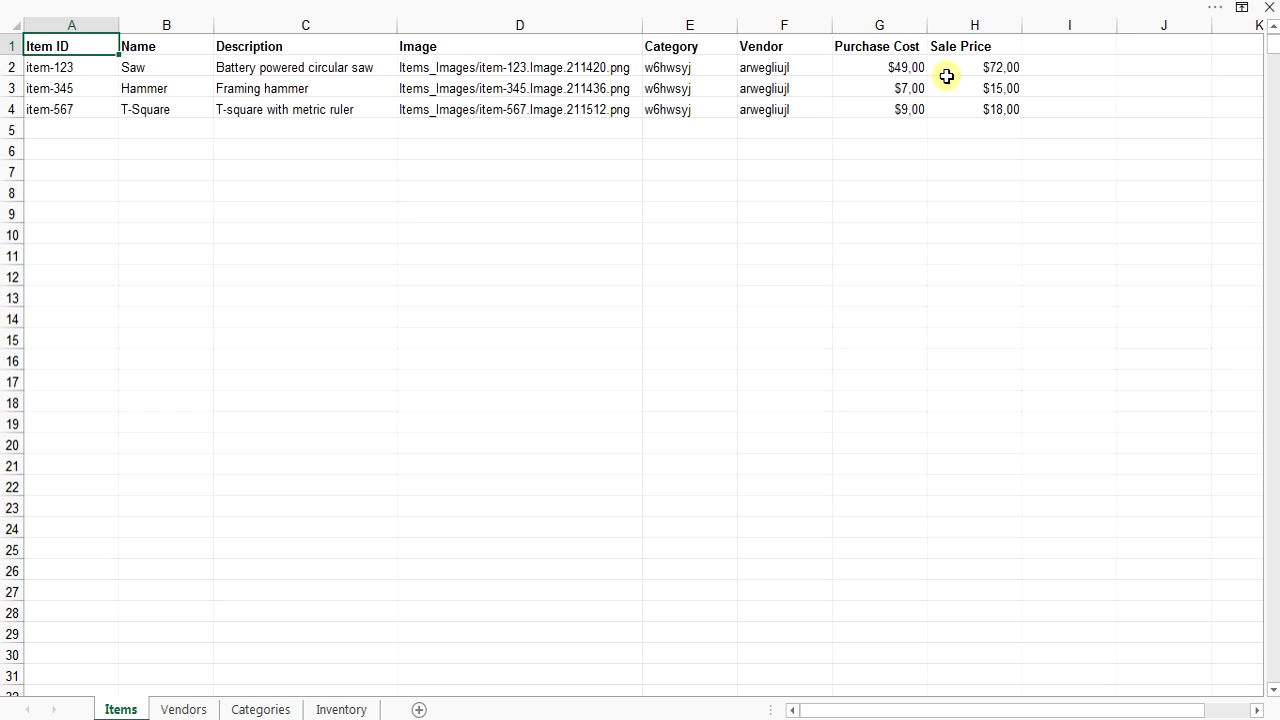
Look through the Vendors, Categories and Inventory sheets of Items.xlsx.
{"action": "left_click", "coordinate": [182, 709]}
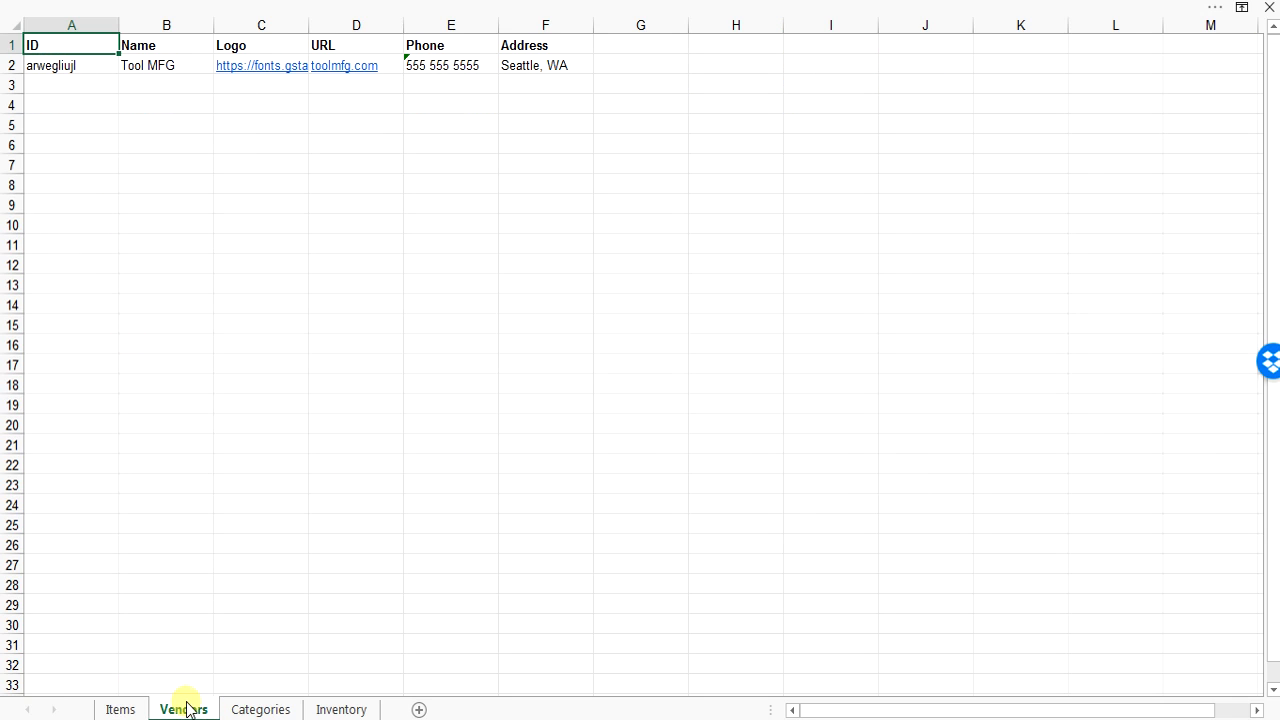
{"action": "left_click", "coordinate": [274, 709]}
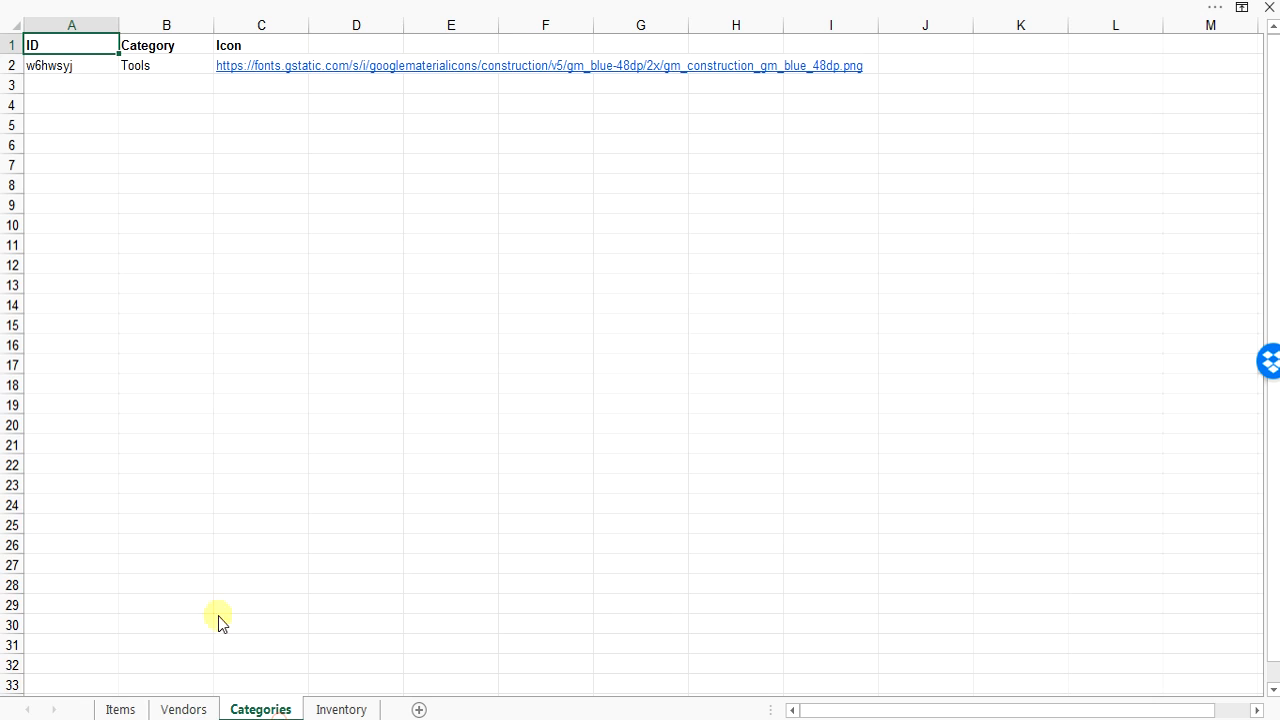
{"action": "left_click", "coordinate": [335, 712]}
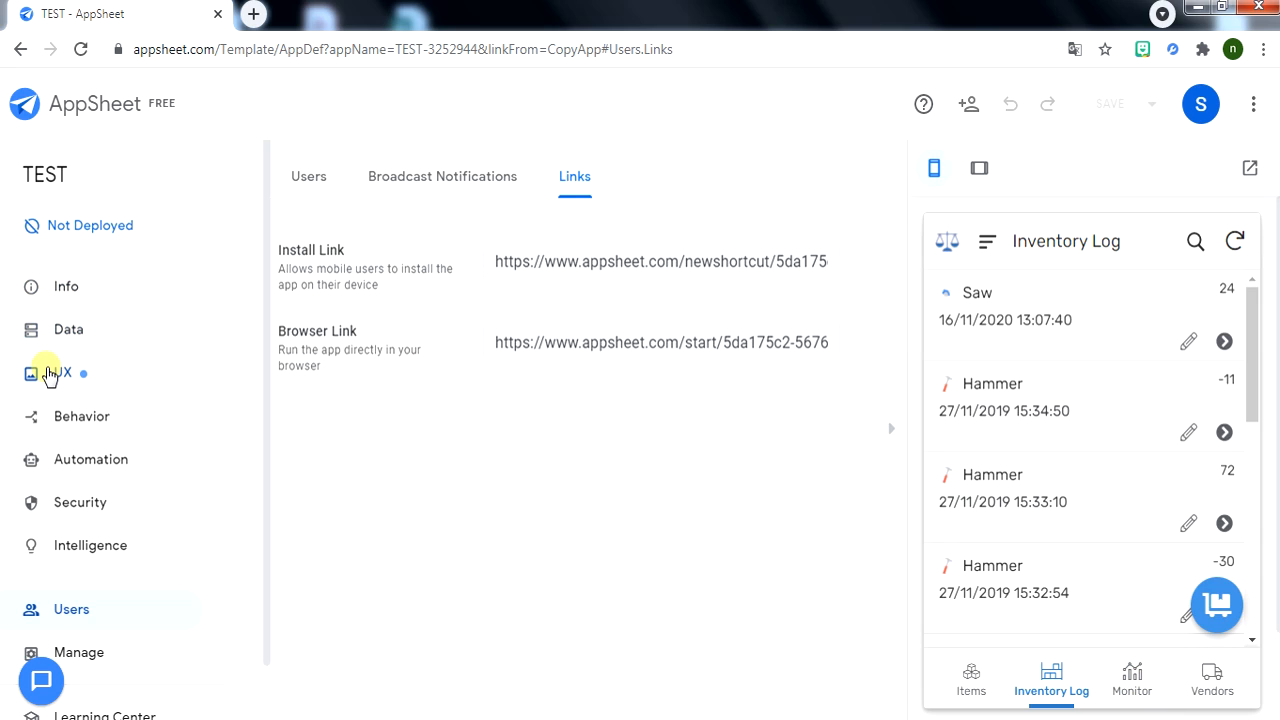
Under UX views, add a new card view on Items and rename it Categories.
{"action": "left_click", "coordinate": [48, 374]}
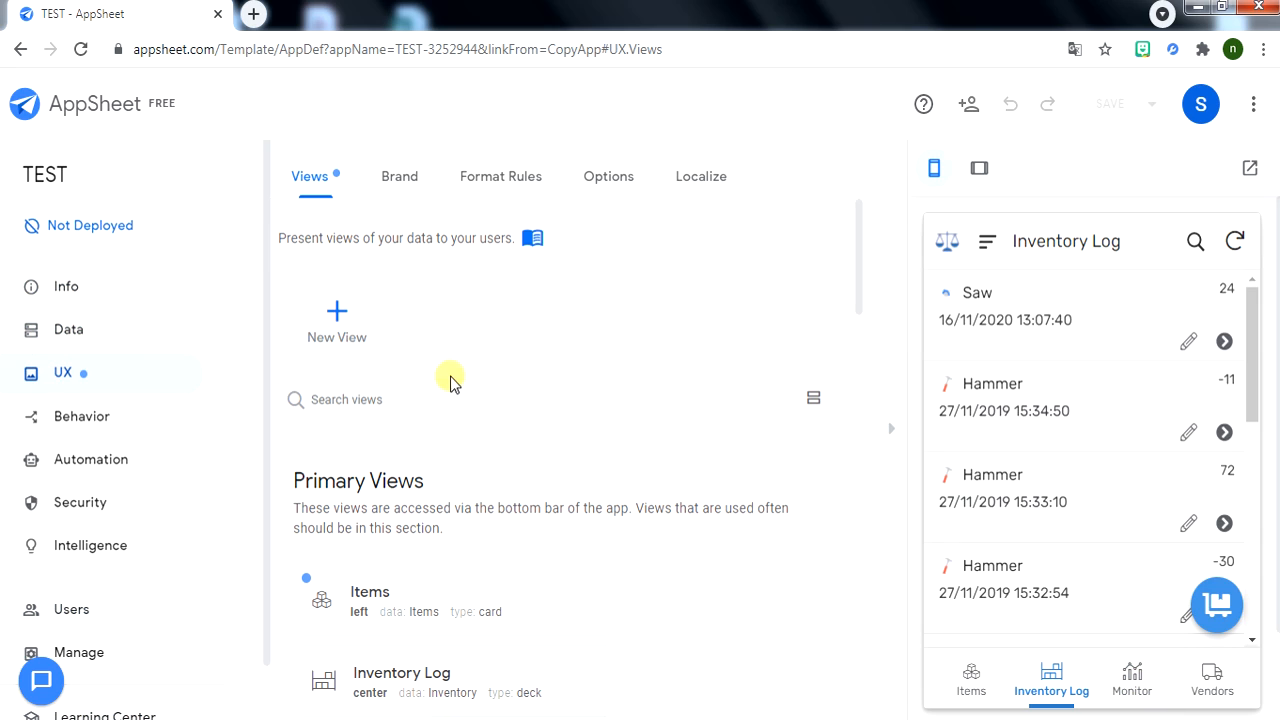
{"action": "scroll", "coordinate": [371, 529], "scroll_direction": "down", "scroll_amount": 2}
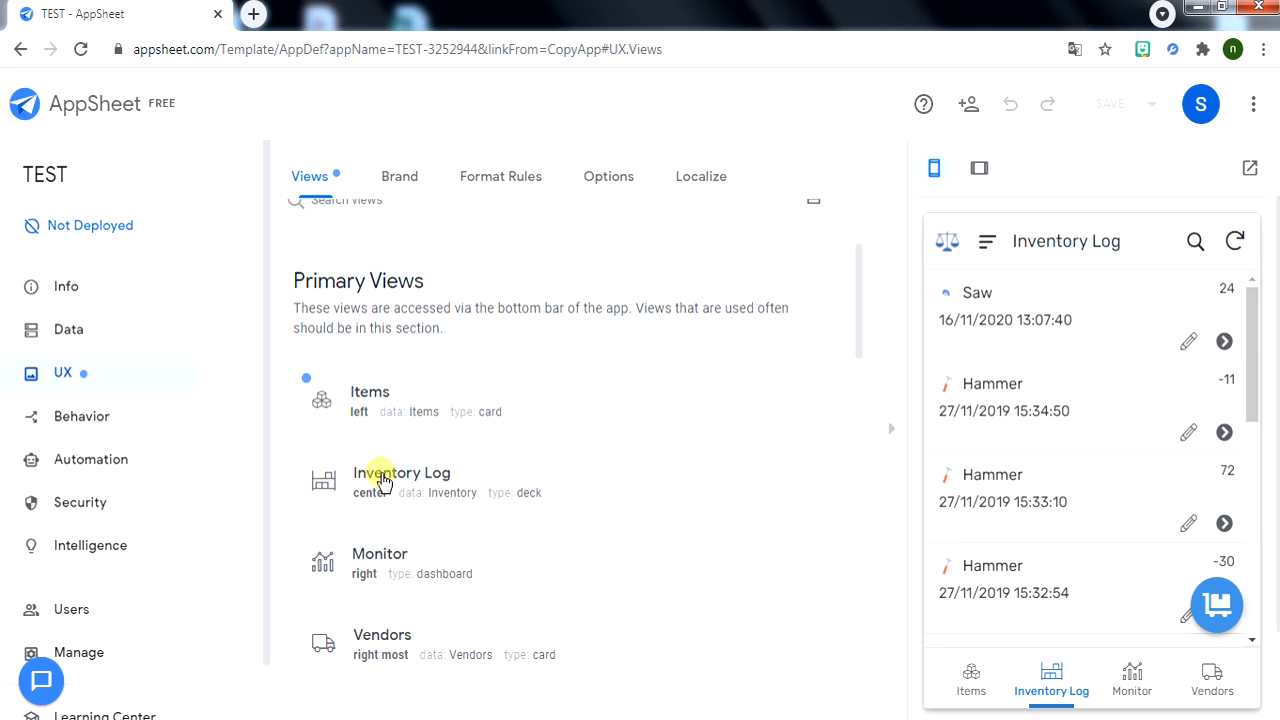
{"action": "scroll", "coordinate": [395, 625], "scroll_direction": "down", "scroll_amount": 1}
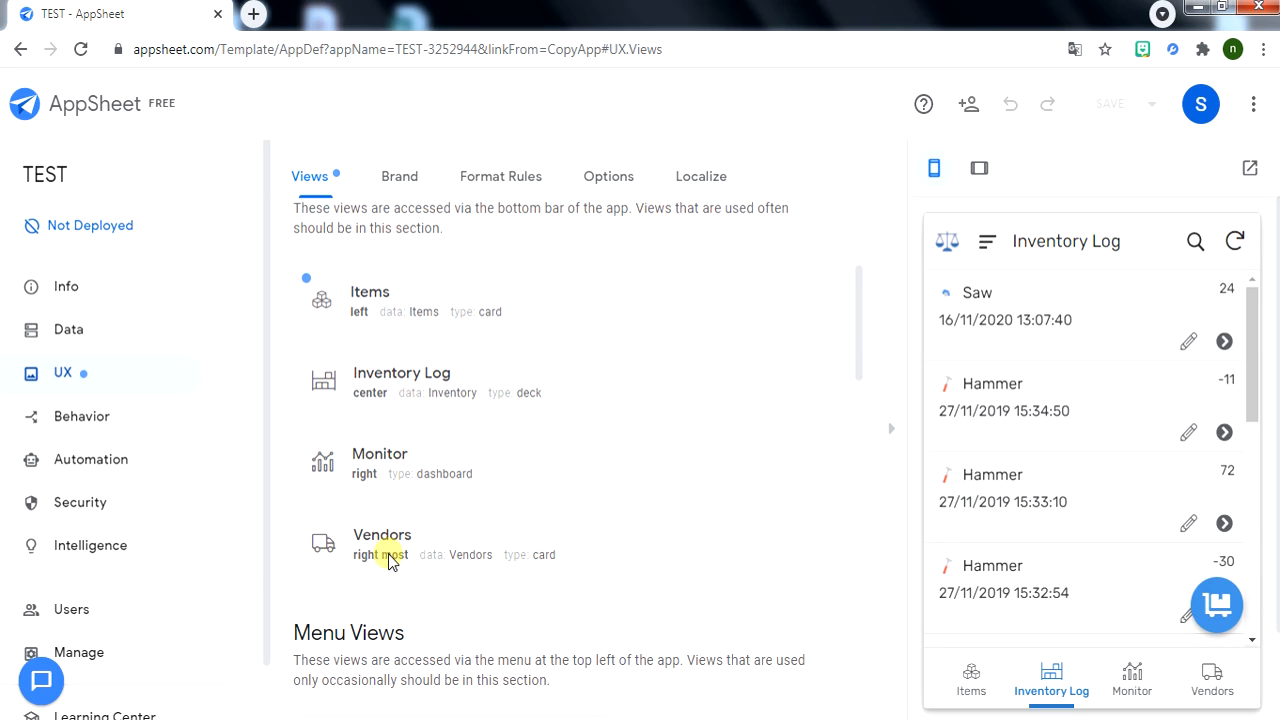
{"action": "scroll", "coordinate": [494, 446], "scroll_direction": "up", "scroll_amount": 3}
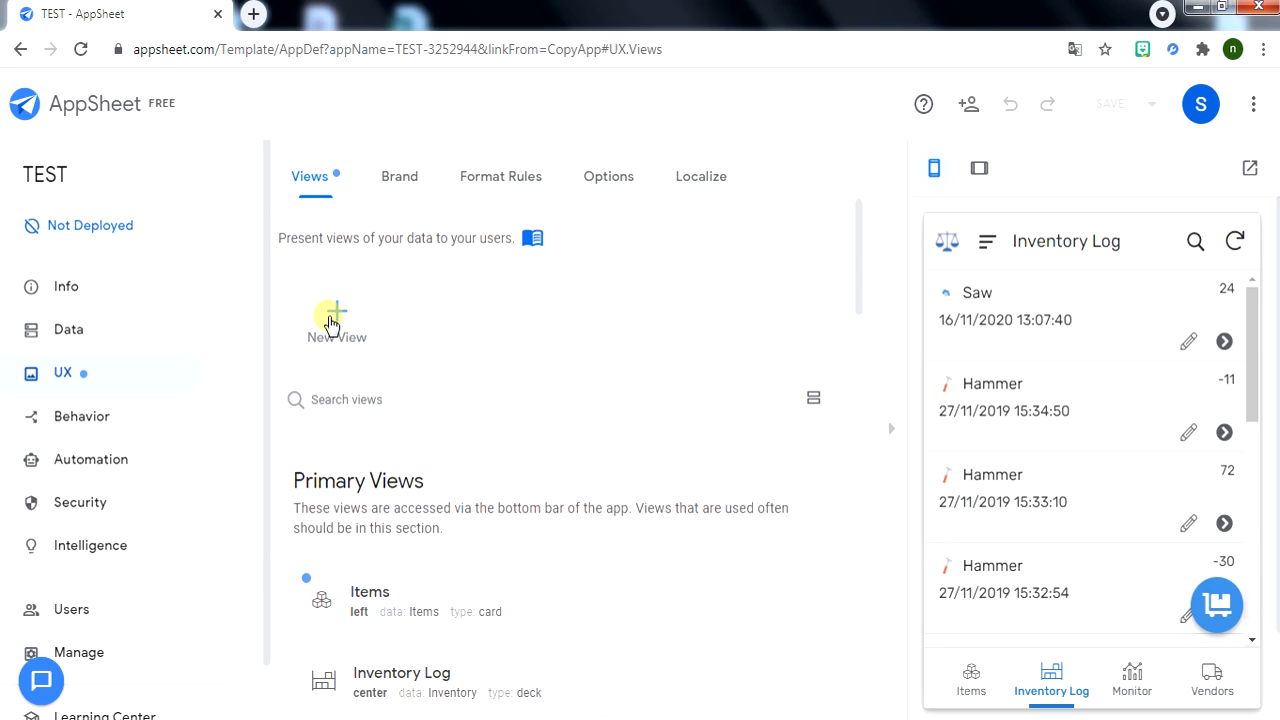
{"action": "left_click", "coordinate": [334, 316]}
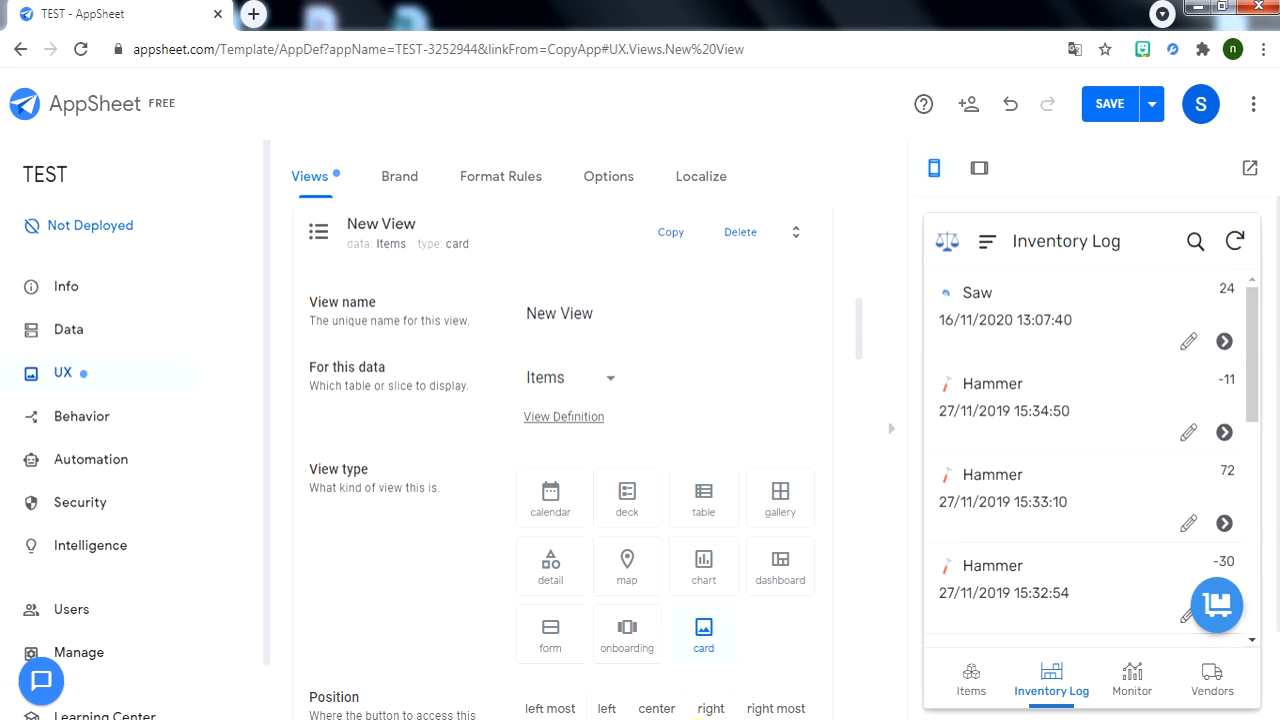
{"action": "left_click_drag", "start_coordinate": [607, 313], "coordinate": [522, 313]}
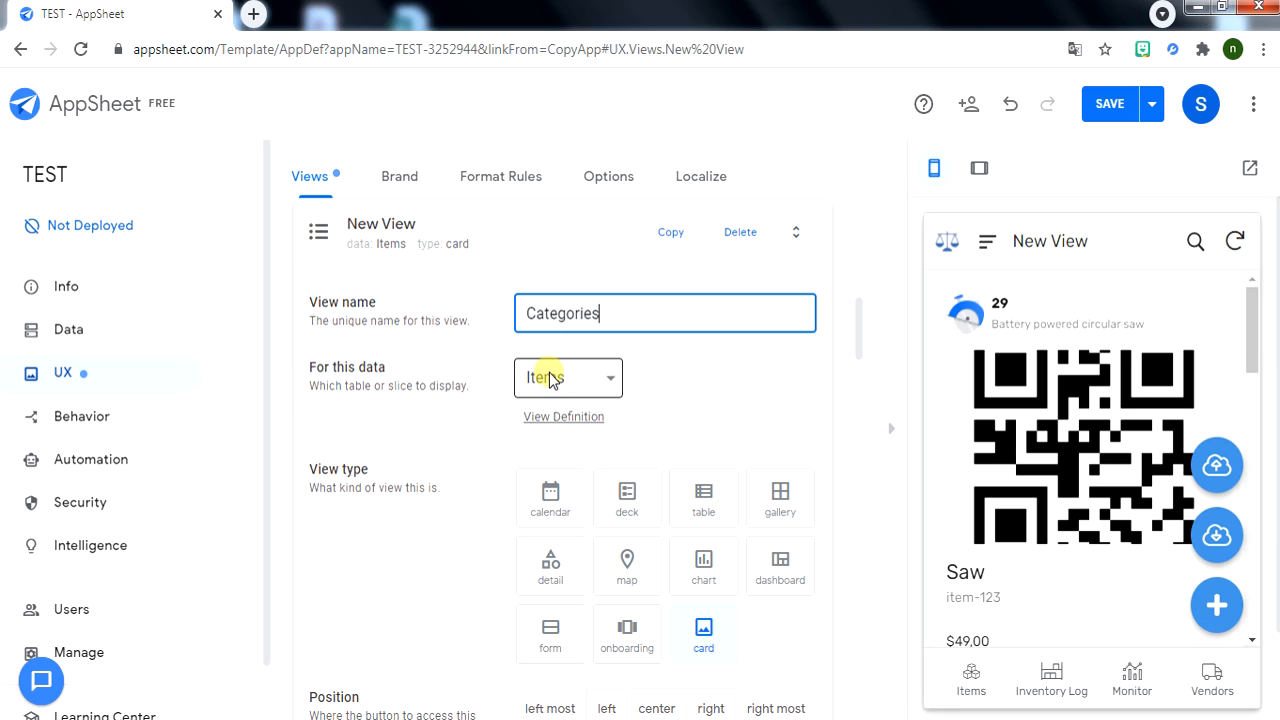
Base the view on the Categories table and, after trying map, table and chart, show it as a deck at center.
{"action": "left_click", "coordinate": [602, 377]}
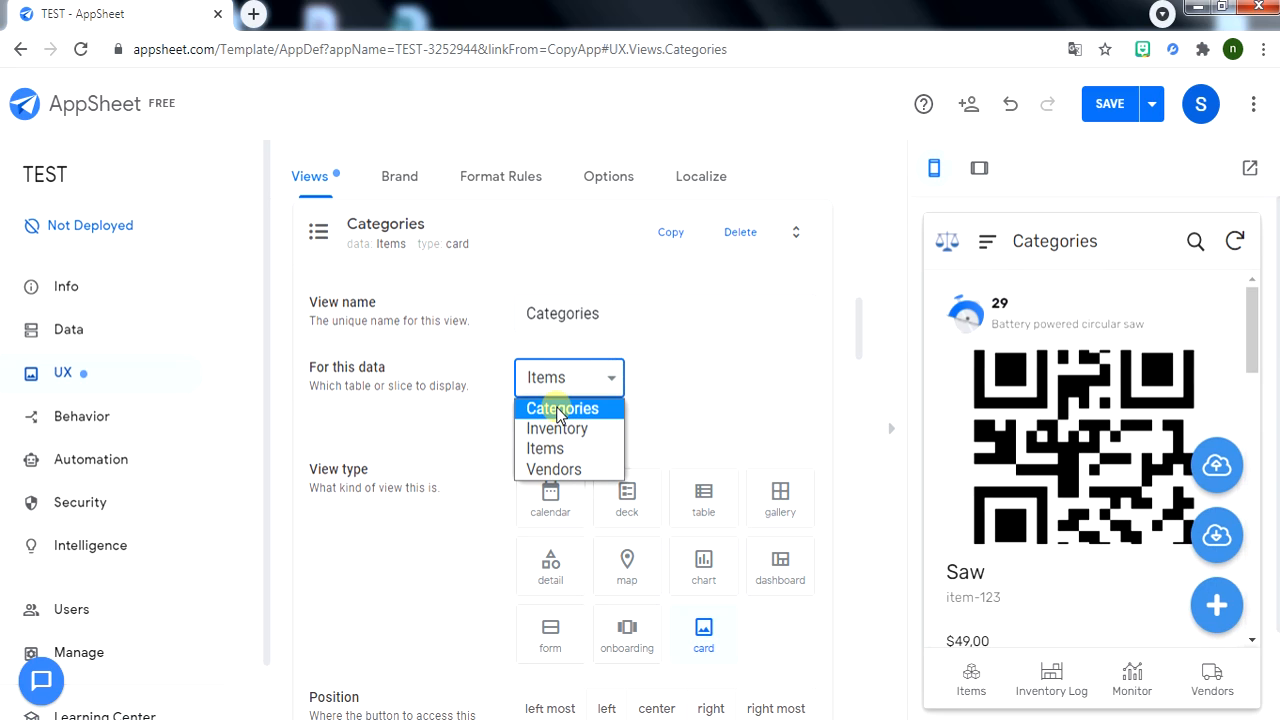
{"action": "left_click", "coordinate": [558, 408]}
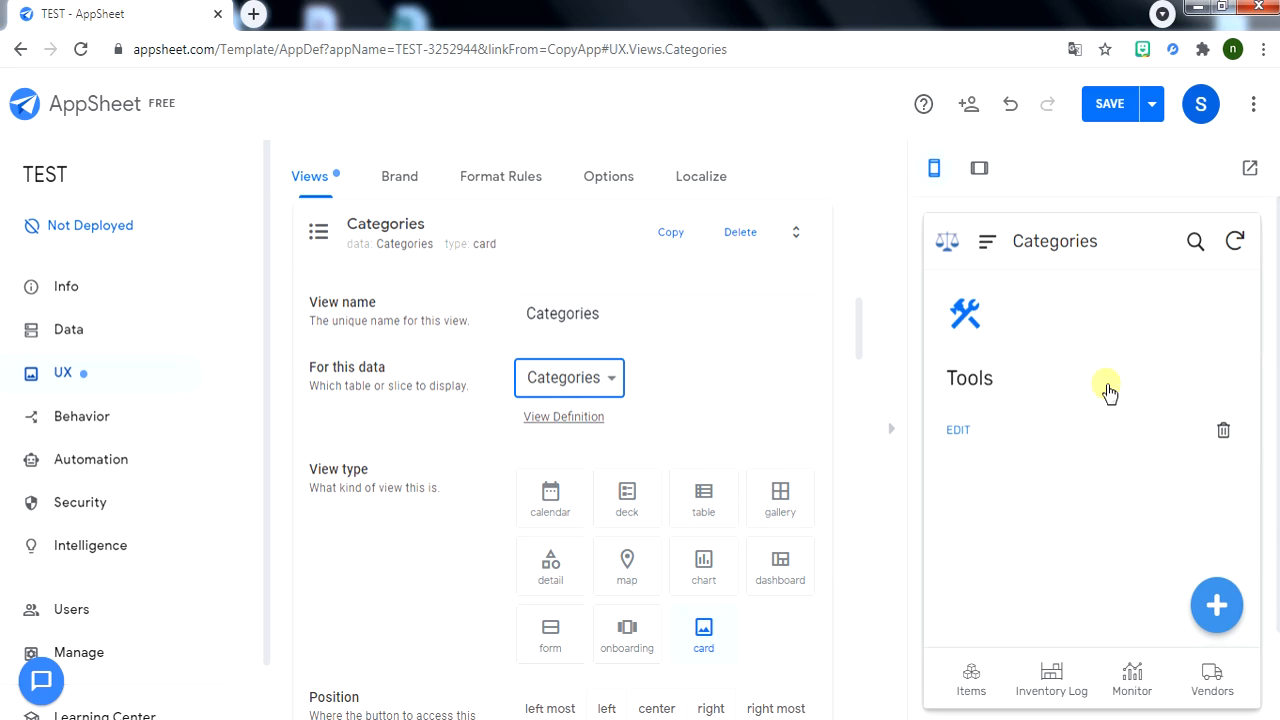
{"action": "left_click", "coordinate": [622, 491]}
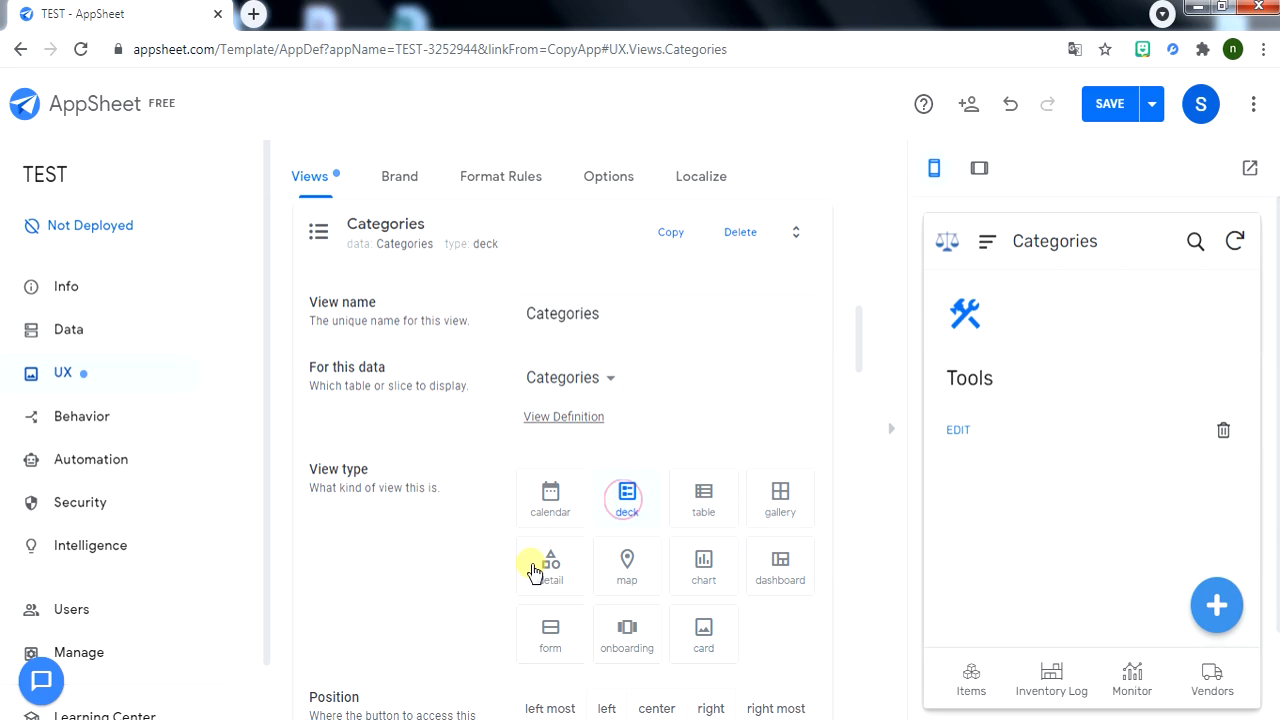
{"action": "left_click", "coordinate": [600, 566]}
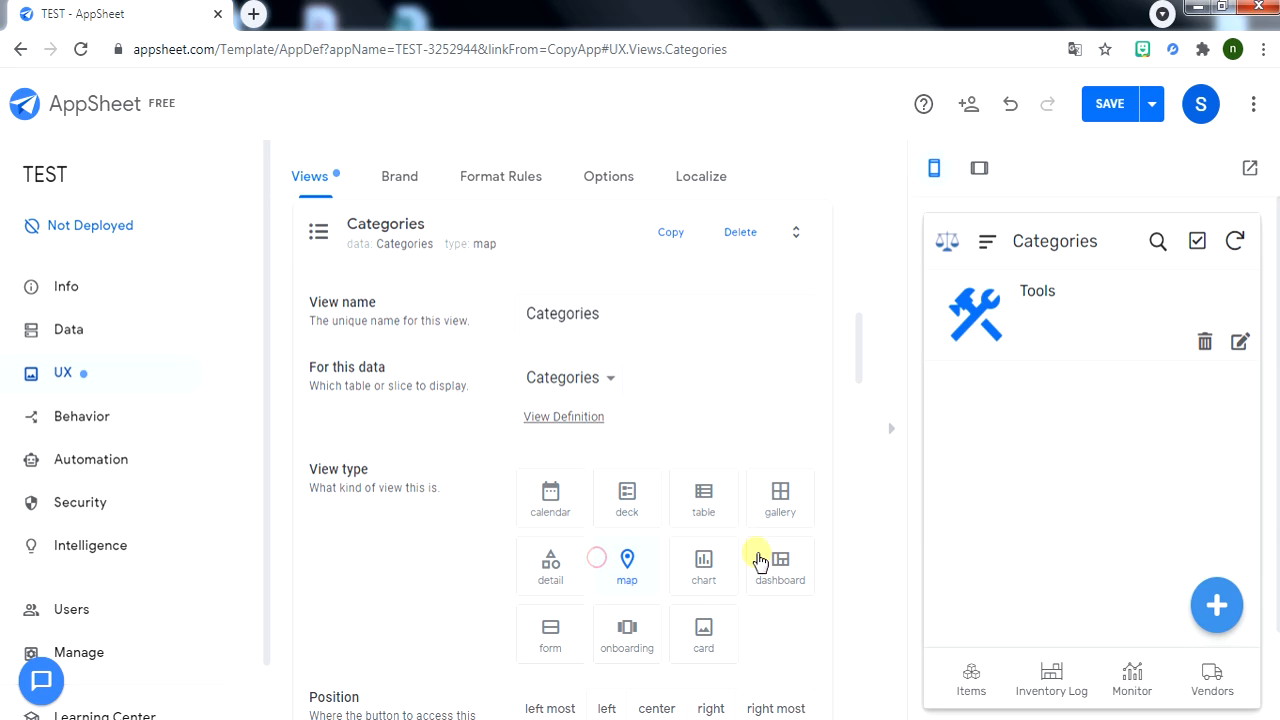
{"action": "left_click", "coordinate": [694, 512]}
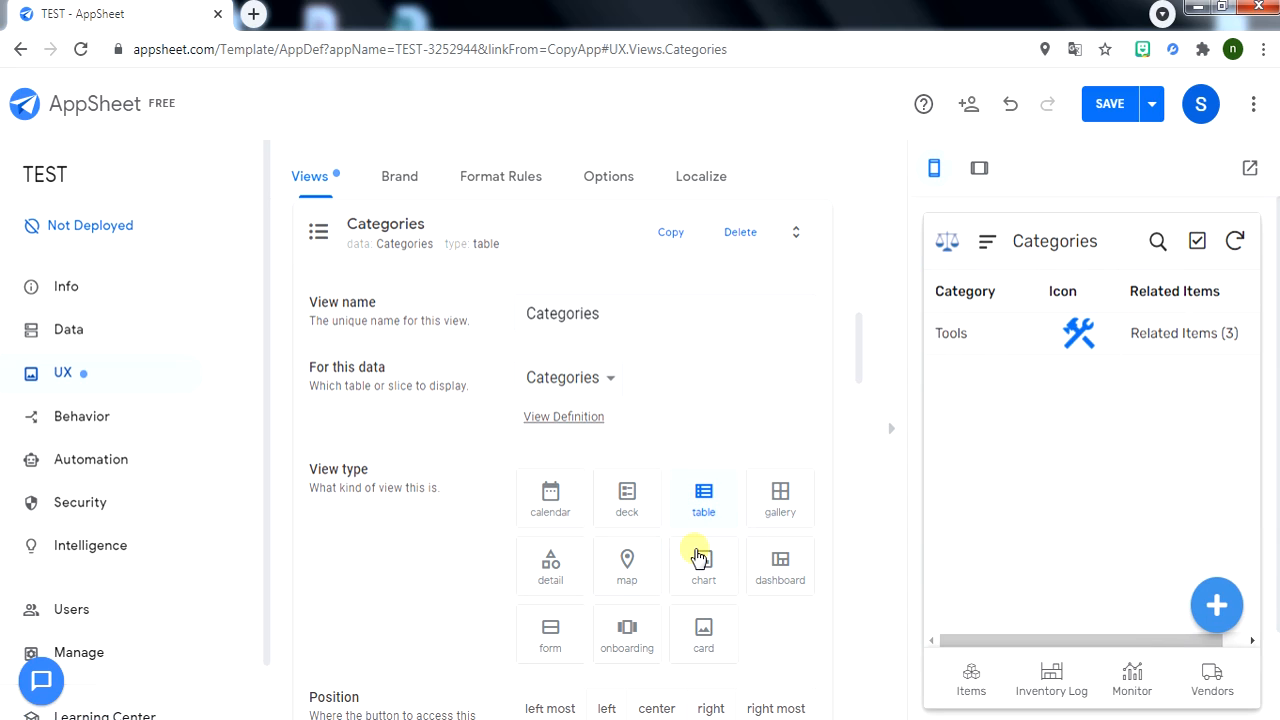
{"action": "left_click", "coordinate": [700, 566]}
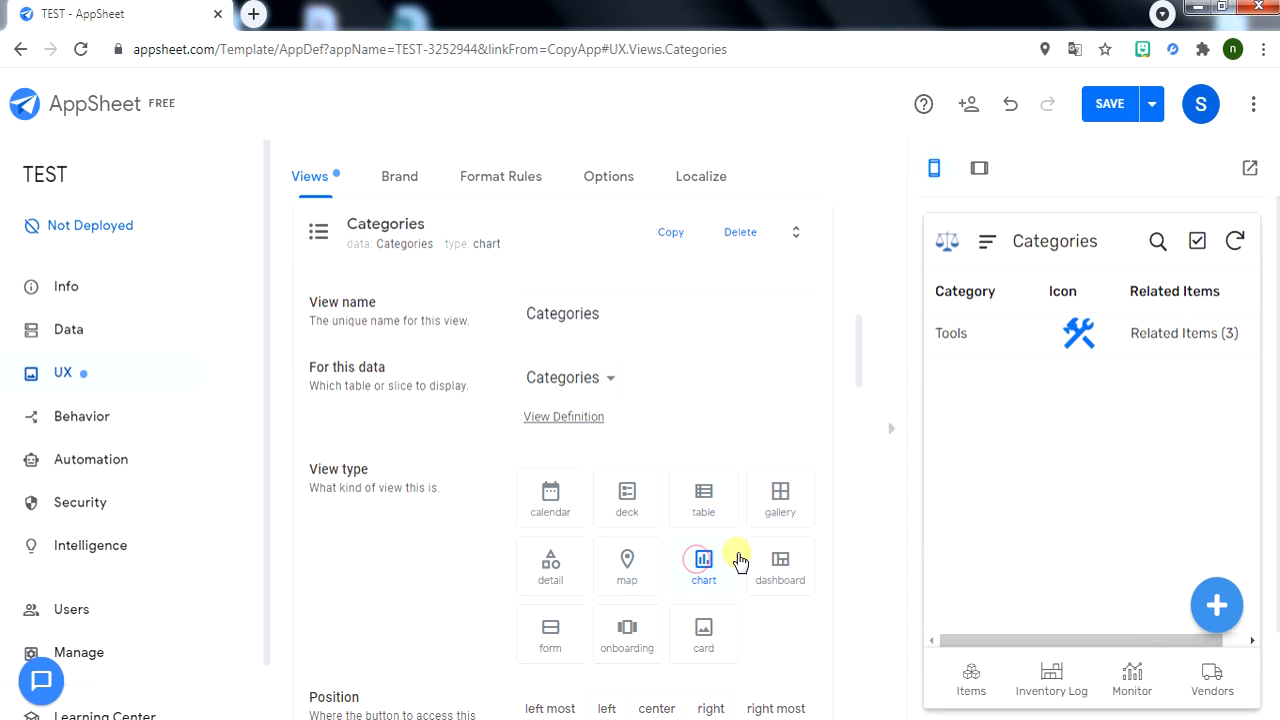
{"action": "left_click", "coordinate": [627, 515]}
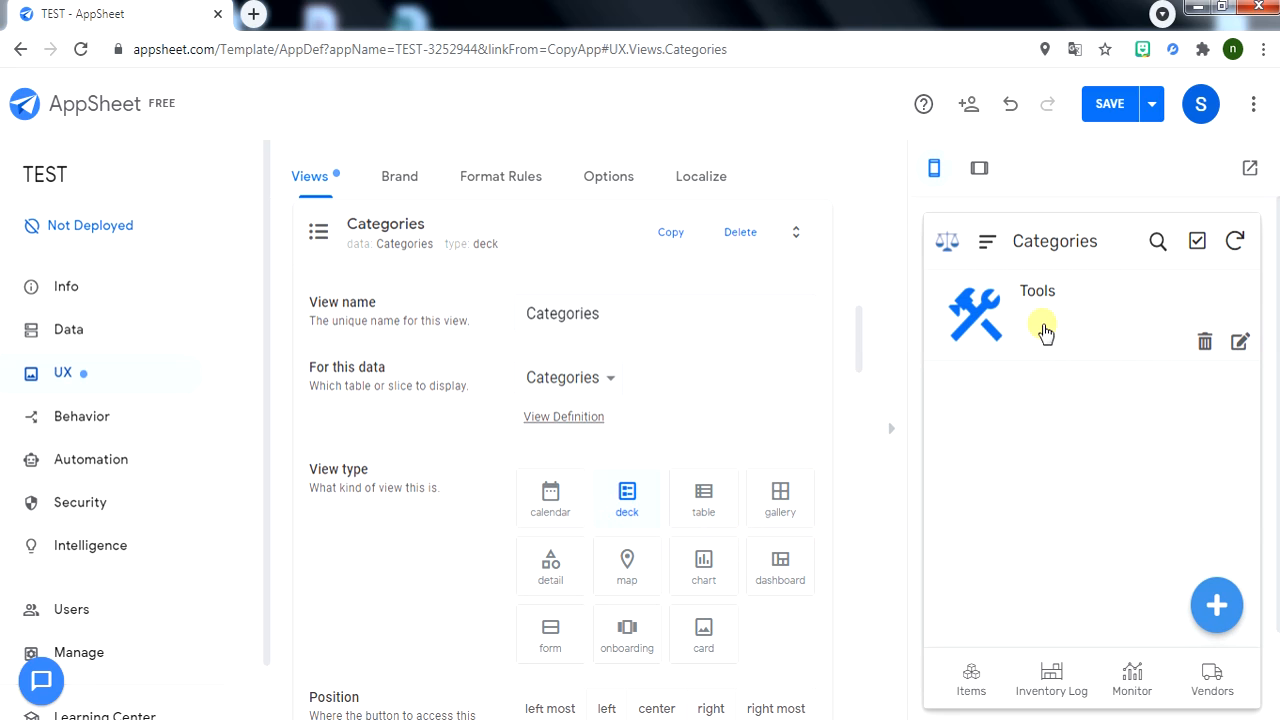
{"action": "scroll", "coordinate": [850, 355], "scroll_direction": "down", "scroll_amount": 2}
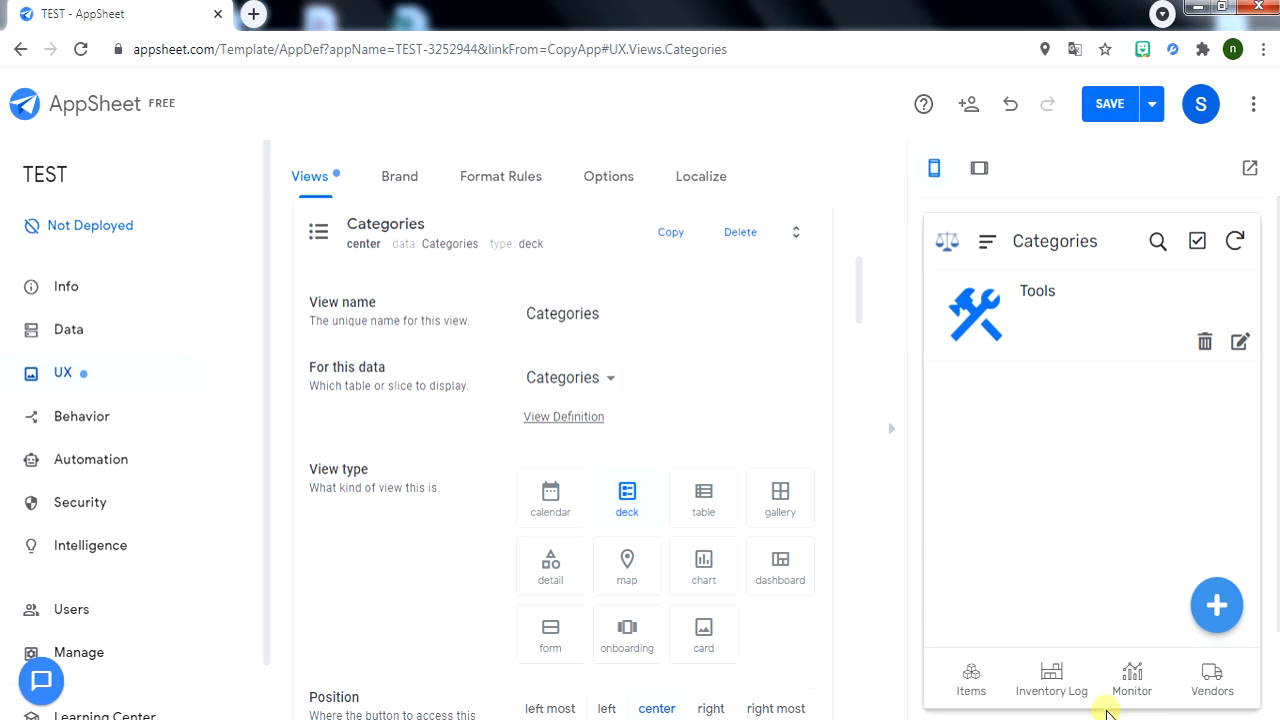
Preview the Monitor charts and save the app changes.
{"action": "scroll", "coordinate": [780, 553], "scroll_direction": "down", "scroll_amount": 3}
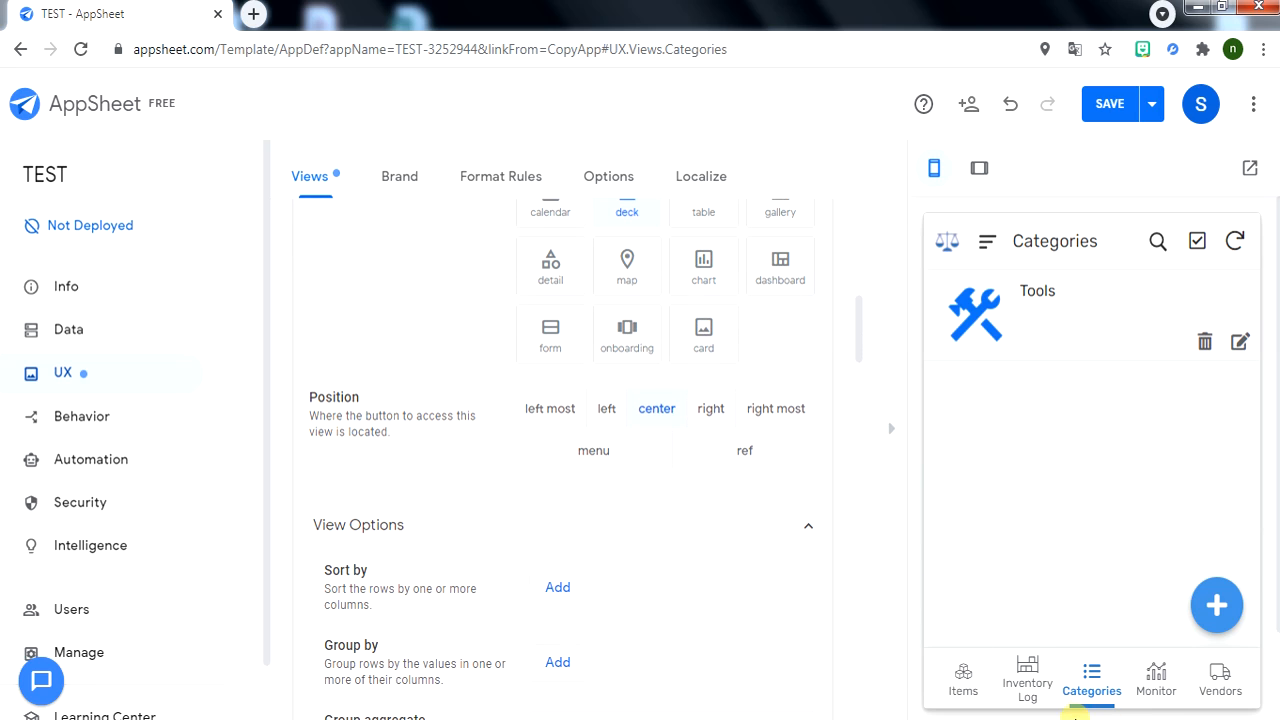
{"action": "scroll", "coordinate": [763, 517], "scroll_direction": "down", "scroll_amount": 4}
{"action": "scroll", "coordinate": [694, 491], "scroll_direction": "up", "scroll_amount": 6}
{"action": "left_click", "coordinate": [697, 512]}
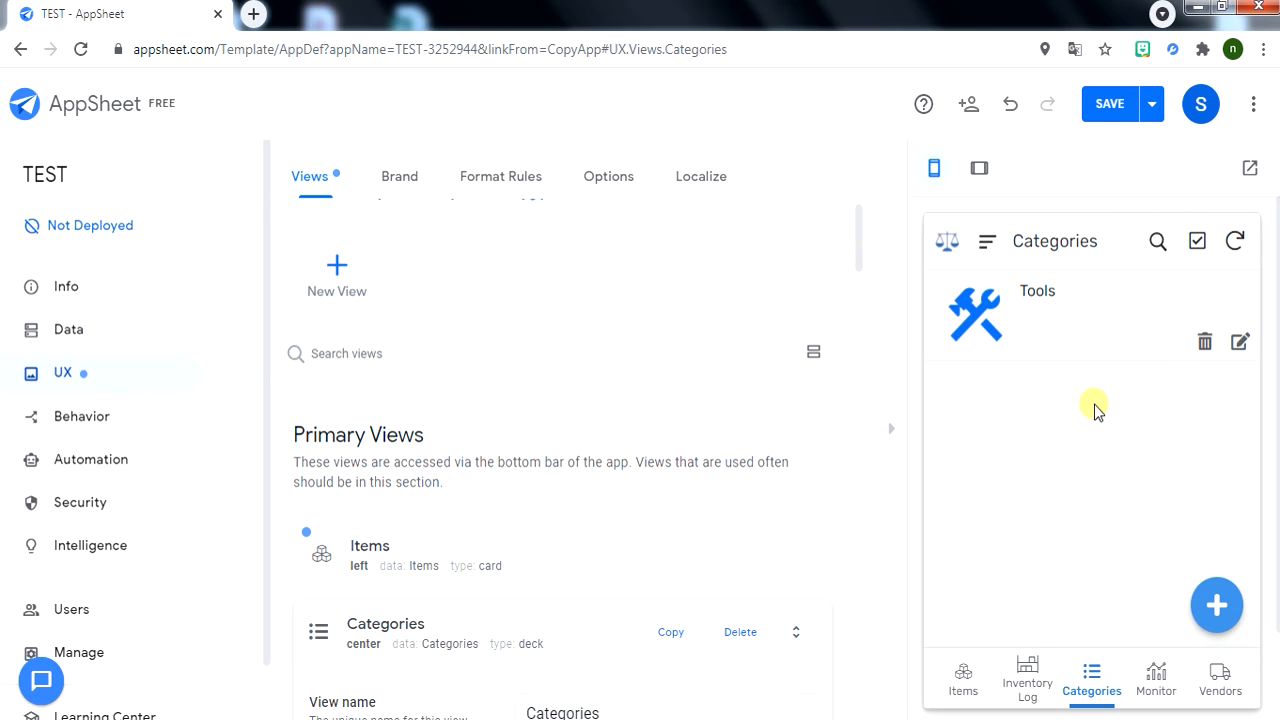
{"action": "left_click", "coordinate": [1150, 680]}
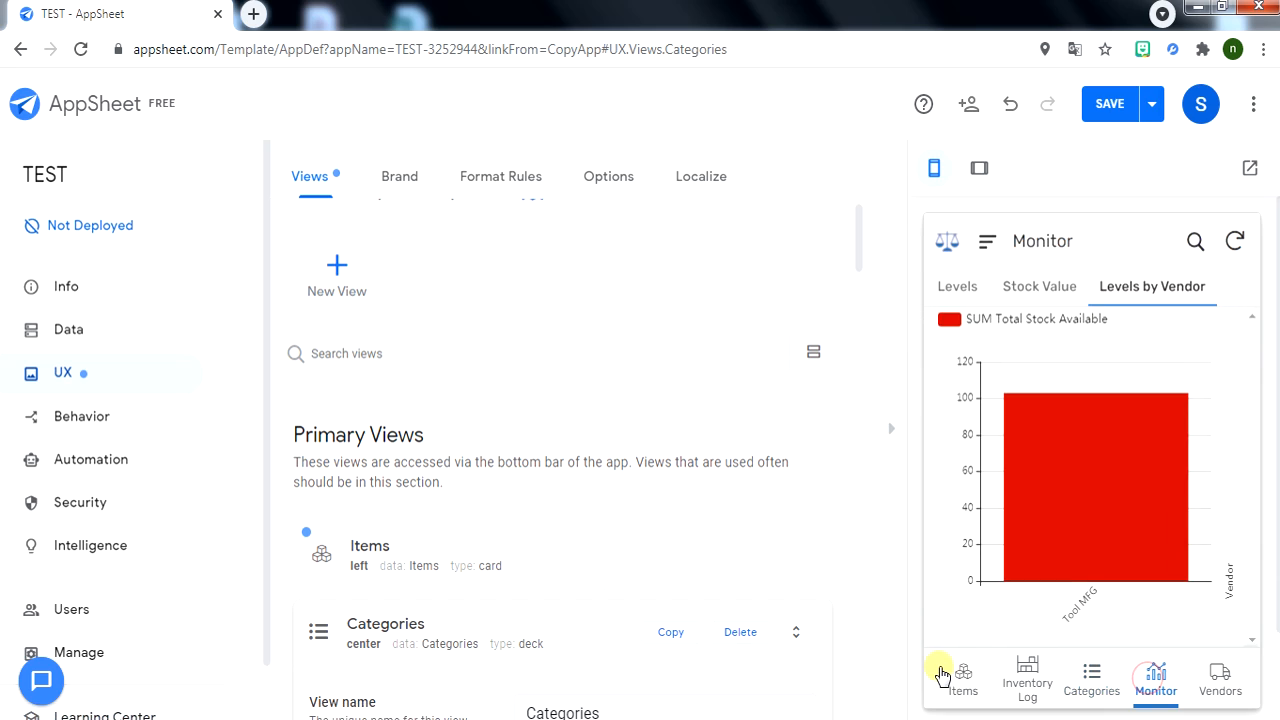
{"action": "left_click", "coordinate": [1108, 100]}
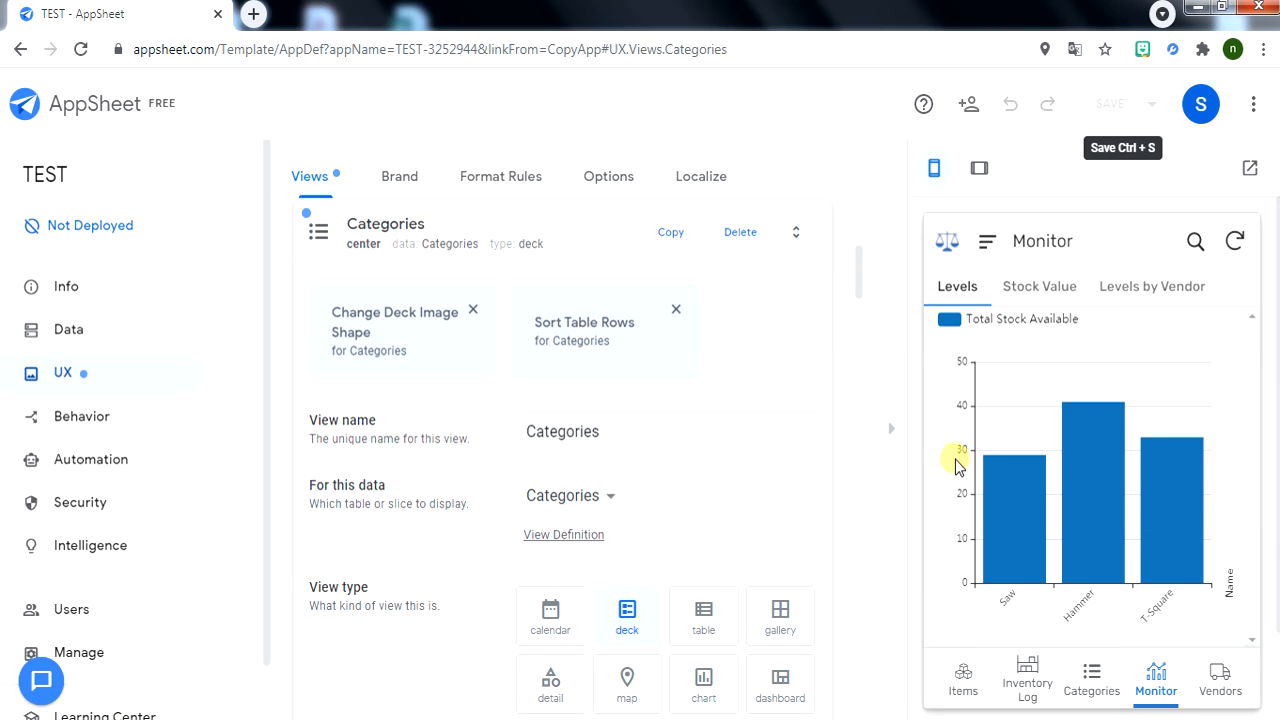
Preview the Vendors list, Inventory Log and the new Categories view showing Tools.
{"action": "left_click", "coordinate": [1212, 680]}
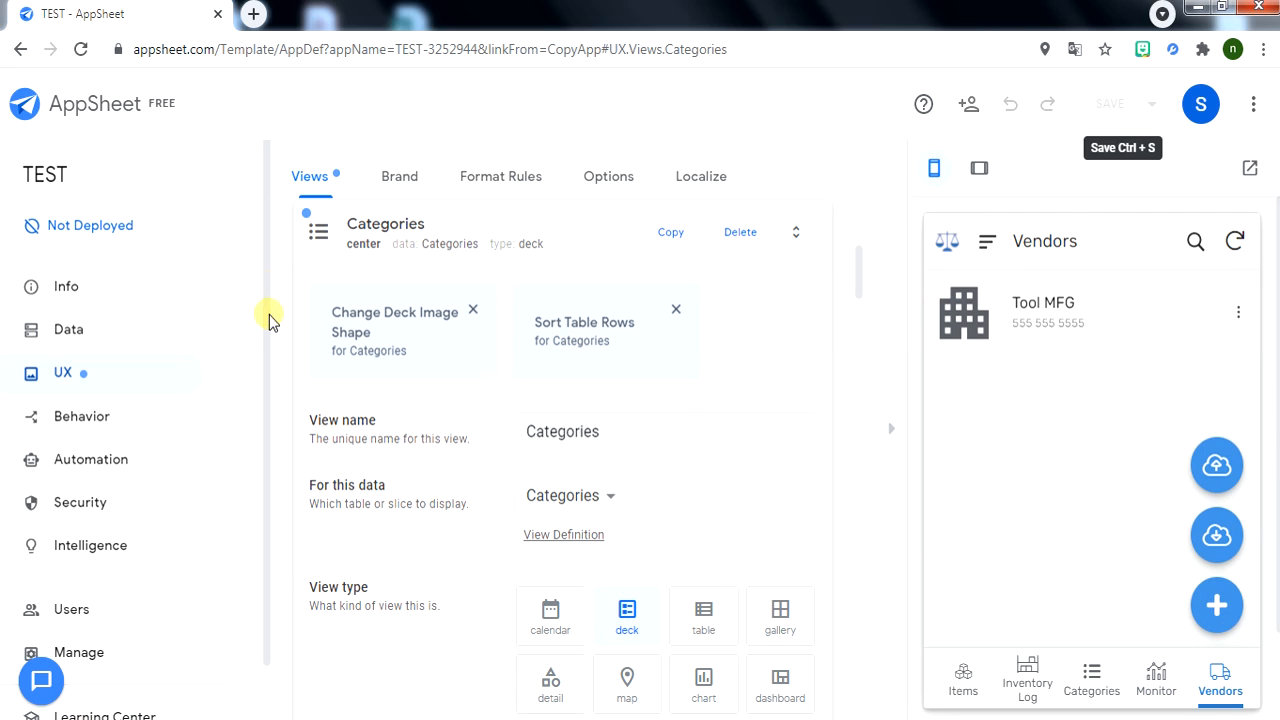
{"action": "scroll", "coordinate": [628, 452], "scroll_direction": "down", "scroll_amount": 3}
{"action": "scroll", "coordinate": [777, 477], "scroll_direction": "down", "scroll_amount": 1}
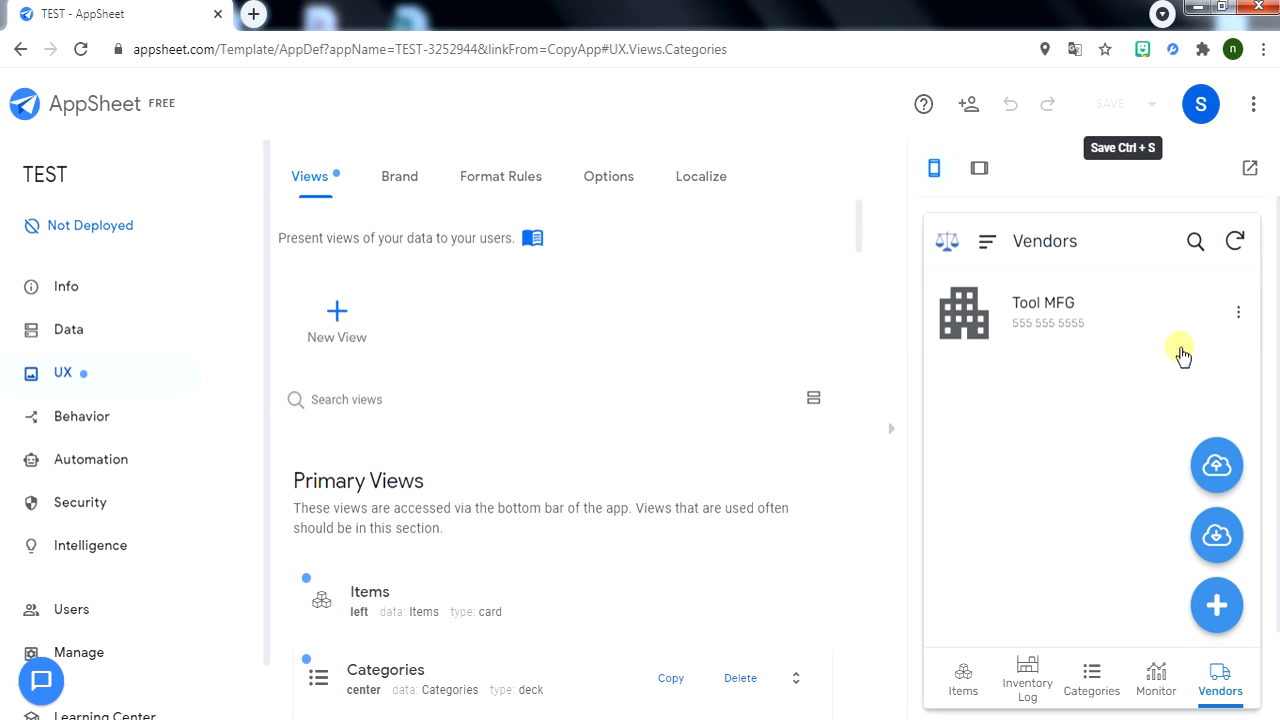
{"action": "left_click", "coordinate": [1027, 680]}
{"action": "left_click", "coordinate": [1107, 697]}
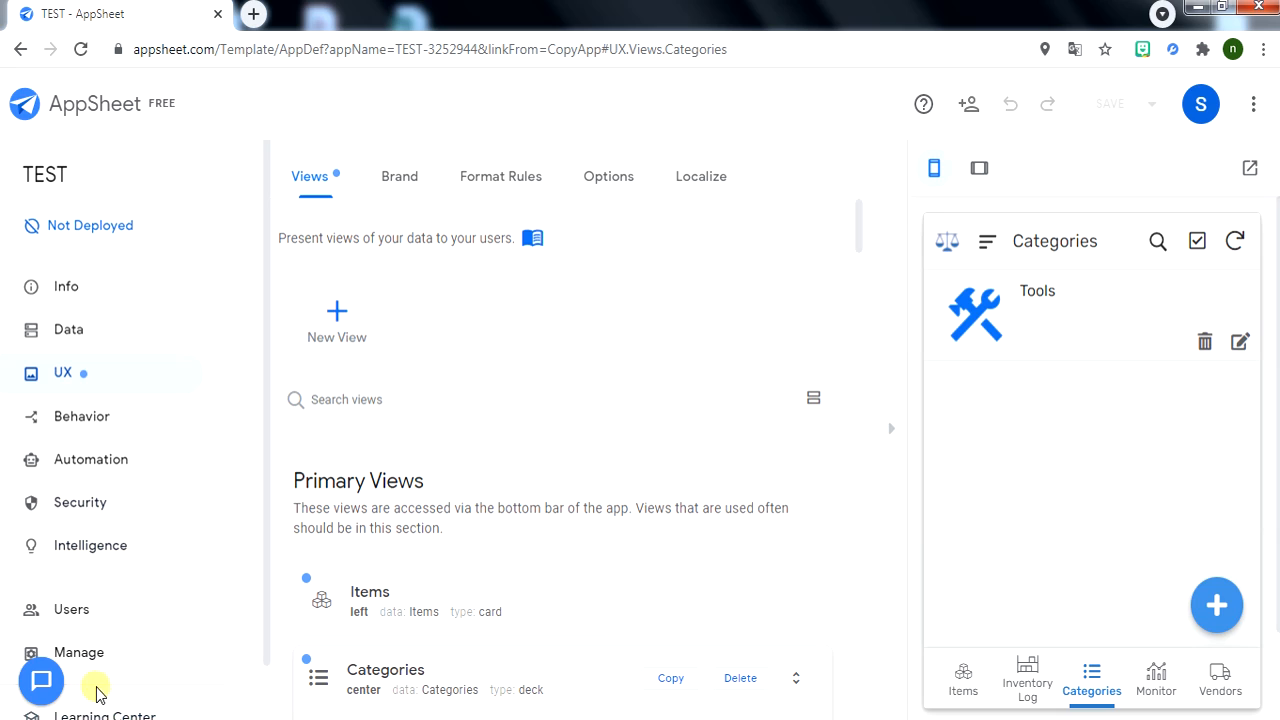
Show the app's Install and Browser links under Users and select the install link.
{"action": "left_click", "coordinate": [86, 607]}
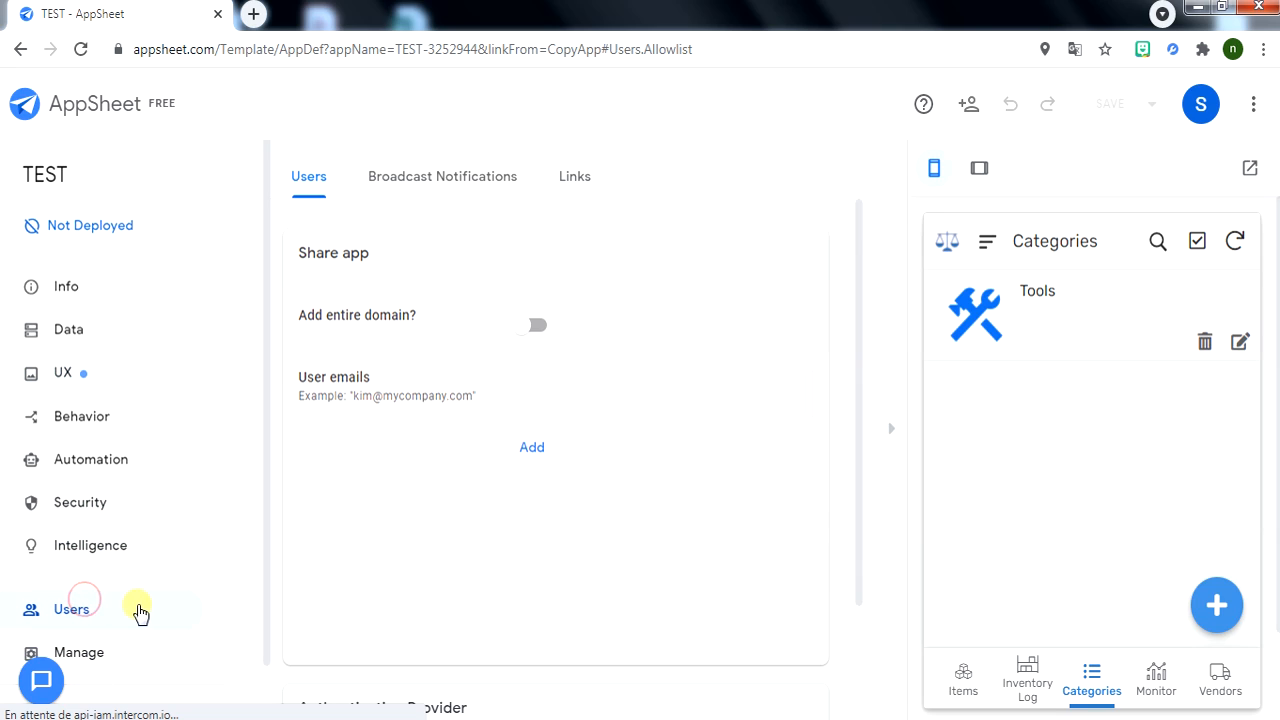
{"action": "left_click", "coordinate": [580, 175]}
{"action": "left_click_drag", "start_coordinate": [493, 260], "coordinate": [900, 266]}
{"action": "left_click", "coordinate": [815, 486]}
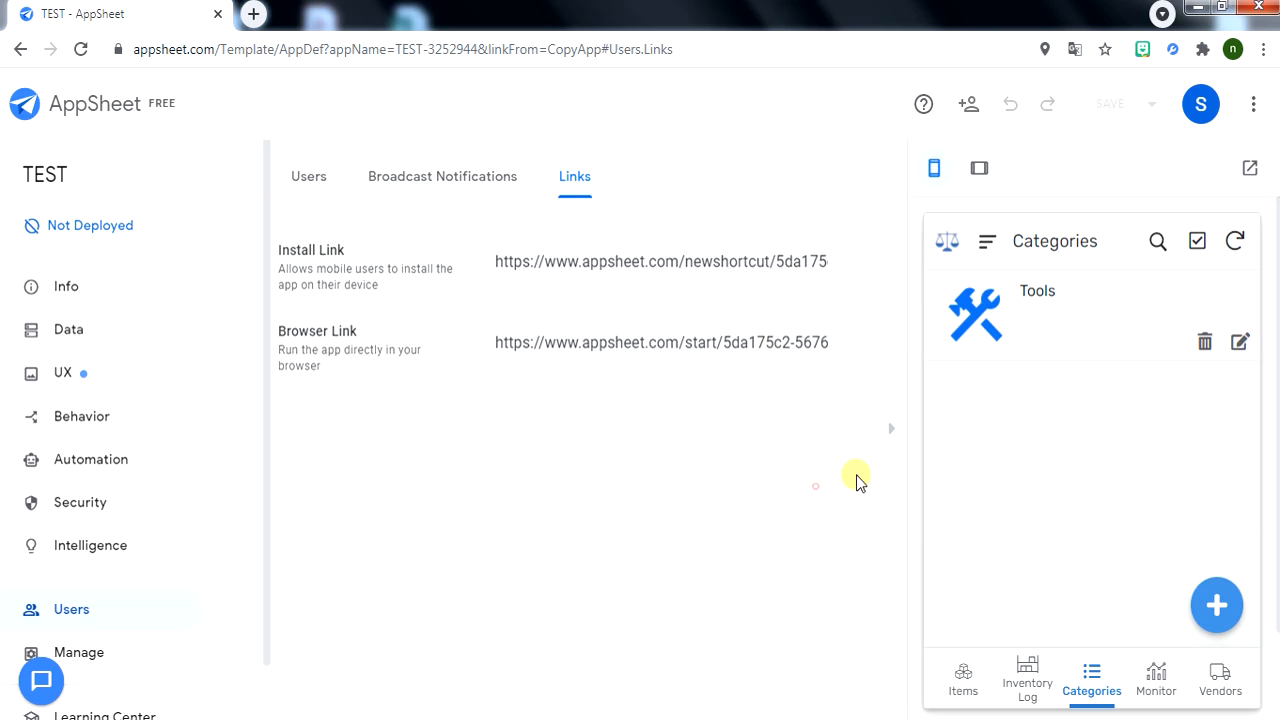
Preview the app at tablet size, then return to phone size on the Items list.
{"action": "left_click", "coordinate": [977, 172]}
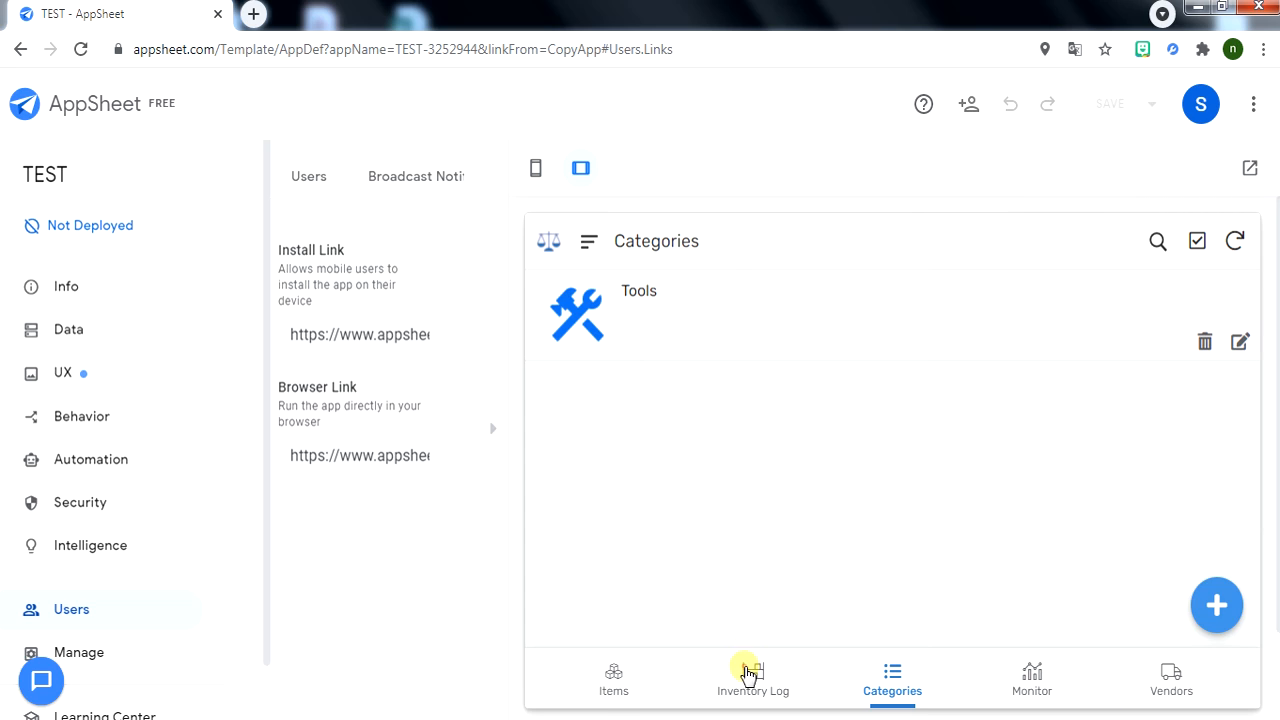
{"action": "left_click", "coordinate": [748, 675]}
{"action": "left_click", "coordinate": [592, 688]}
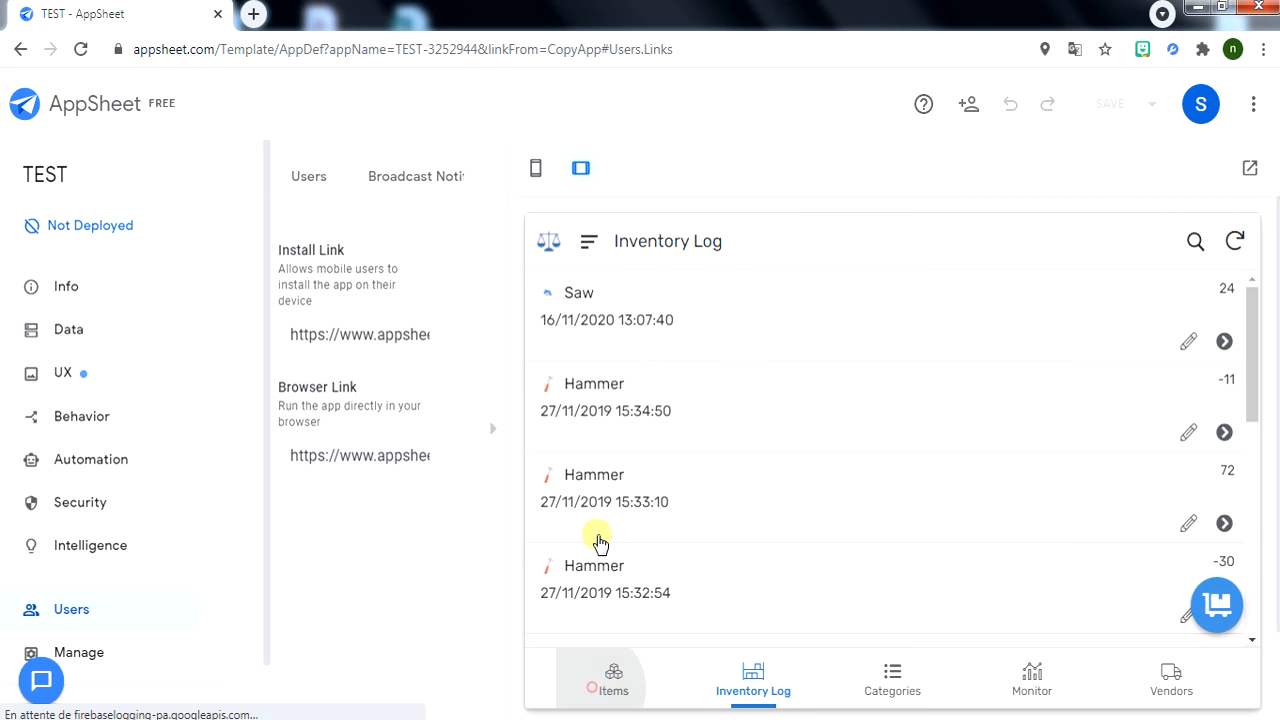
{"action": "left_click", "coordinate": [537, 174]}
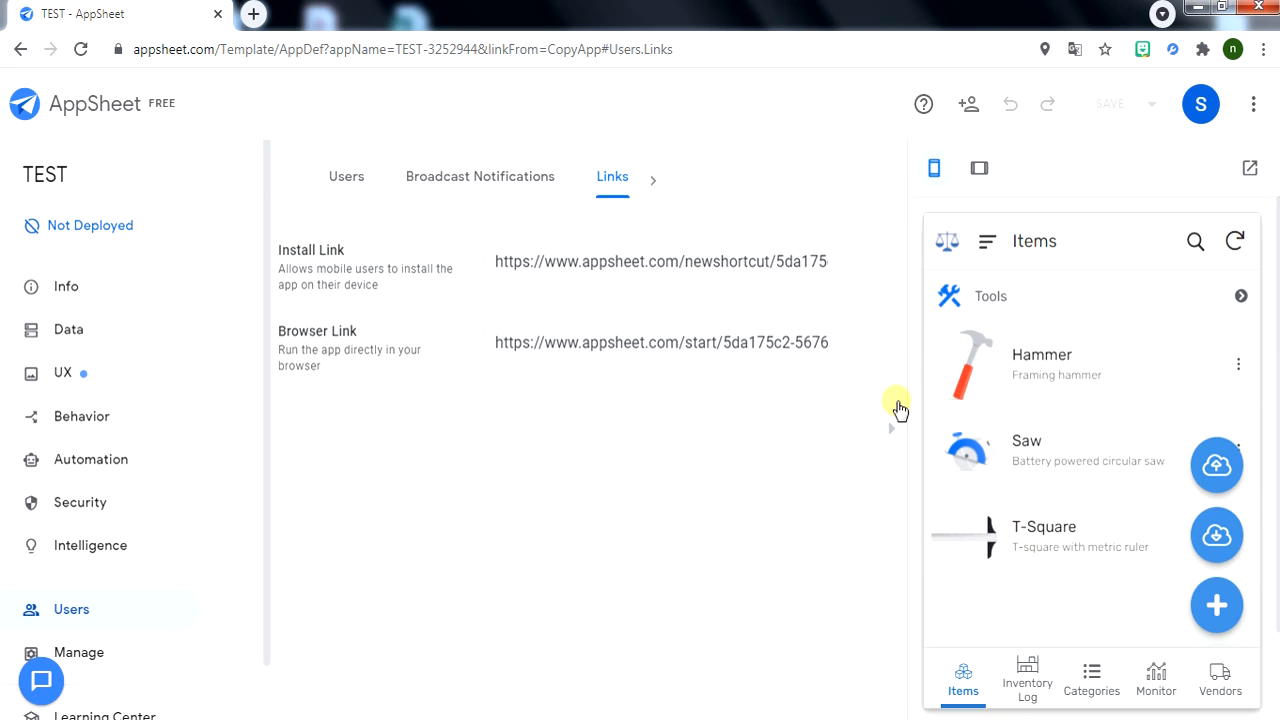
Add a new item in the AppSheet preview with ID 111122333 and name 'test Item'.
{"action": "left_click", "coordinate": [1217, 604]}
{"action": "left_click", "coordinate": [1058, 367]}
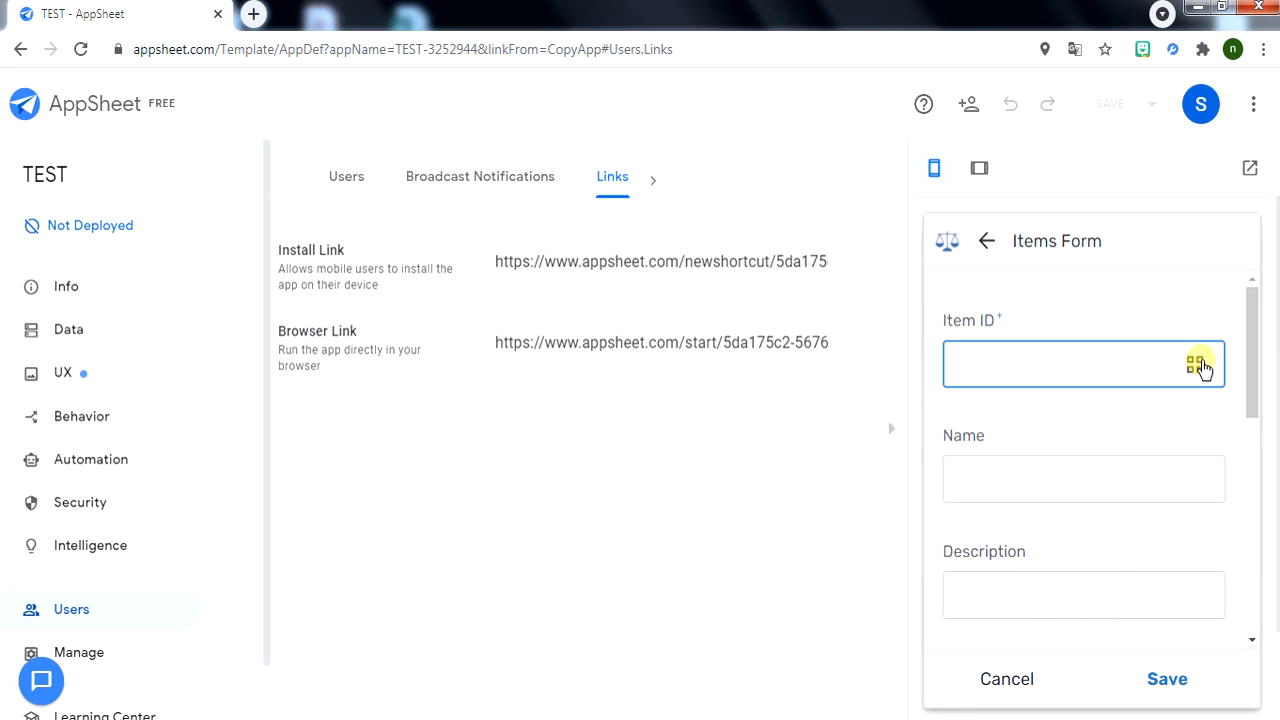
{"action": "type", "text": "111122333"}
{"action": "left_click", "coordinate": [1040, 463]}
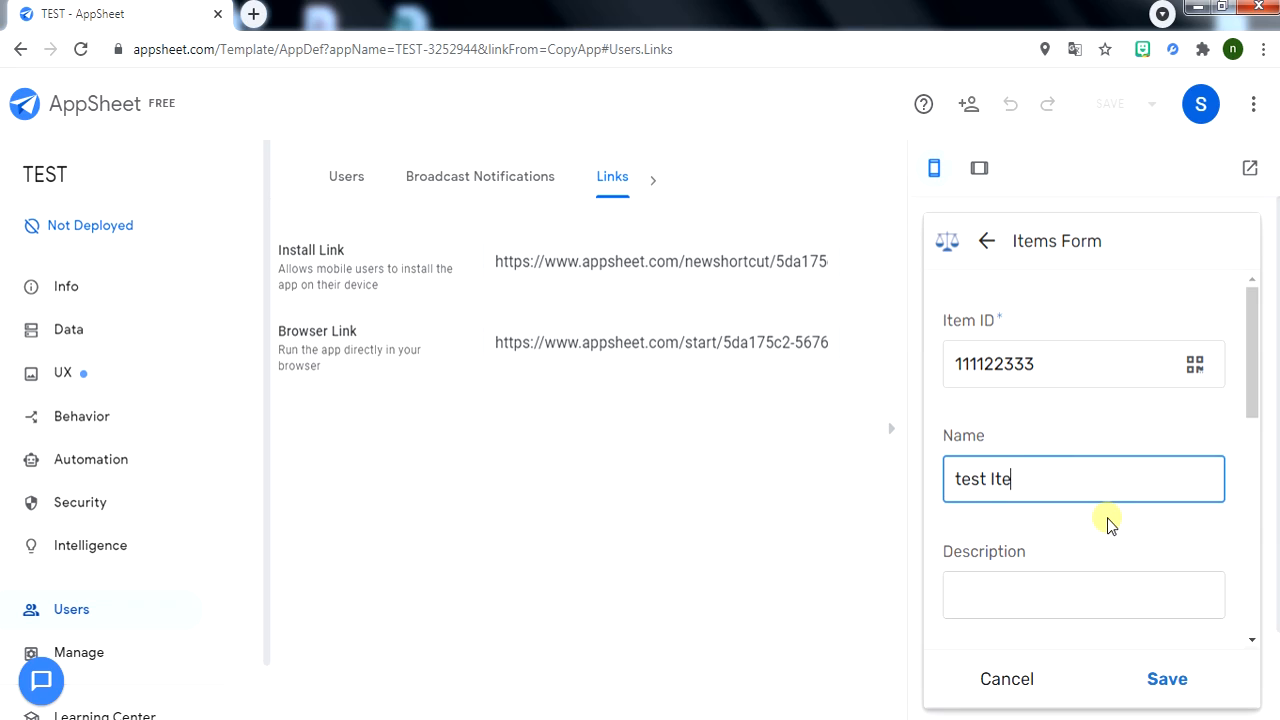
{"action": "left_click", "coordinate": [1054, 593]}
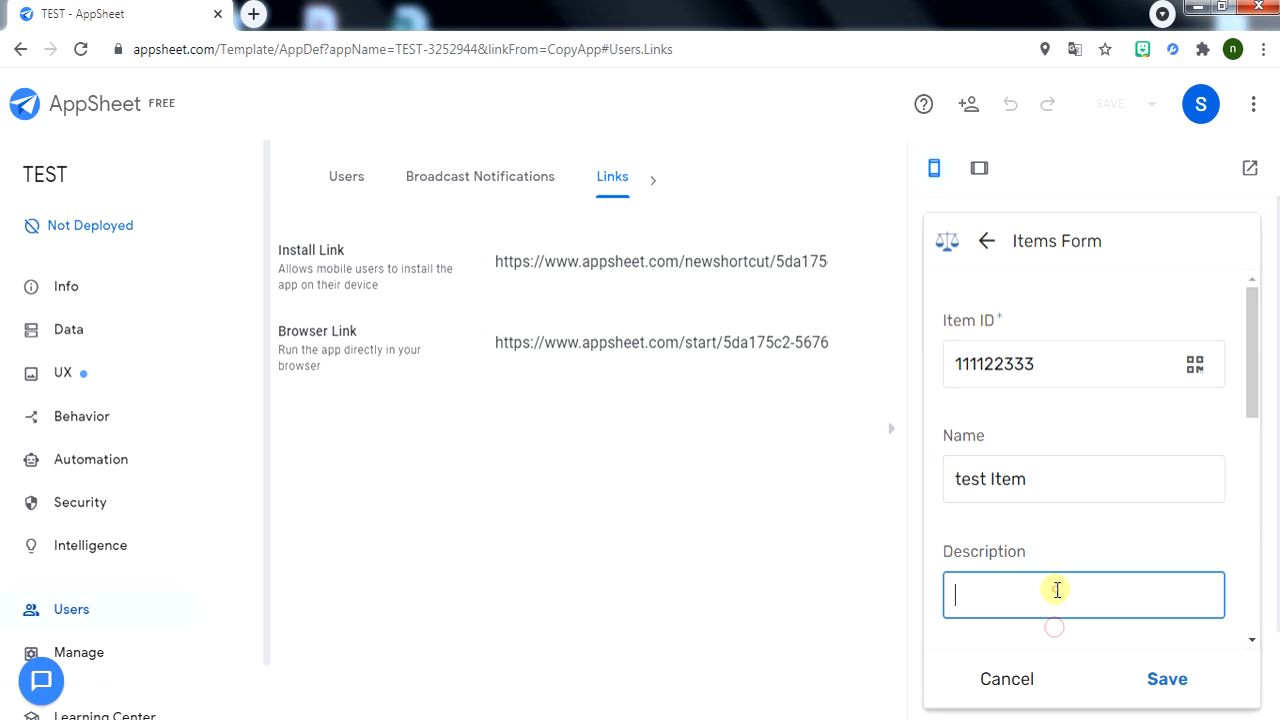
{"action": "scroll", "coordinate": [1105, 505], "scroll_direction": "down", "scroll_amount": 4}
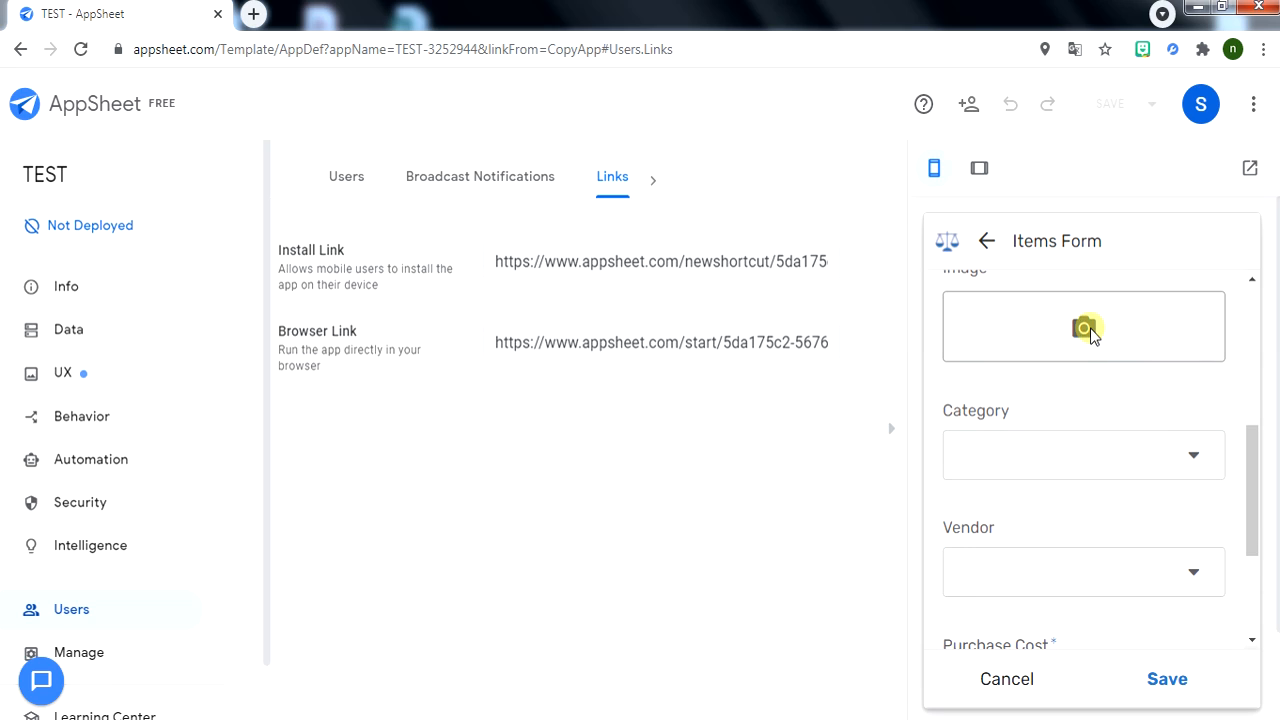
Attach the business client people icon file as the new item's image.
{"action": "left_click", "coordinate": [1084, 328]}
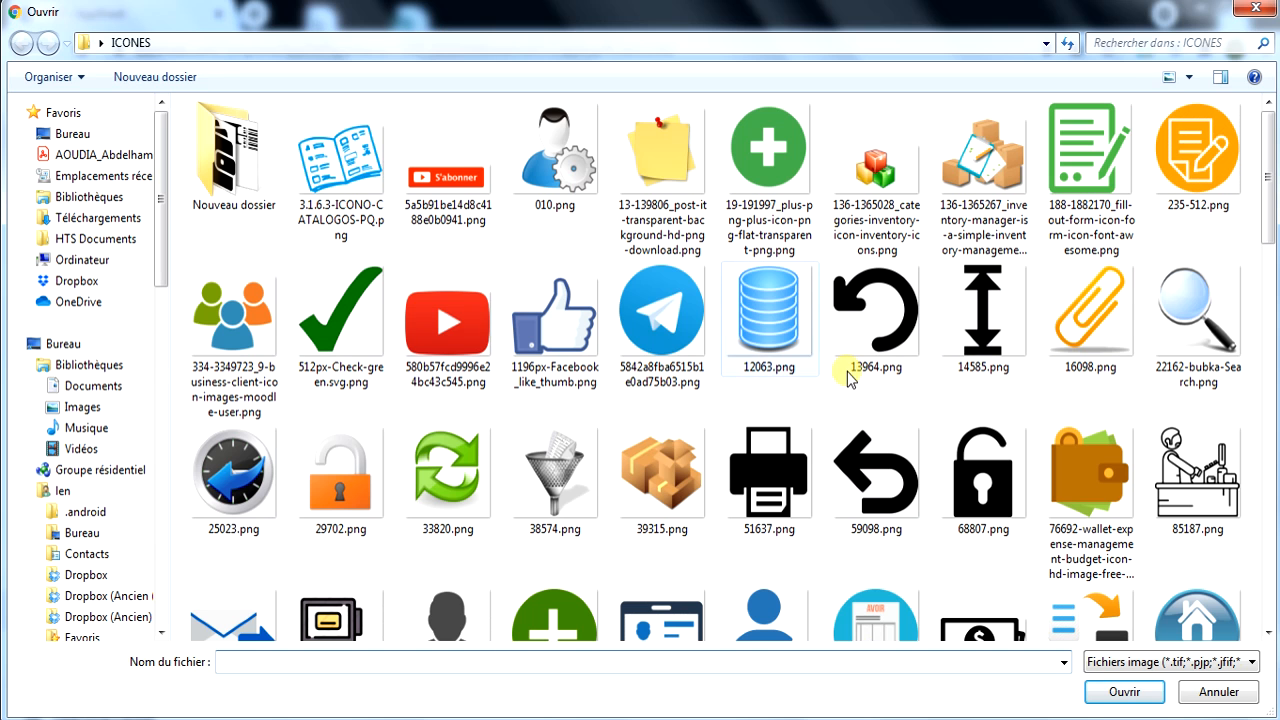
{"action": "left_click", "coordinate": [234, 312]}
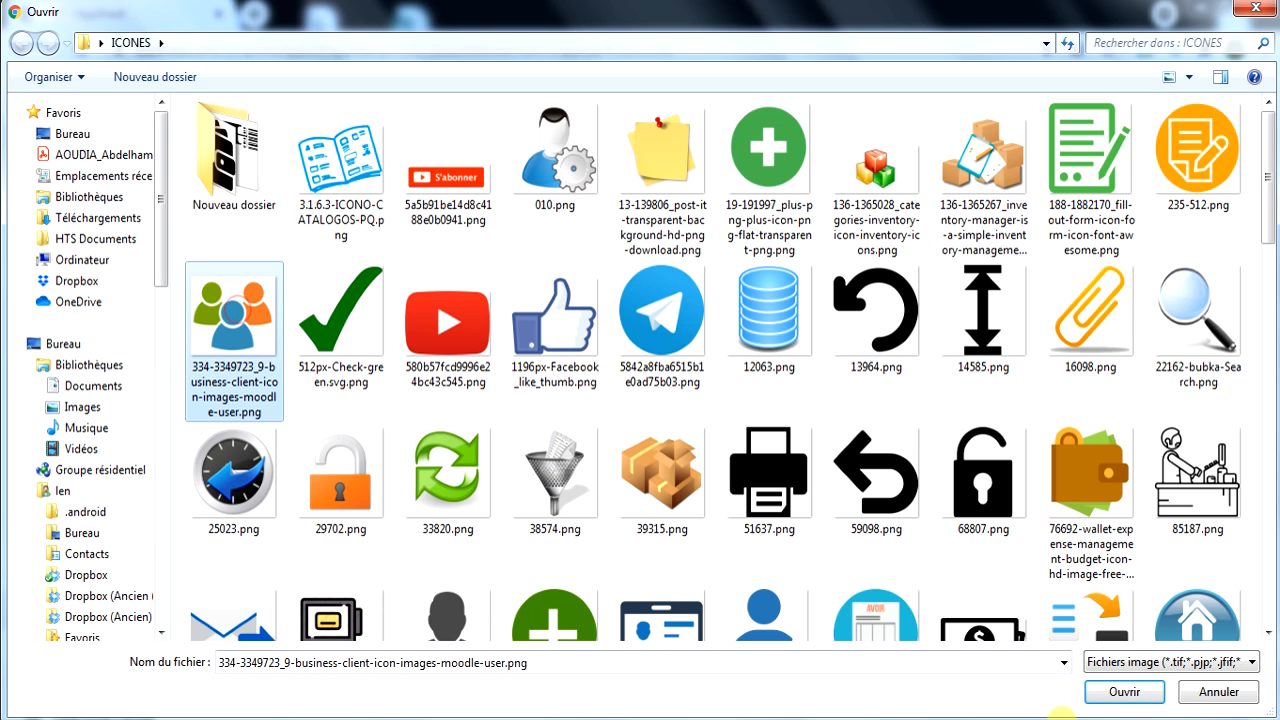
{"action": "left_click", "coordinate": [1124, 692]}
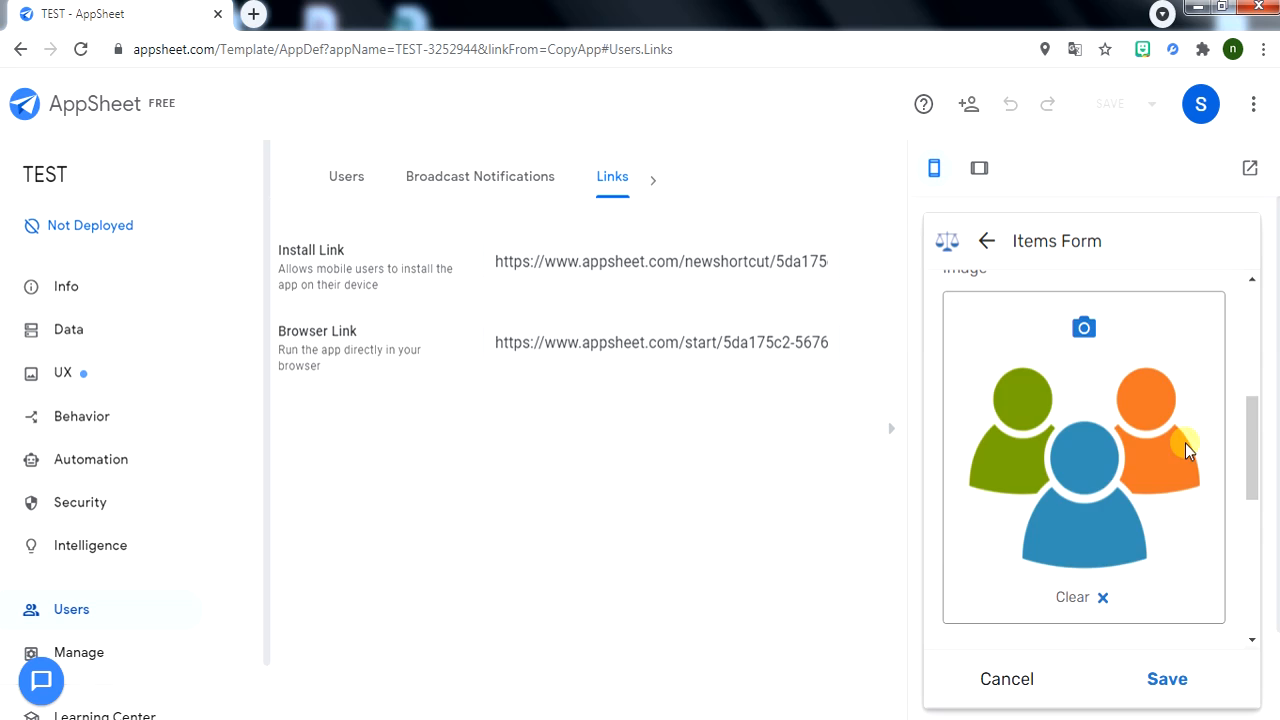
{"action": "scroll", "coordinate": [1150, 466], "scroll_direction": "down", "scroll_amount": 3}
Create 'test category' with the green fill-out-form icon and save it as the item's category.
{"action": "left_click", "coordinate": [1204, 424]}
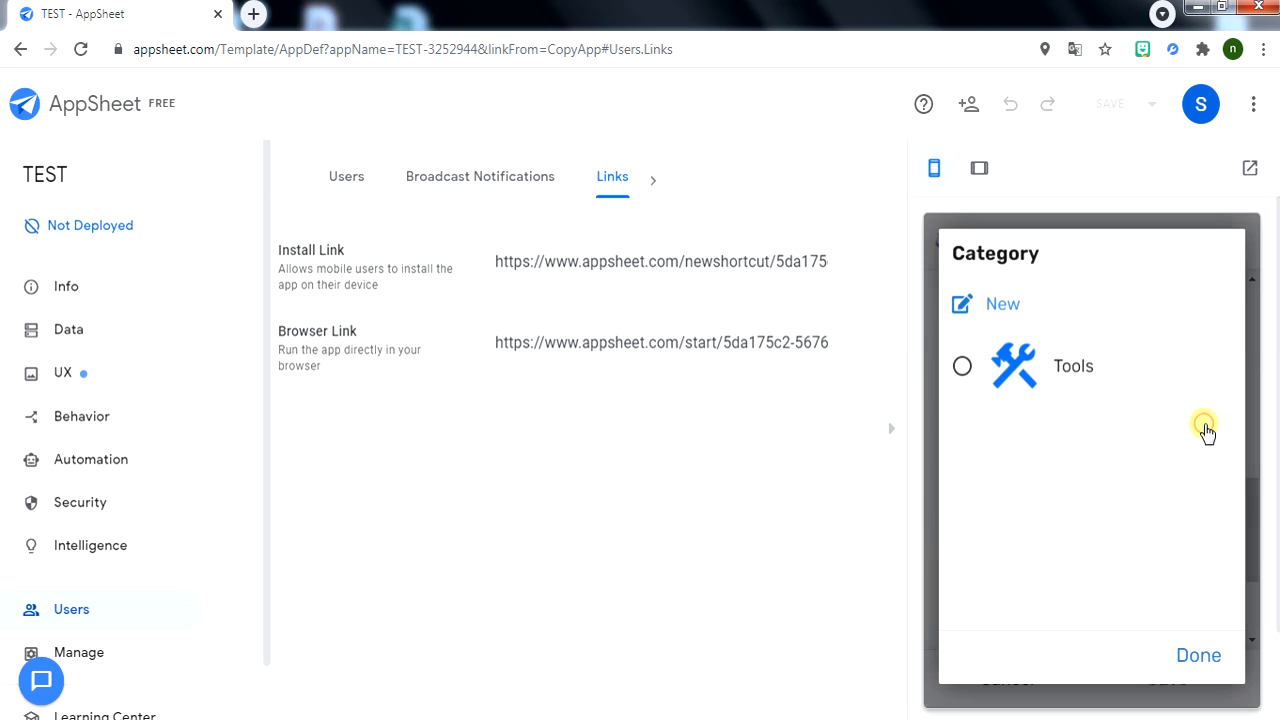
{"action": "left_click", "coordinate": [978, 312]}
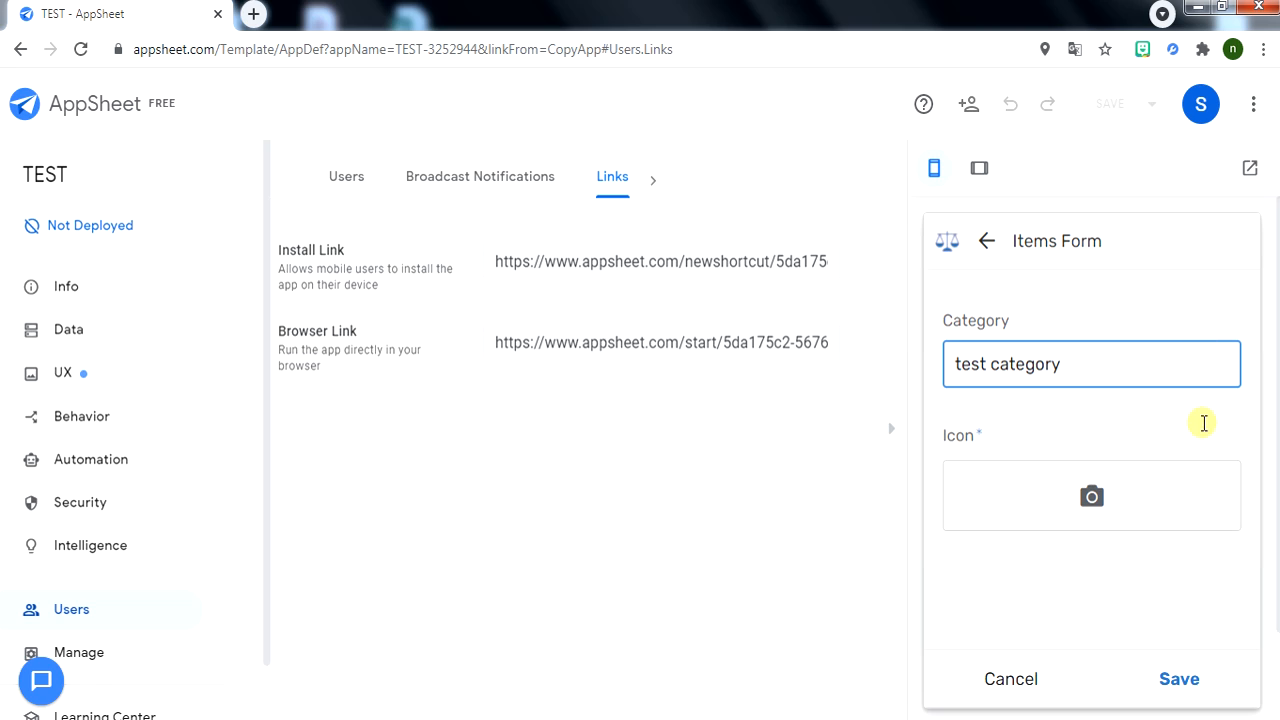
{"action": "left_click", "coordinate": [1100, 496]}
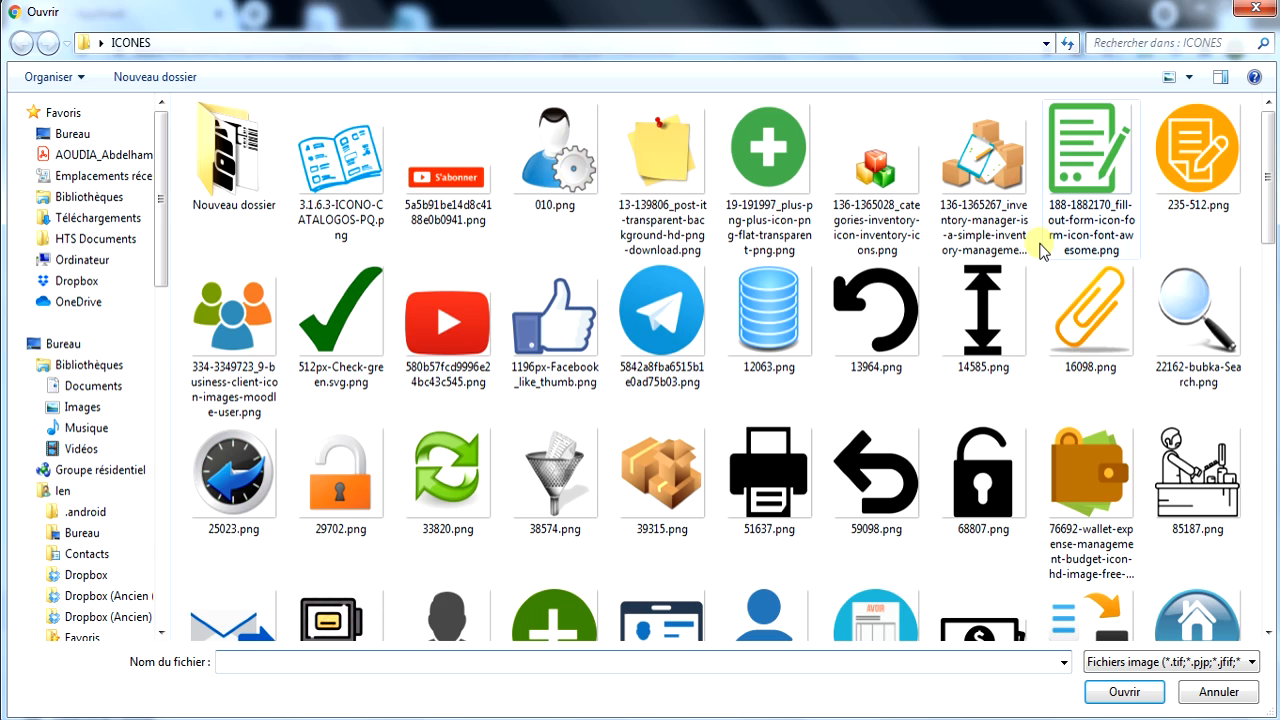
{"action": "left_click", "coordinate": [1100, 177]}
{"action": "left_click", "coordinate": [1130, 690]}
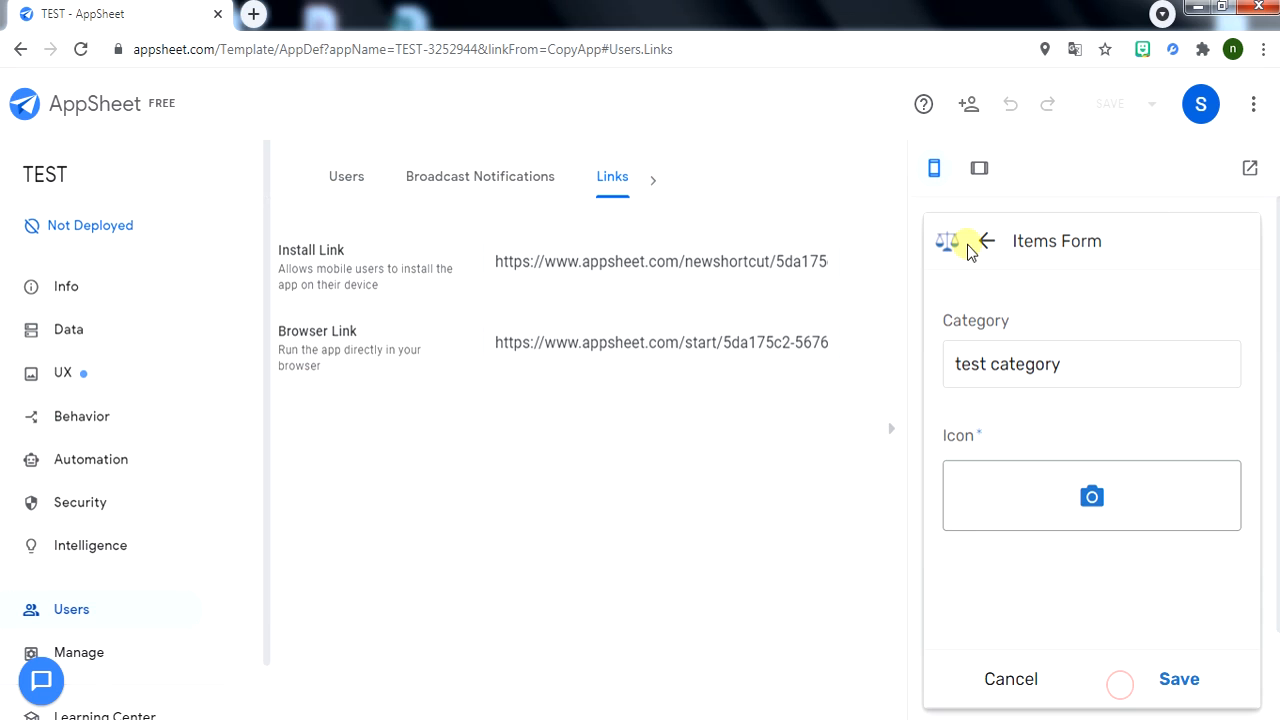
{"action": "scroll", "coordinate": [1160, 590], "scroll_direction": "down", "scroll_amount": 2}
{"action": "left_click", "coordinate": [1180, 680]}
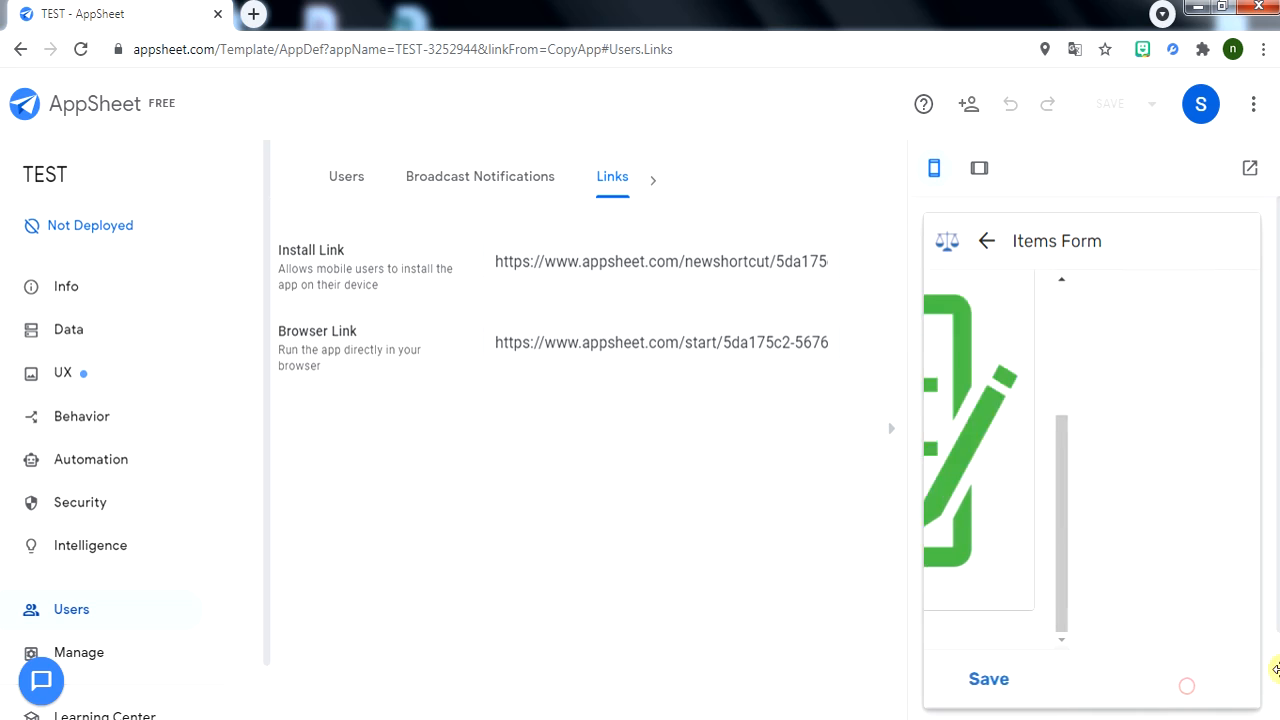
{"action": "scroll", "coordinate": [1125, 365], "scroll_direction": "down", "scroll_amount": 3}
{"action": "scroll", "coordinate": [1125, 365], "scroll_direction": "down", "scroll_amount": 5}
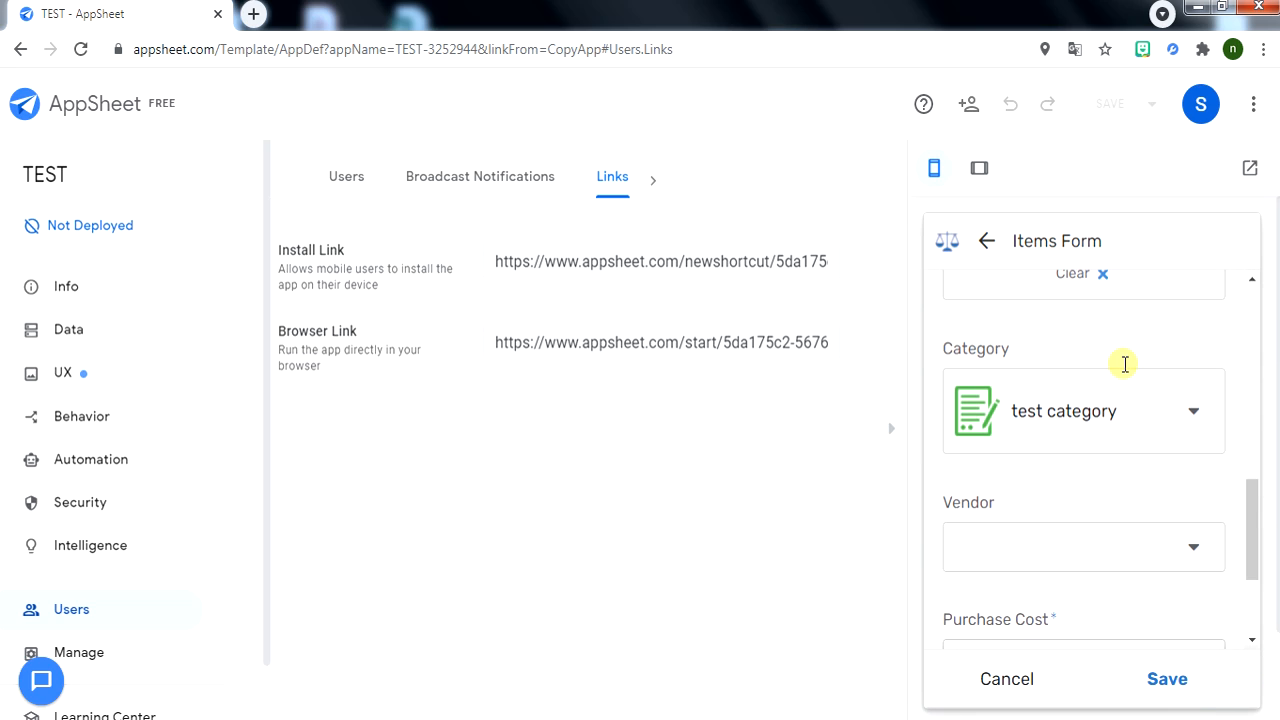
Start a new vendor named 'test vendor' with the 010.png person-and-gear logo.
{"action": "left_click", "coordinate": [1167, 355]}
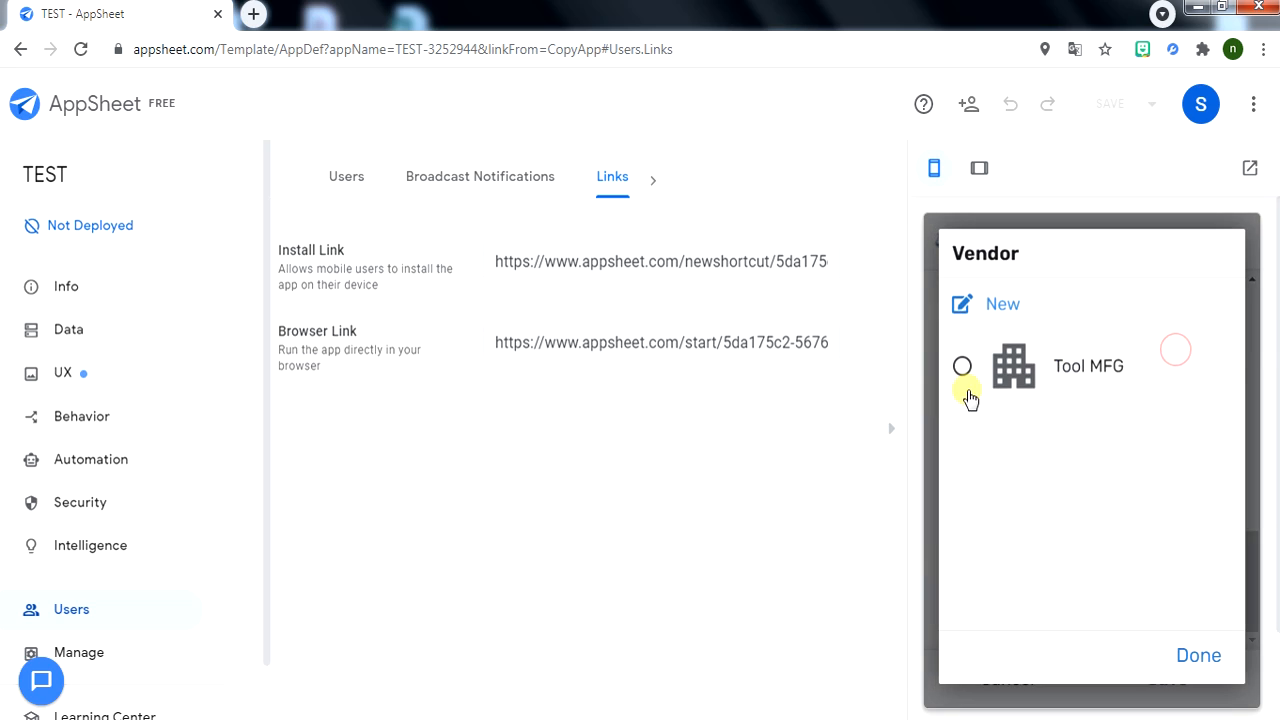
{"action": "left_click", "coordinate": [991, 309]}
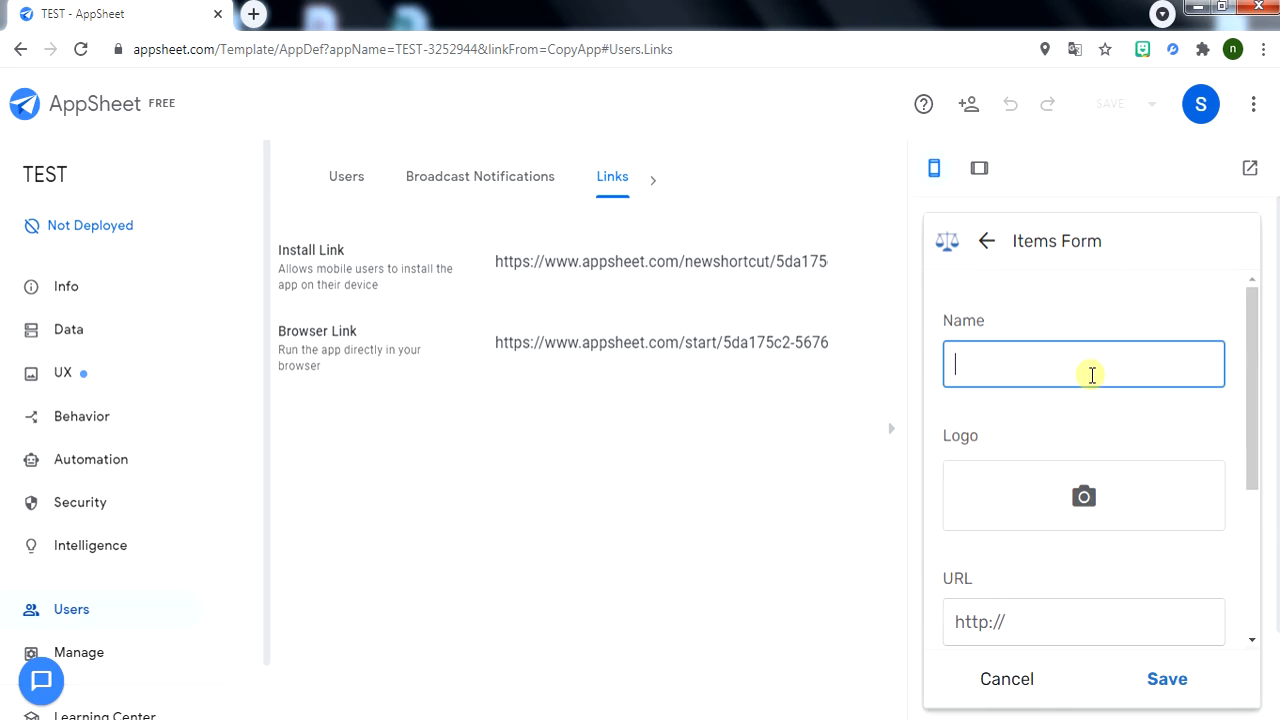
{"action": "type", "text": "test vendos"}
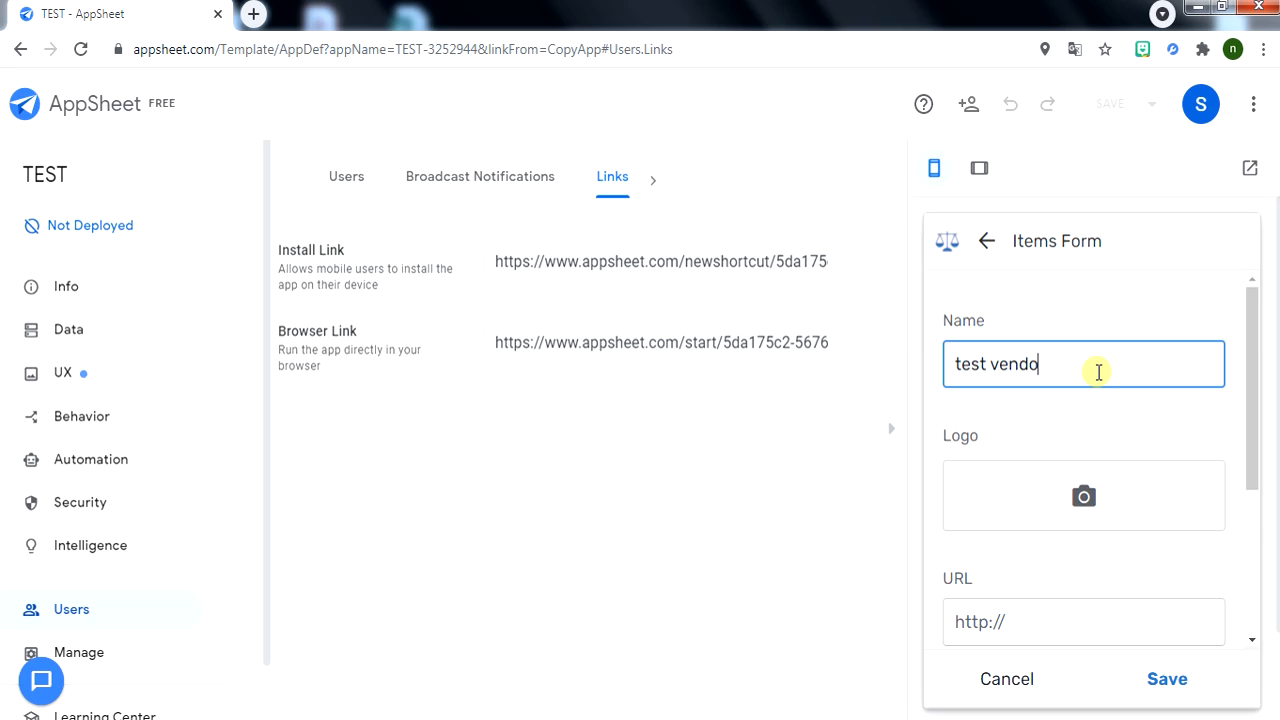
{"action": "key", "text": "BackSpace"}
{"action": "type", "text": "r"}
{"action": "left_click", "coordinate": [1087, 478]}
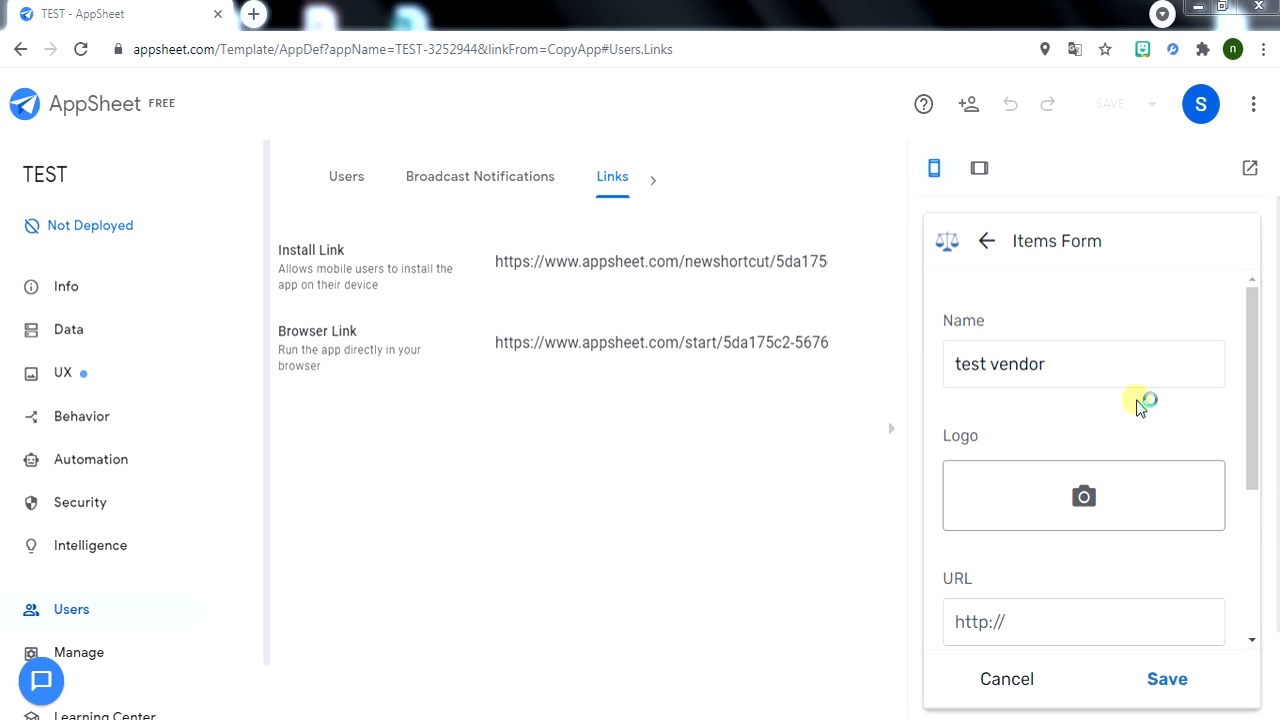
{"action": "left_click", "coordinate": [532, 155]}
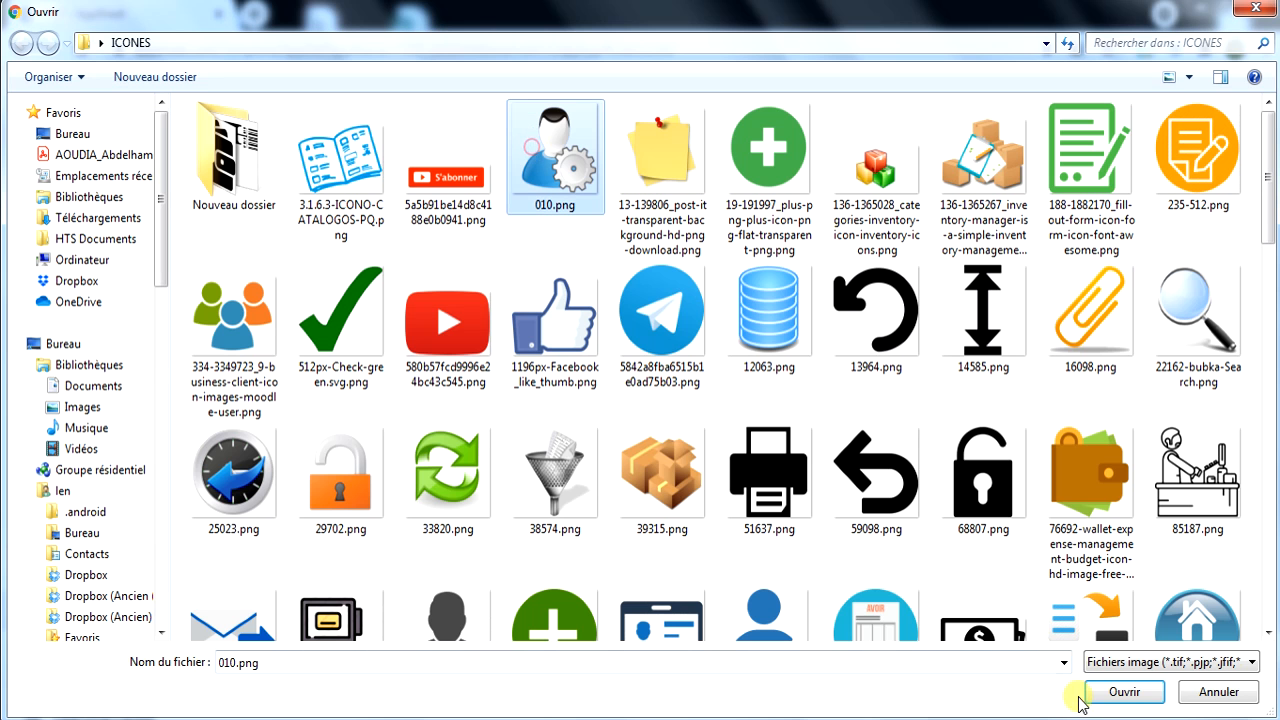
{"action": "left_click", "coordinate": [1146, 690]}
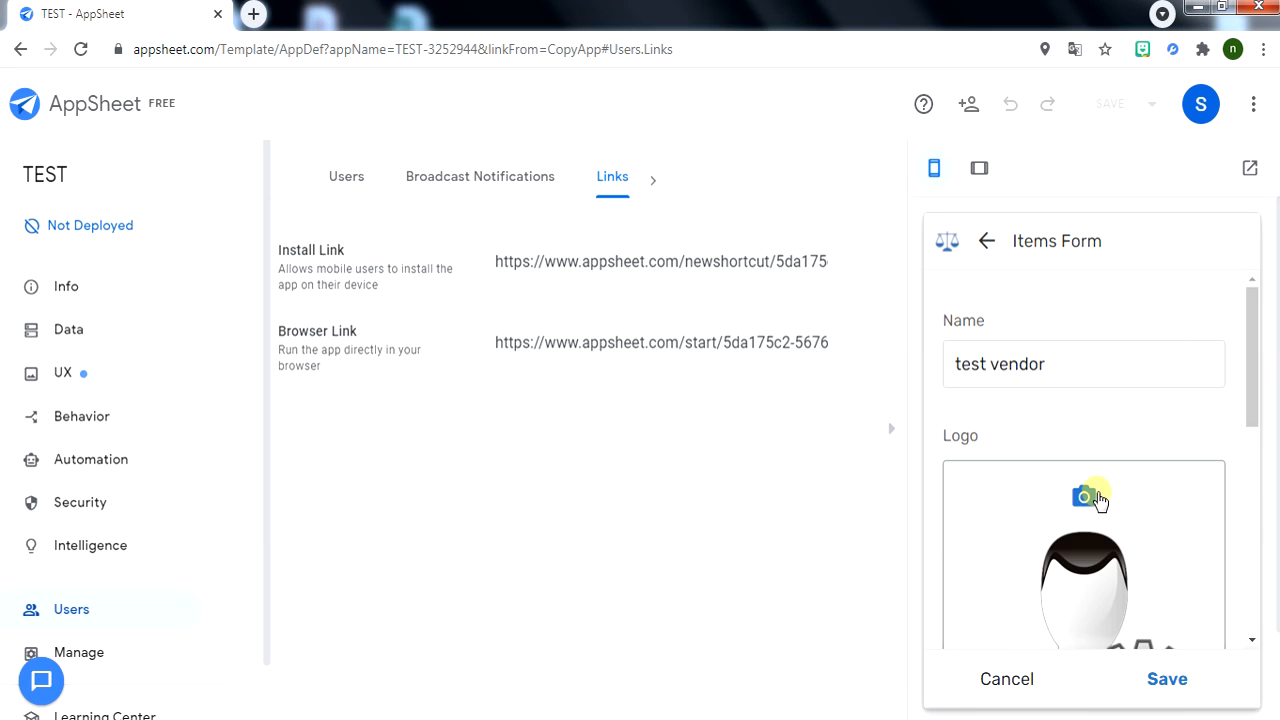
{"action": "scroll", "coordinate": [1100, 497], "scroll_direction": "down", "scroll_amount": 5}
Fill in the vendor's YouTube URL, phone number and suggested address, then save the vendor.
{"action": "left_click", "coordinate": [1023, 418]}
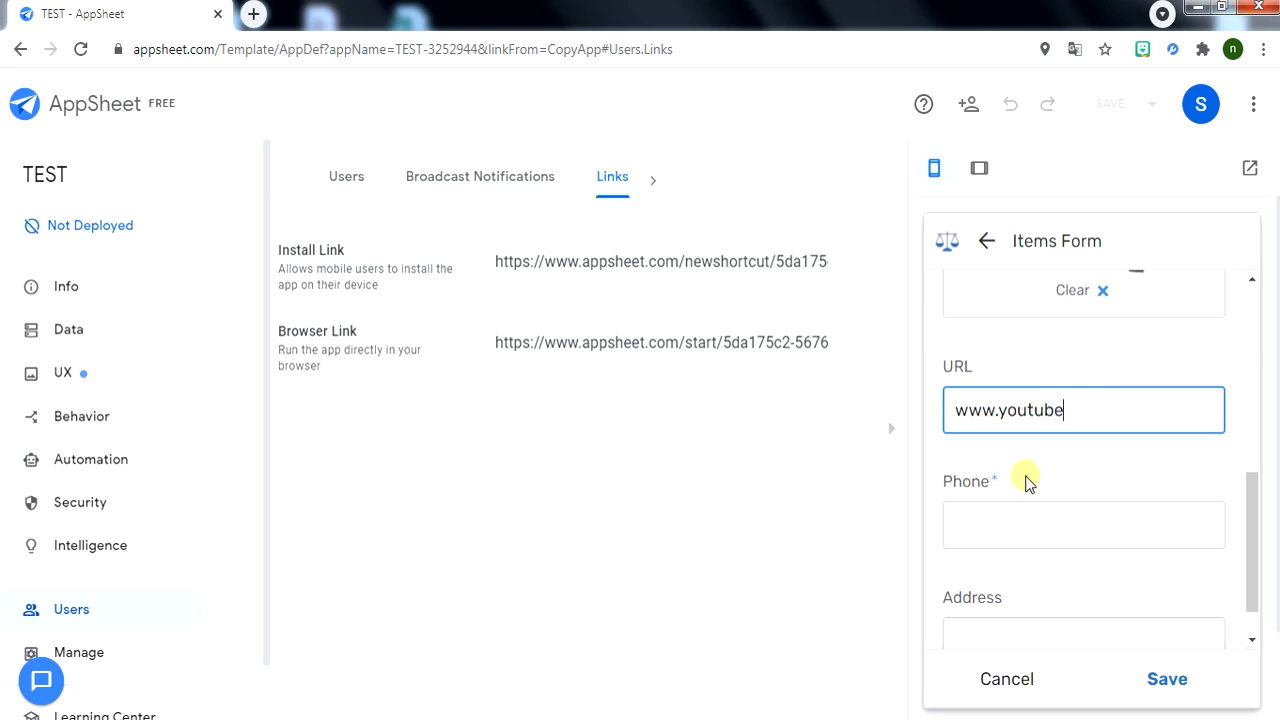
{"action": "left_click", "coordinate": [1042, 517]}
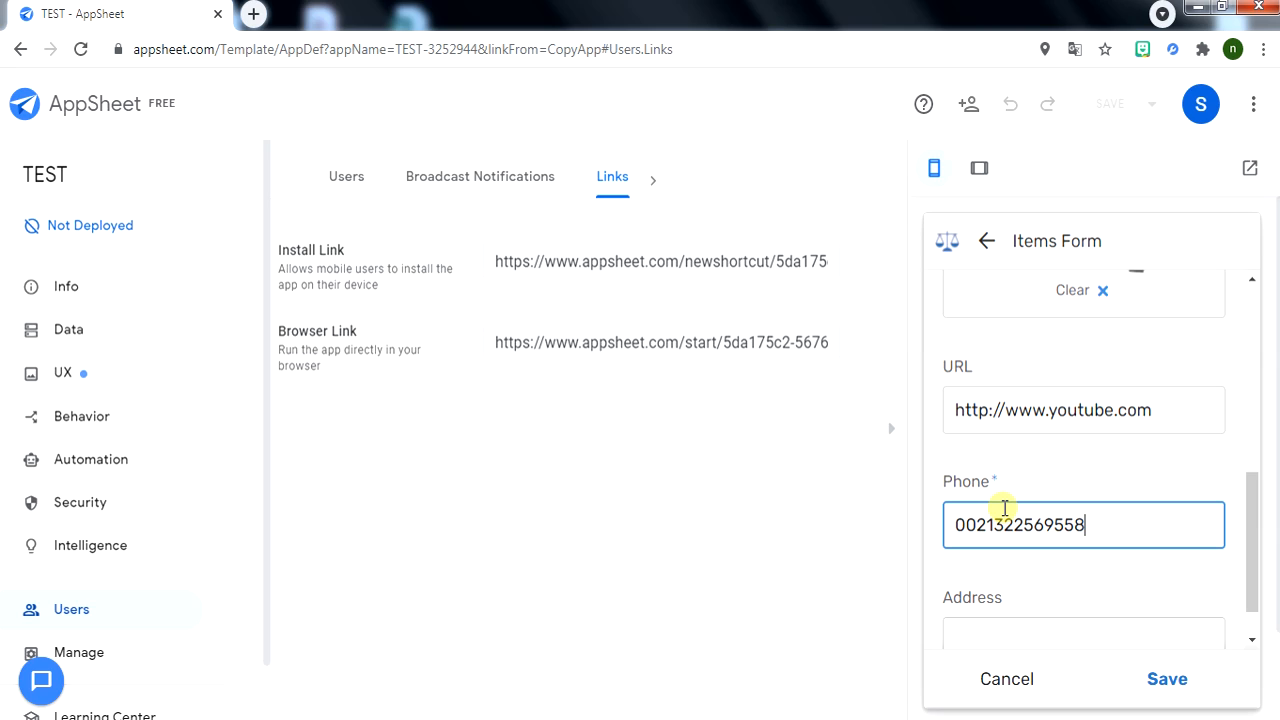
{"action": "scroll", "coordinate": [1229, 651], "scroll_direction": "down", "scroll_amount": 1}
{"action": "left_click", "coordinate": [999, 590]}
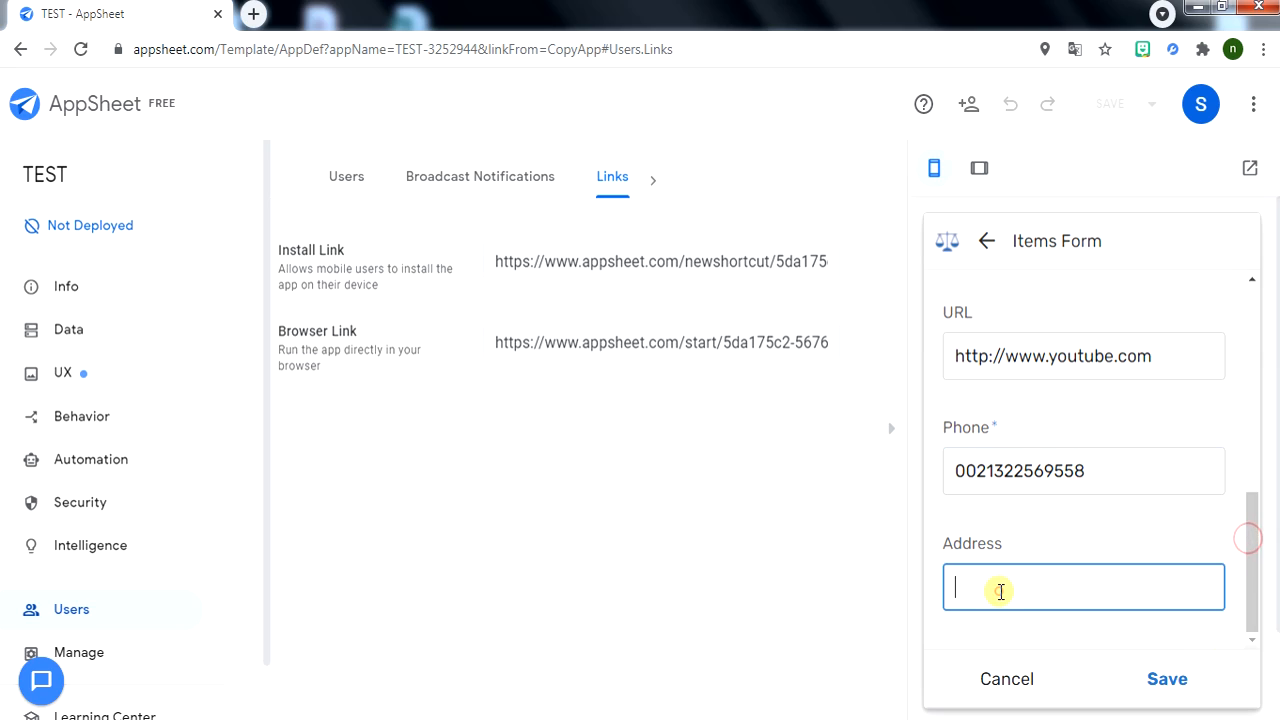
{"action": "type", "text": "alger, algerie"}
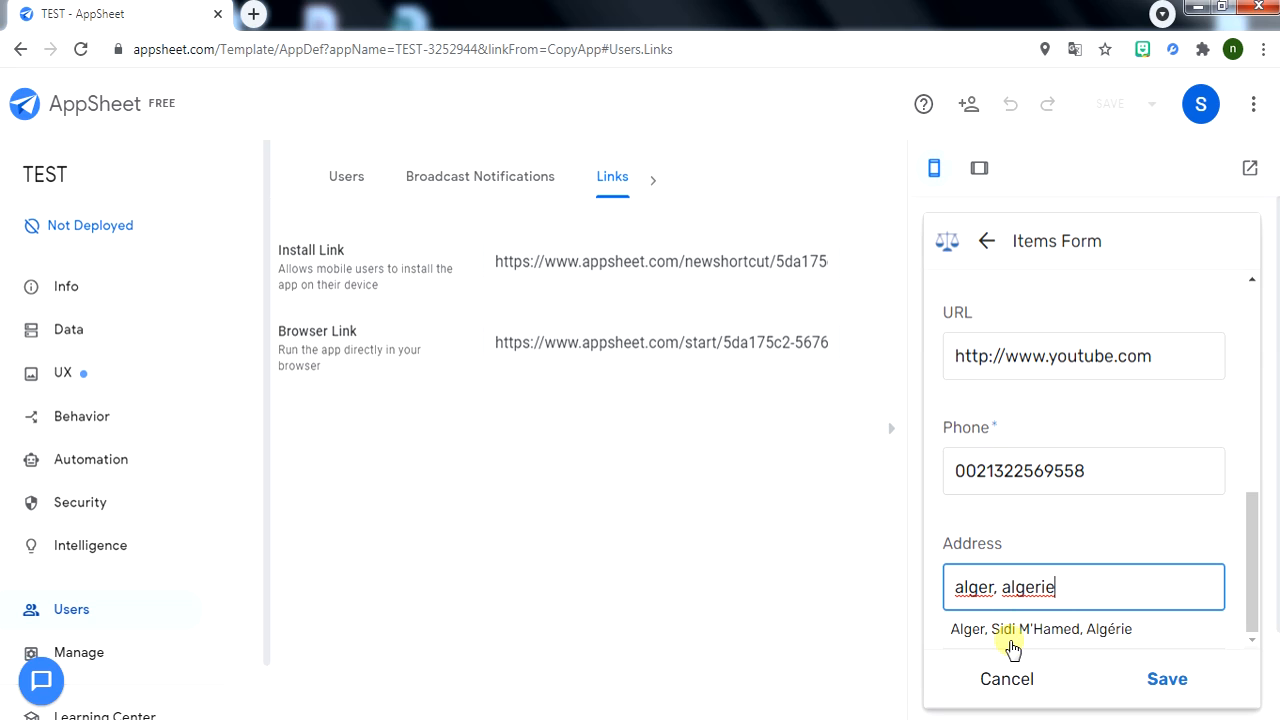
{"action": "left_click", "coordinate": [1013, 630]}
{"action": "scroll", "coordinate": [1249, 557], "scroll_direction": "down", "scroll_amount": 3}
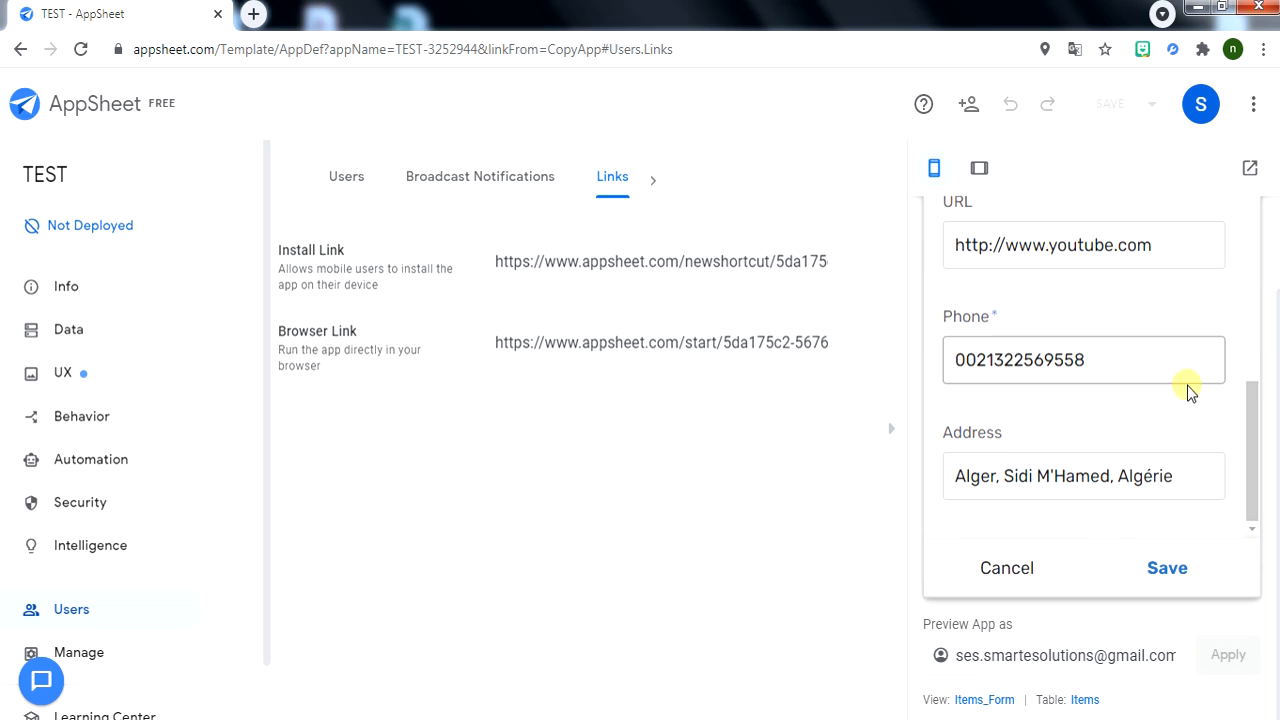
{"action": "scroll", "coordinate": [1057, 329], "scroll_direction": "up", "scroll_amount": 5}
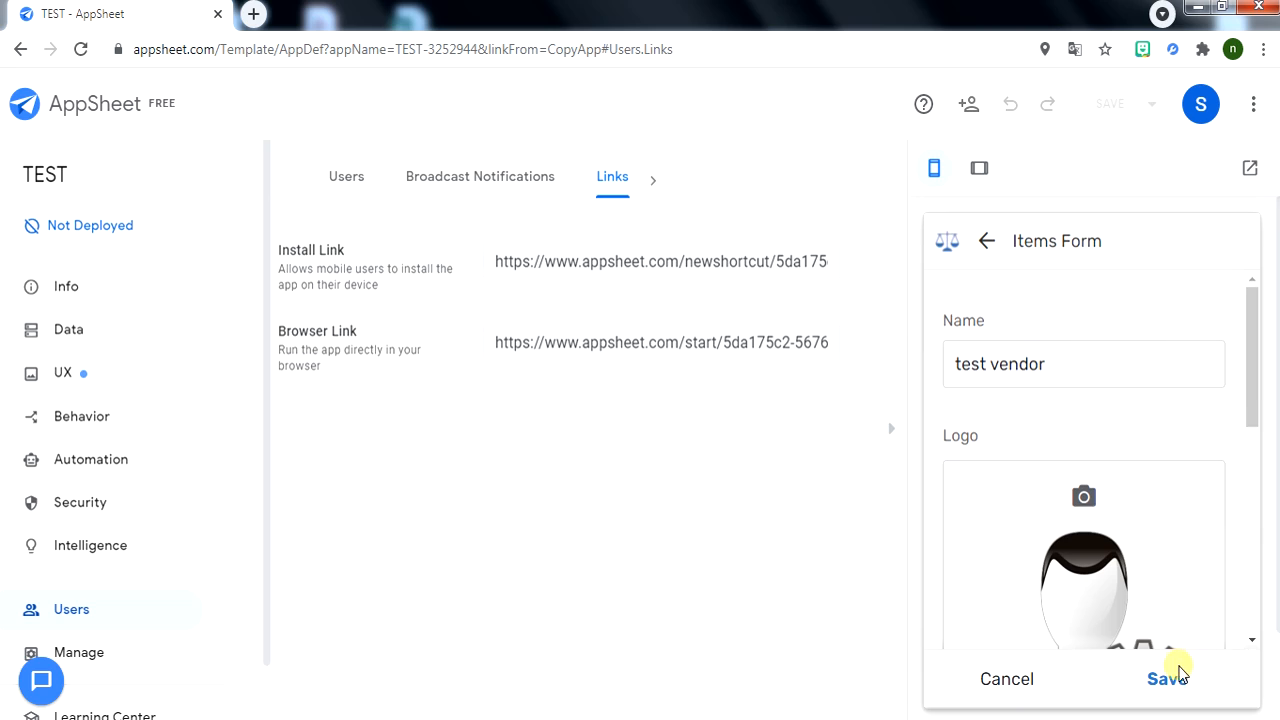
{"action": "left_click", "coordinate": [1170, 675]}
Set test Item's purchase cost to 15 and sale price to 19,5, then save it.
{"action": "scroll", "coordinate": [1040, 490], "scroll_direction": "down", "scroll_amount": 2}
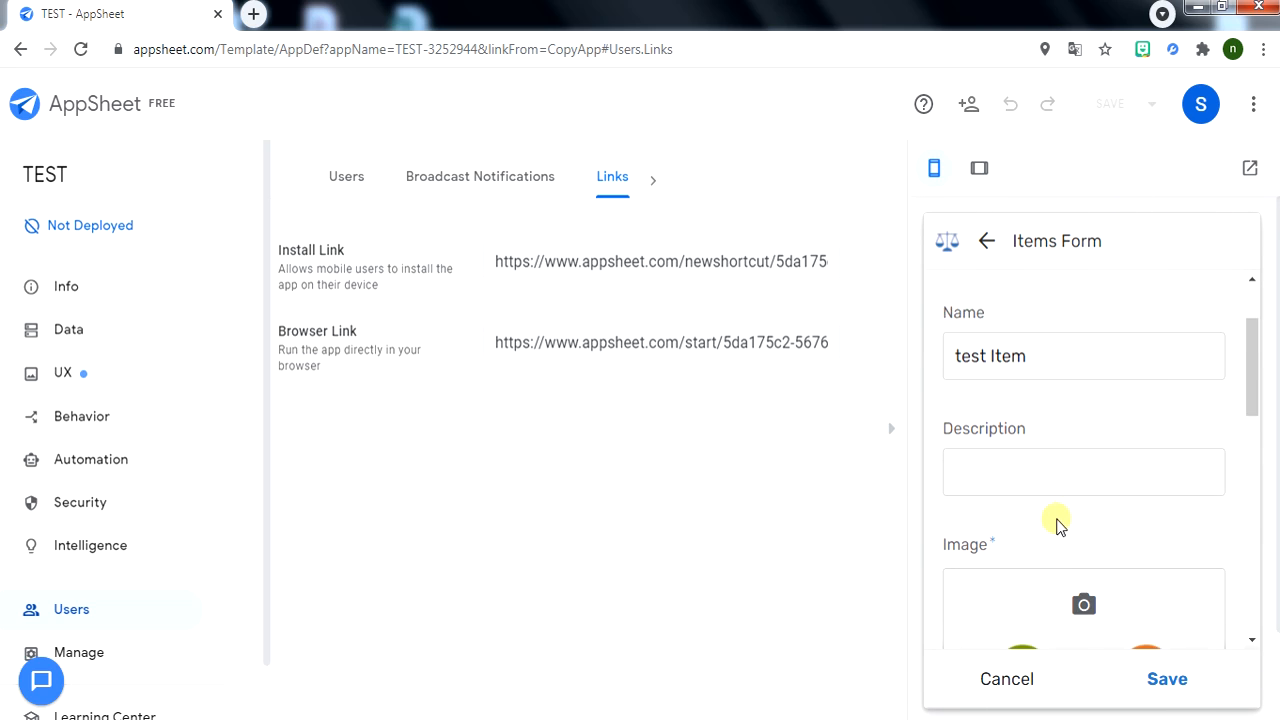
{"action": "scroll", "coordinate": [1066, 460], "scroll_direction": "down", "scroll_amount": 5}
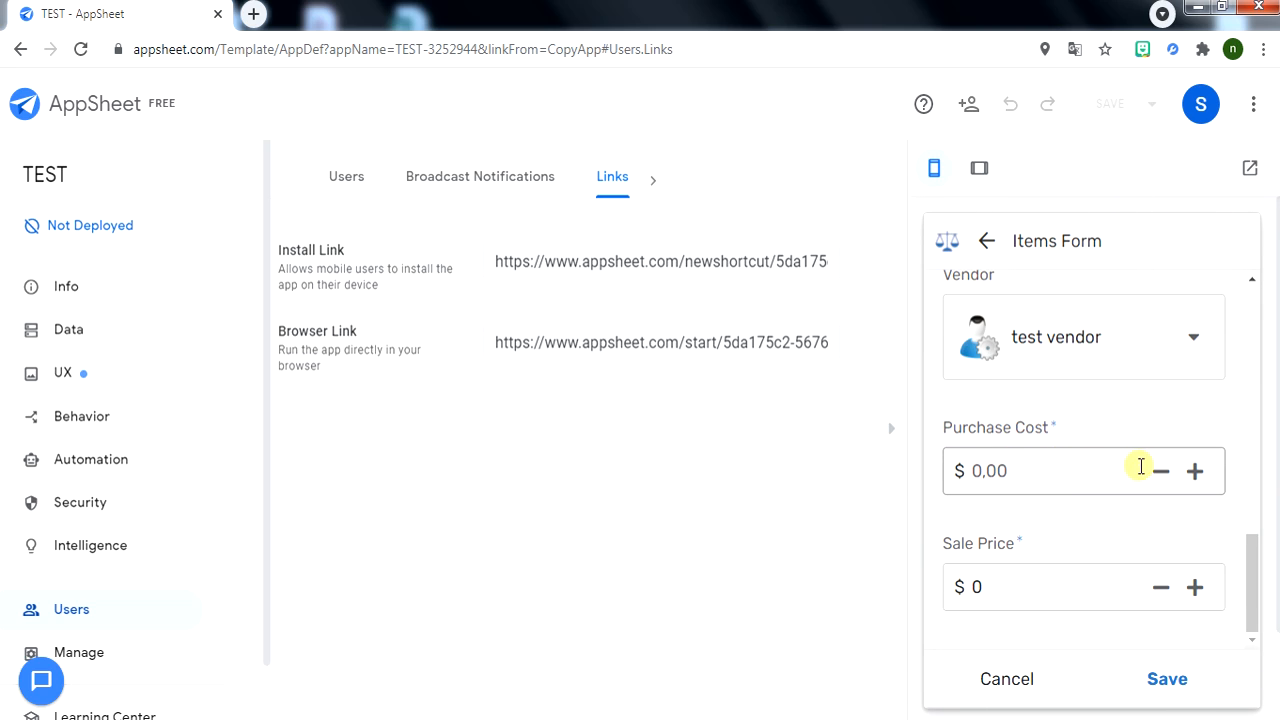
{"action": "left_click", "coordinate": [1039, 471]}
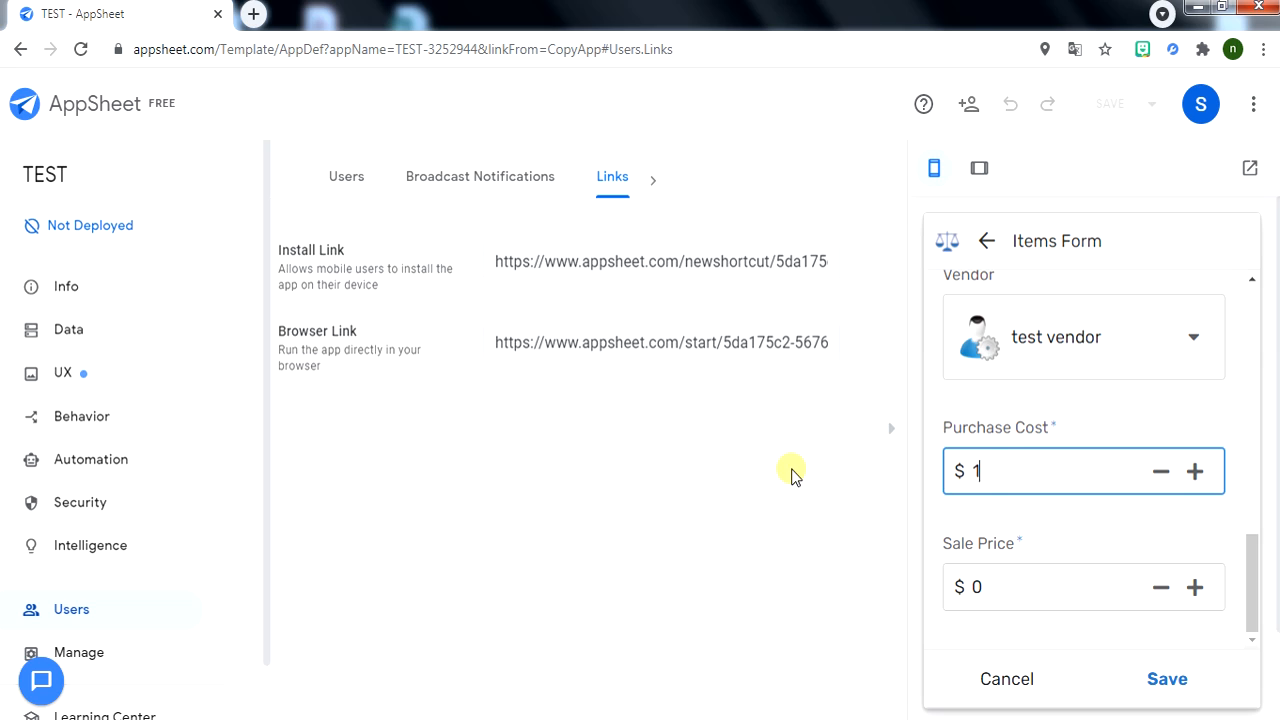
{"action": "left_click", "coordinate": [972, 587]}
{"action": "type", "text": "19,5"}
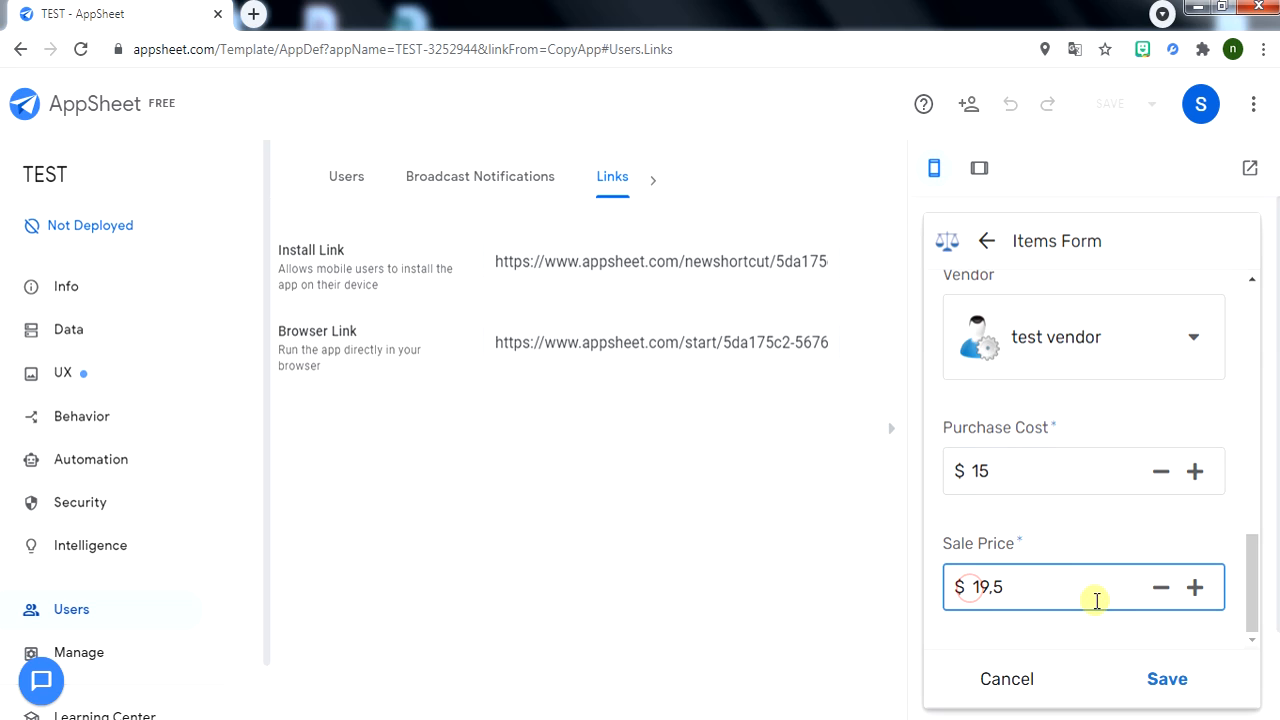
{"action": "scroll", "coordinate": [1049, 597], "scroll_direction": "down", "scroll_amount": 1}
{"action": "left_click", "coordinate": [1178, 578]}
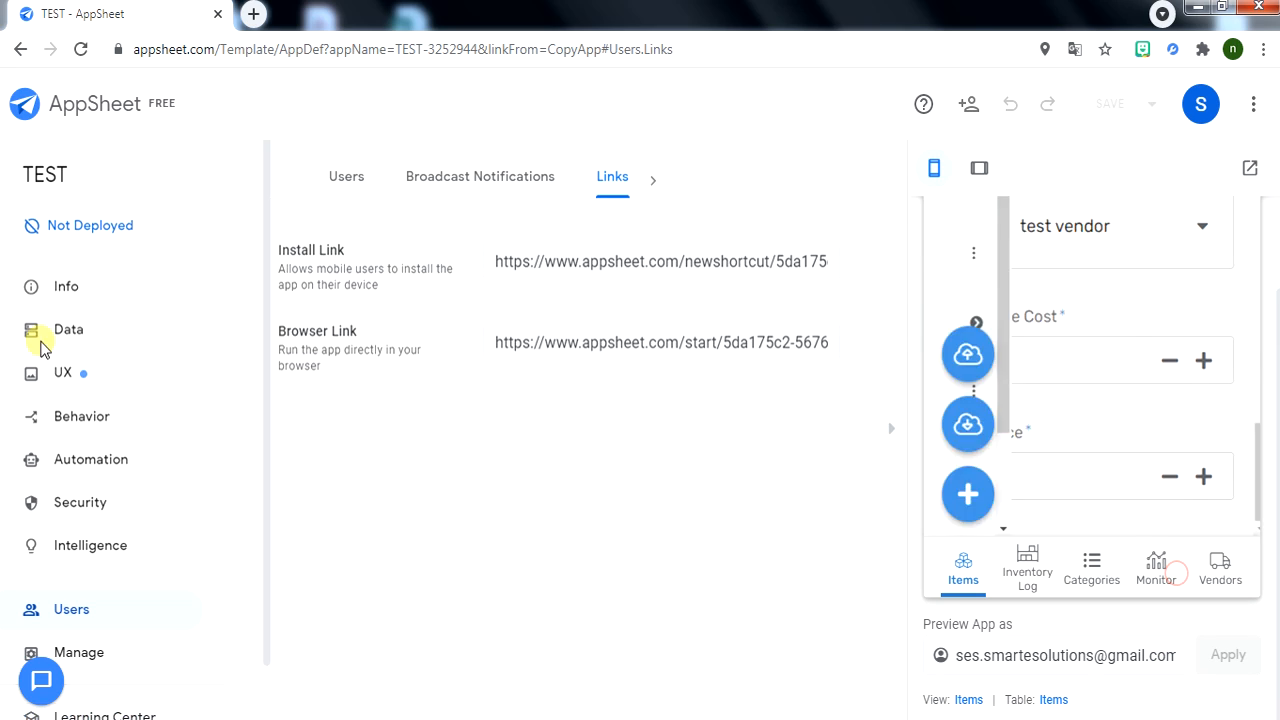
Sync the AppSheet app's changes to the data source.
{"action": "scroll", "coordinate": [1030, 498], "scroll_direction": "up", "scroll_amount": 1}
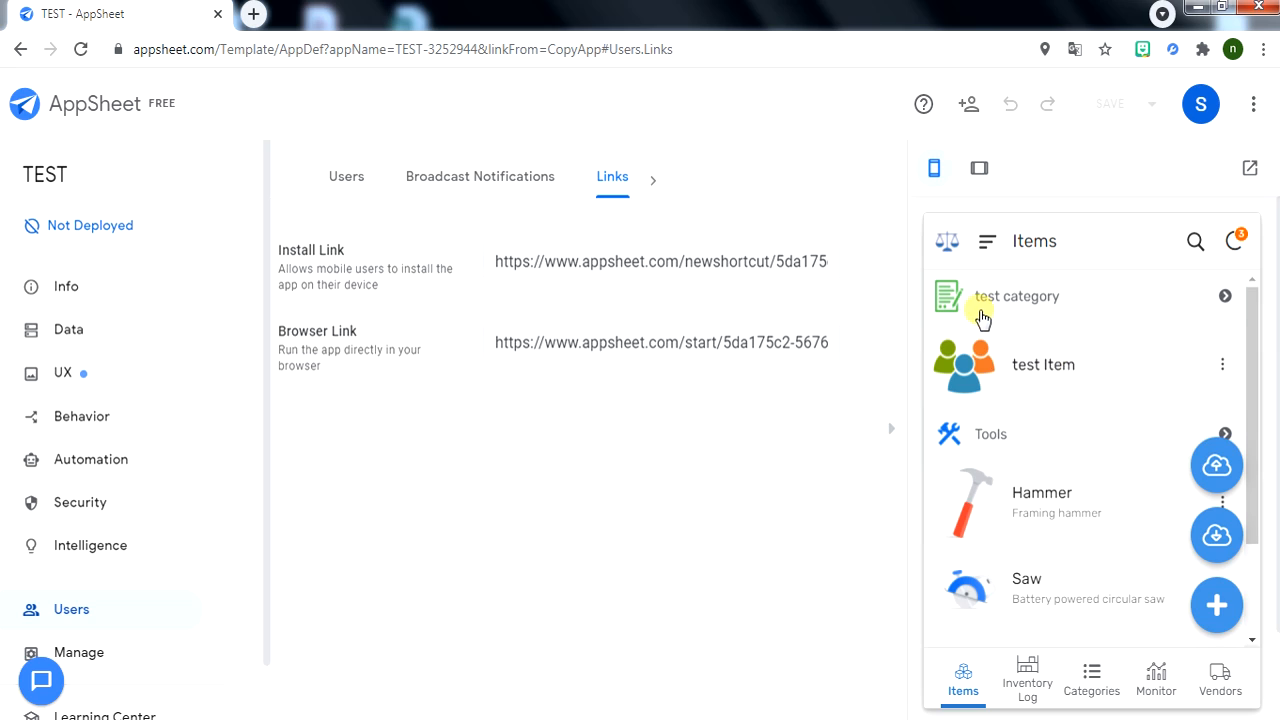
{"action": "scroll", "coordinate": [1100, 330], "scroll_direction": "down", "scroll_amount": 2}
{"action": "scroll", "coordinate": [1165, 360], "scroll_direction": "up", "scroll_amount": 1}
{"action": "scroll", "coordinate": [1163, 376], "scroll_direction": "up", "scroll_amount": 1}
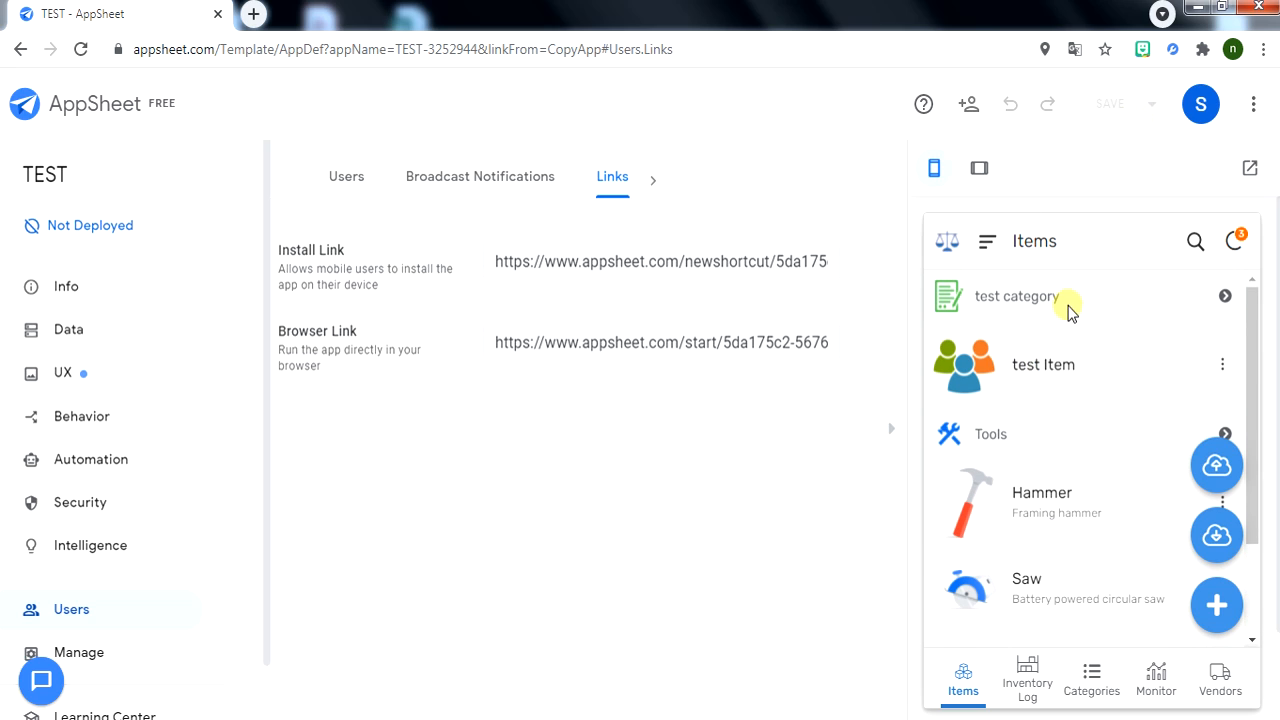
{"action": "left_click", "coordinate": [1240, 242]}
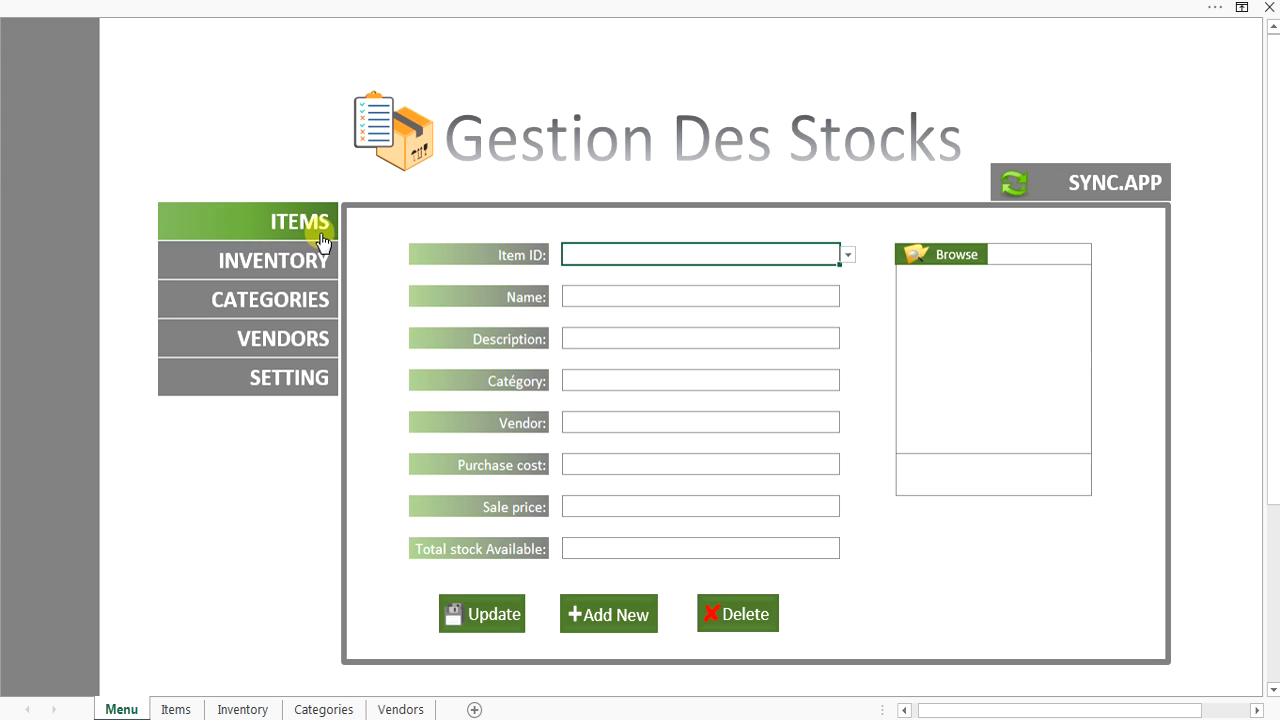
Cycle through the Inventory, Categories, Vendors and Setting forms, ending on the empty Items form.
{"action": "left_click", "coordinate": [226, 256]}
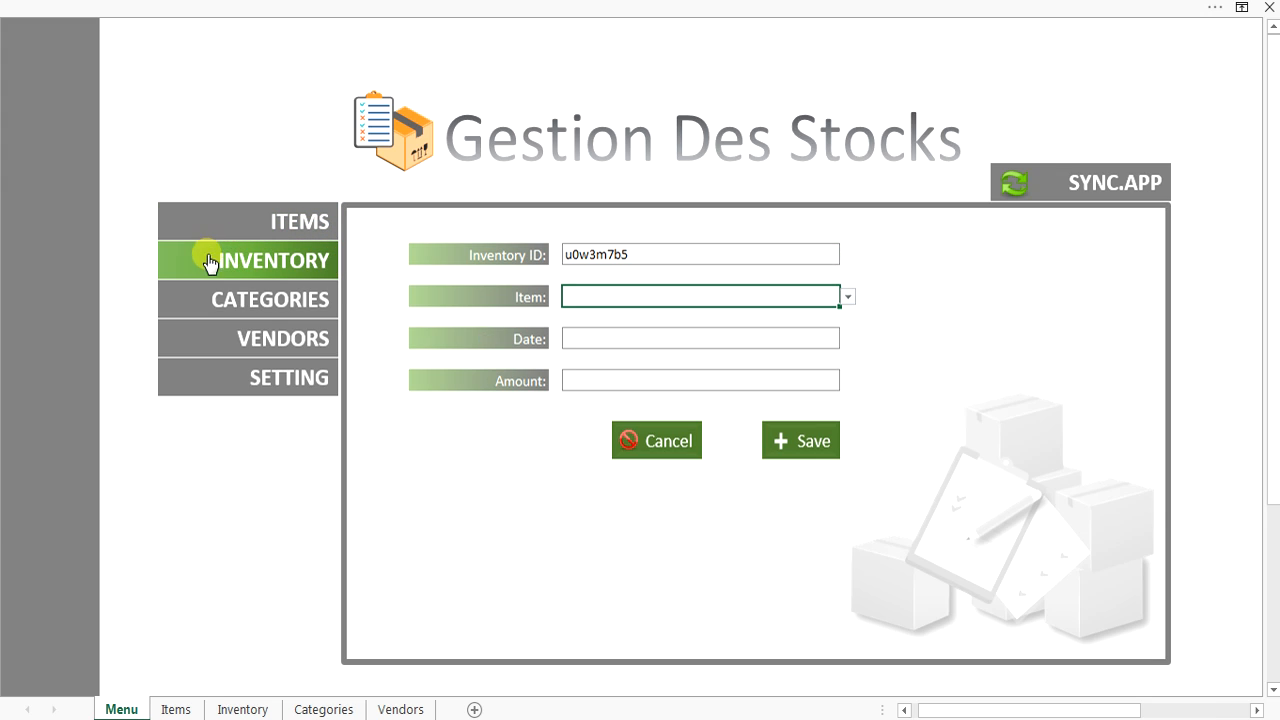
{"action": "left_click", "coordinate": [255, 300]}
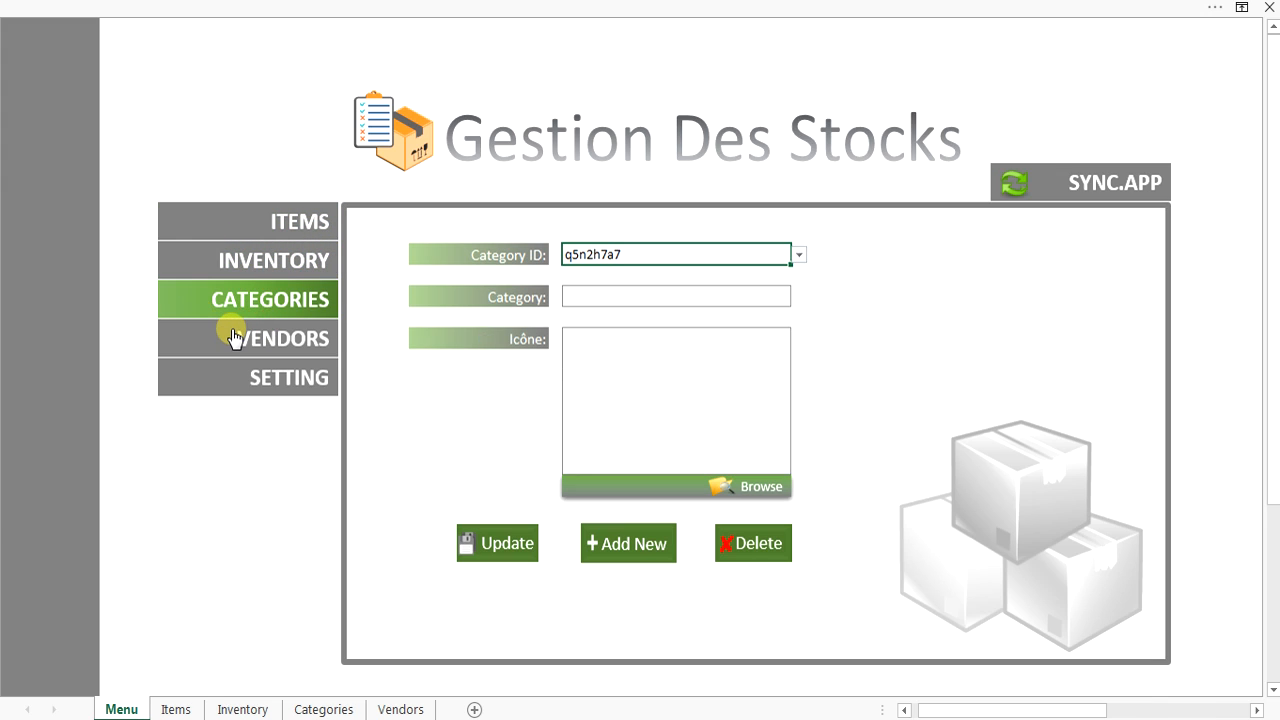
{"action": "left_click", "coordinate": [232, 335]}
{"action": "left_click", "coordinate": [295, 375]}
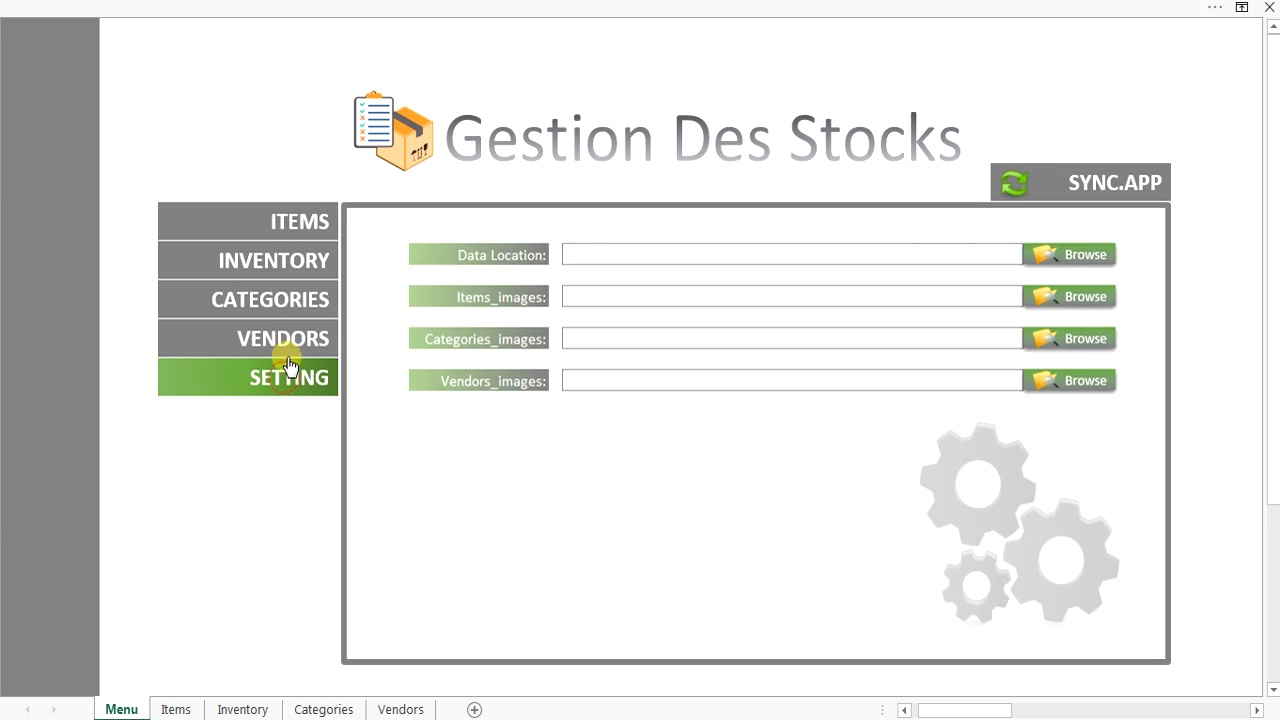
{"action": "left_click", "coordinate": [286, 221]}
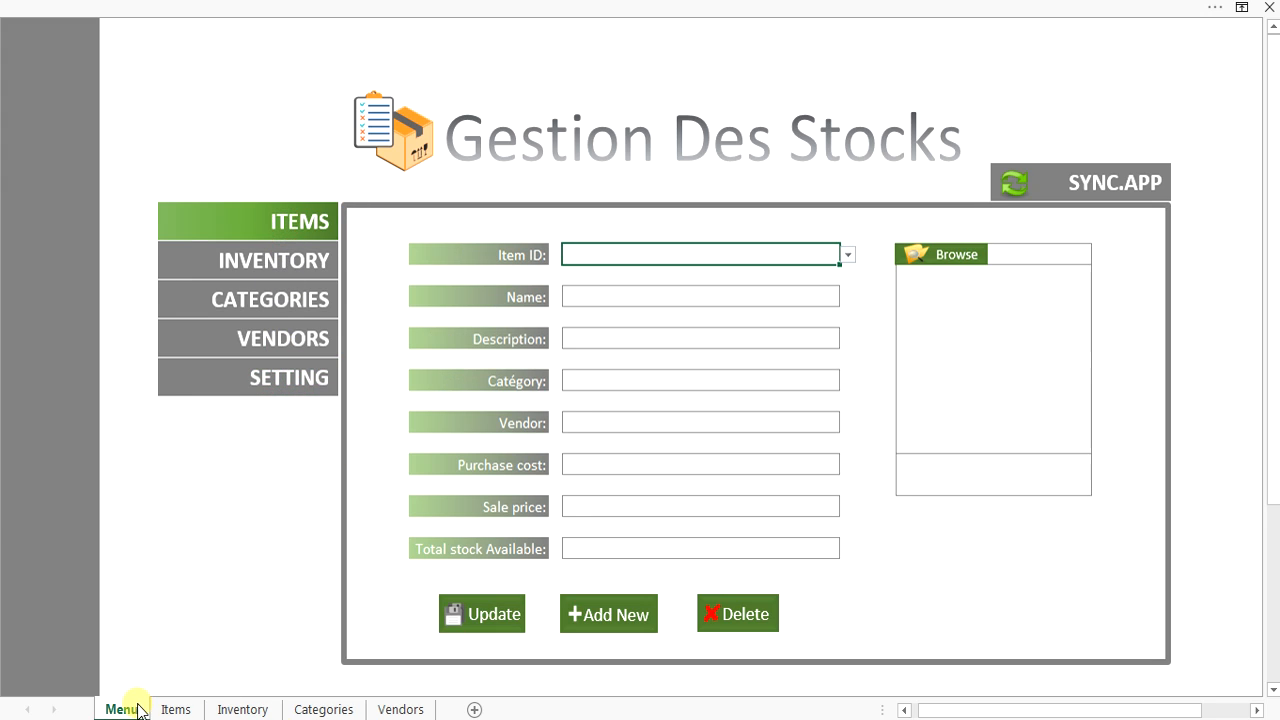
Look over the empty Items, Inventory, Categories and Vendors sheets.
{"action": "left_click", "coordinate": [172, 709]}
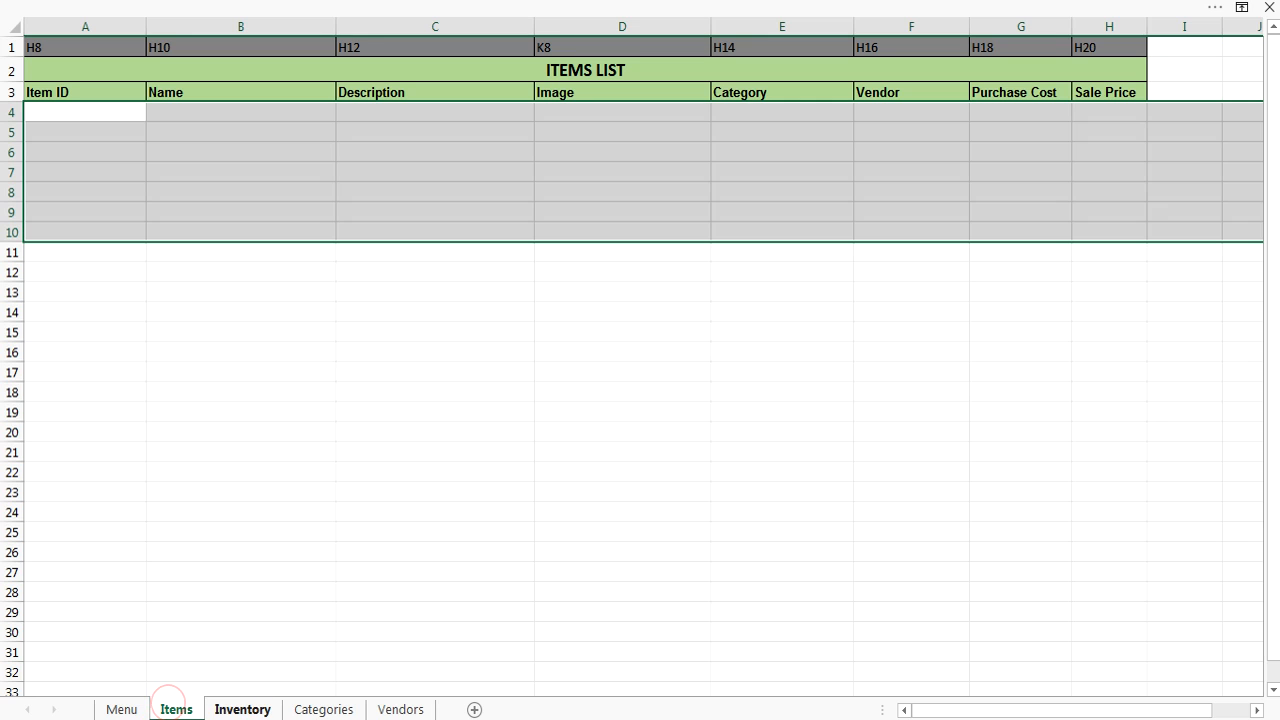
{"action": "left_click", "coordinate": [324, 468]}
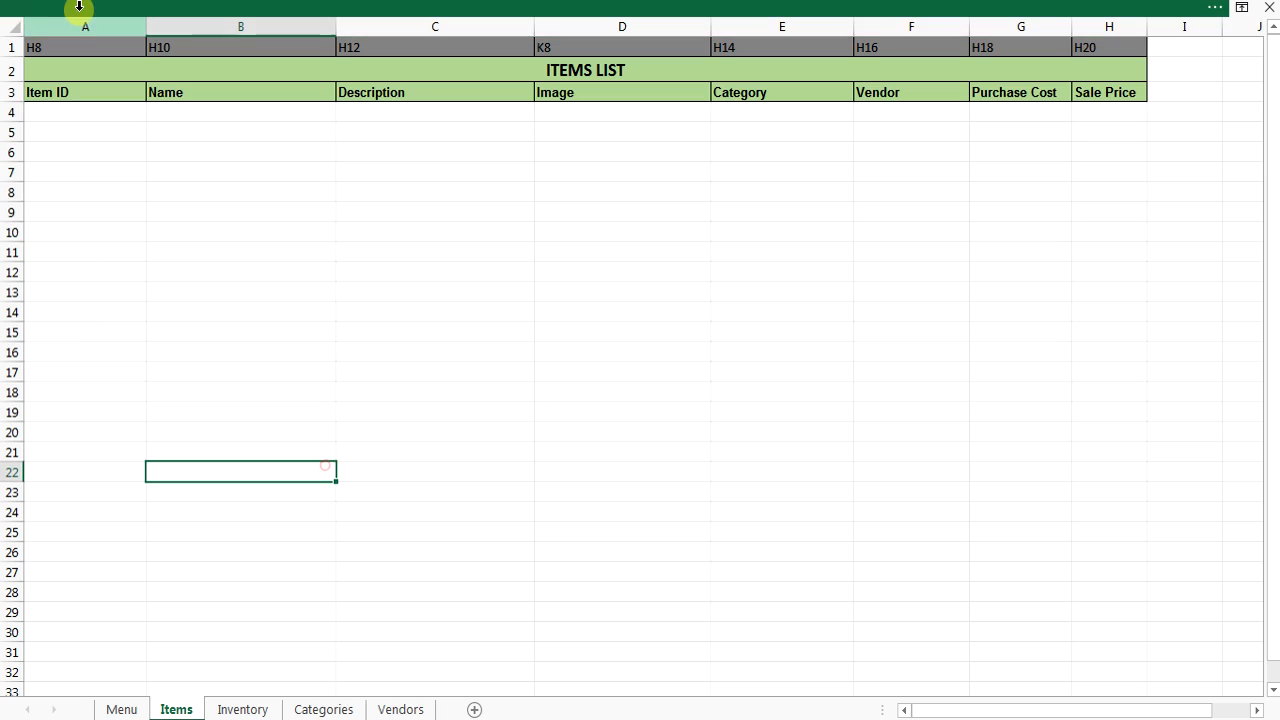
{"action": "left_click", "coordinate": [252, 710]}
{"action": "left_click", "coordinate": [323, 468]}
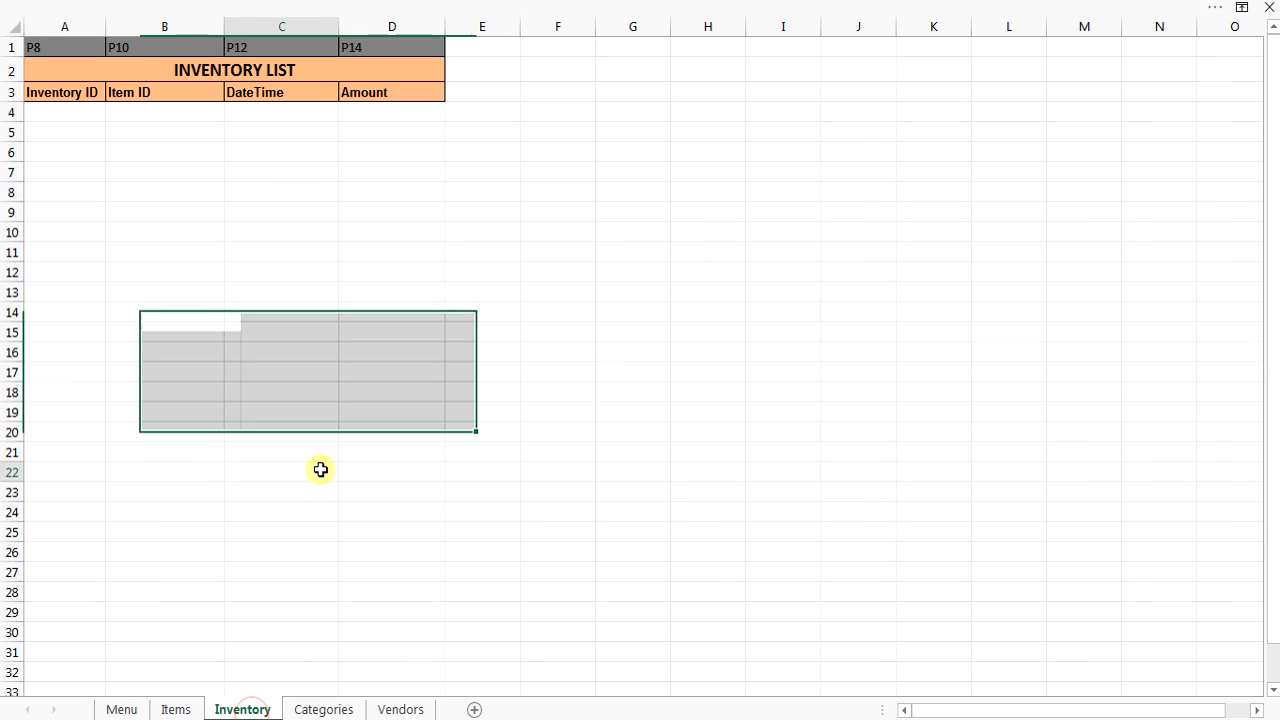
{"action": "left_click", "coordinate": [361, 713]}
{"action": "left_click", "coordinate": [389, 580]}
{"action": "left_click", "coordinate": [418, 713]}
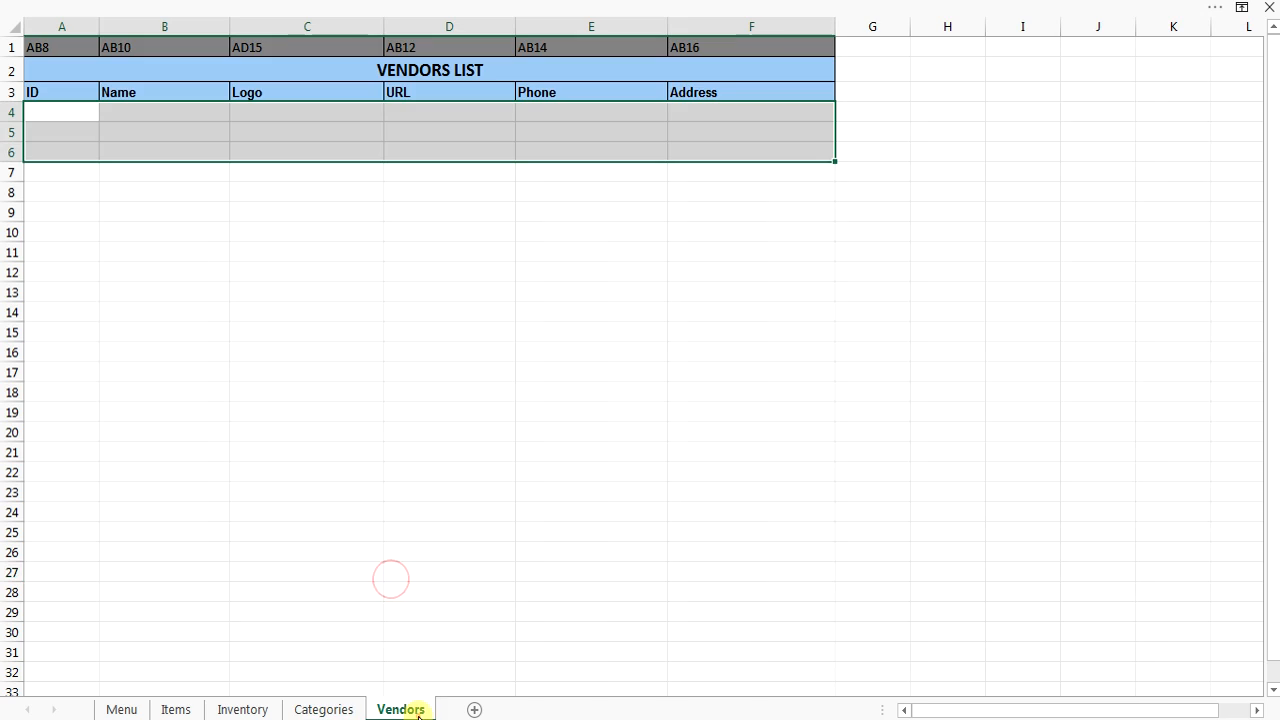
Return to the Menu sheet and show the Inventory, then the Categories entry form.
{"action": "left_click", "coordinate": [182, 710]}
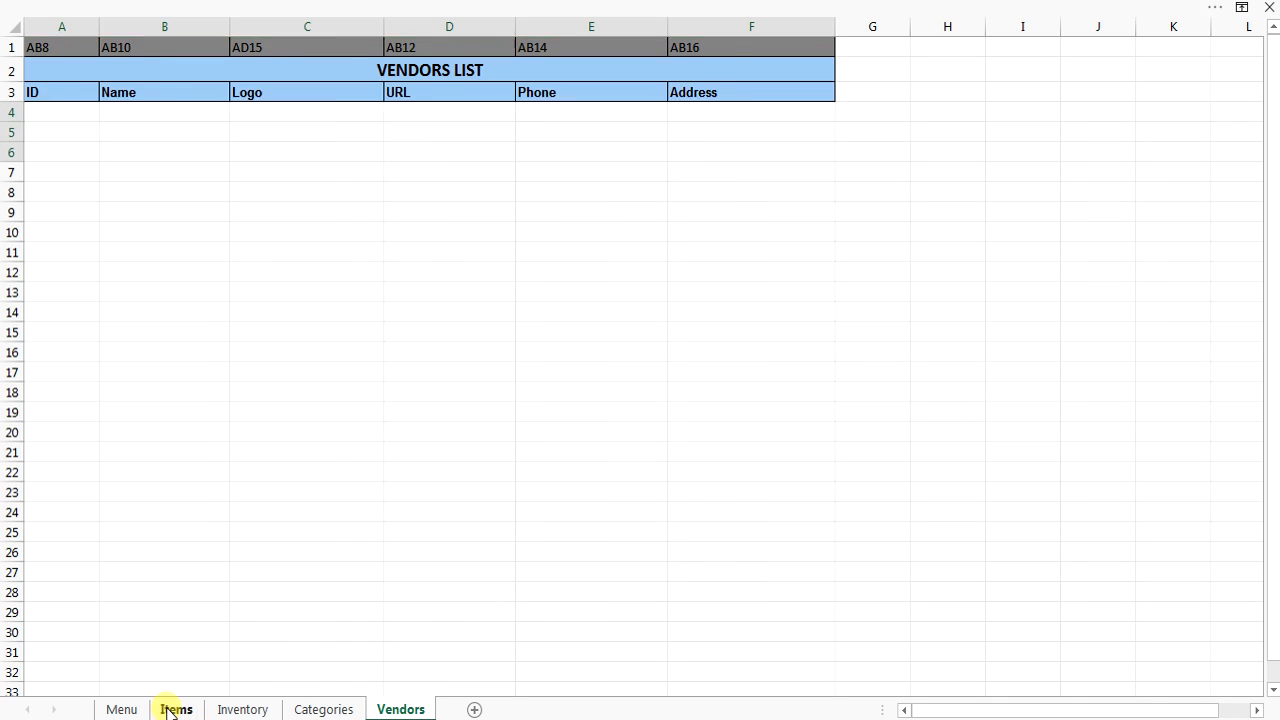
{"action": "left_click", "coordinate": [121, 709]}
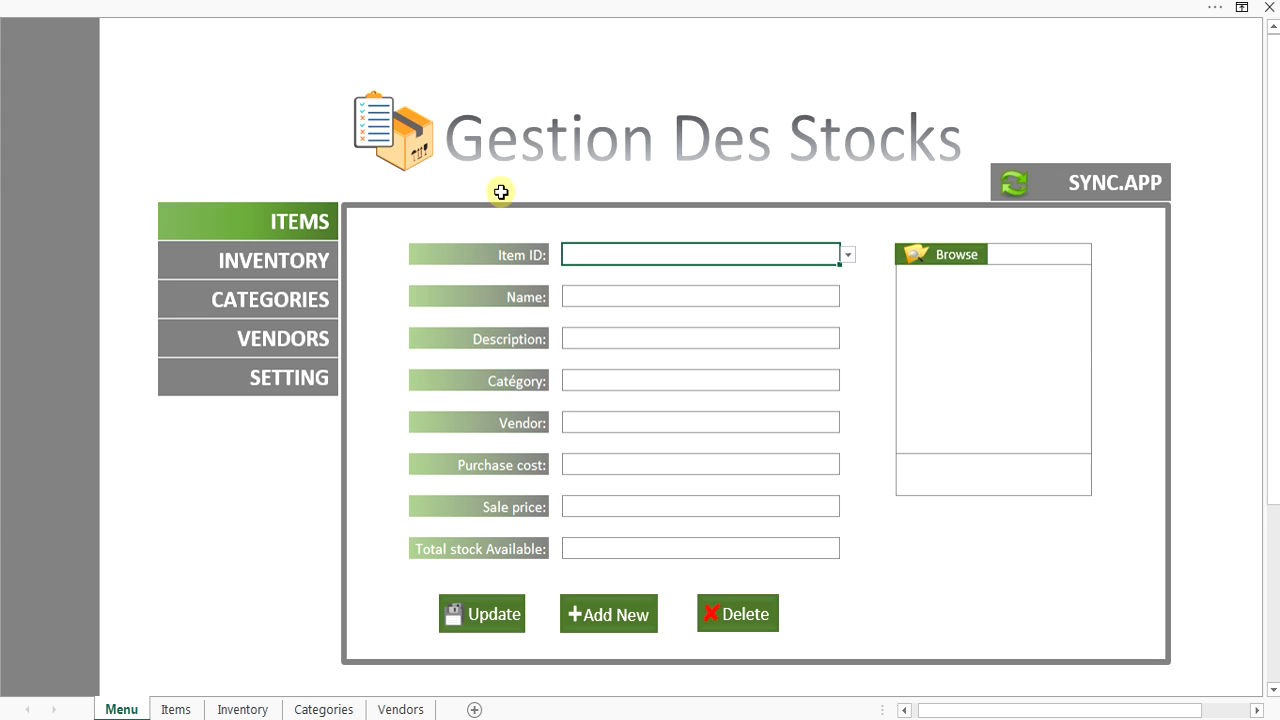
{"action": "left_click", "coordinate": [274, 260]}
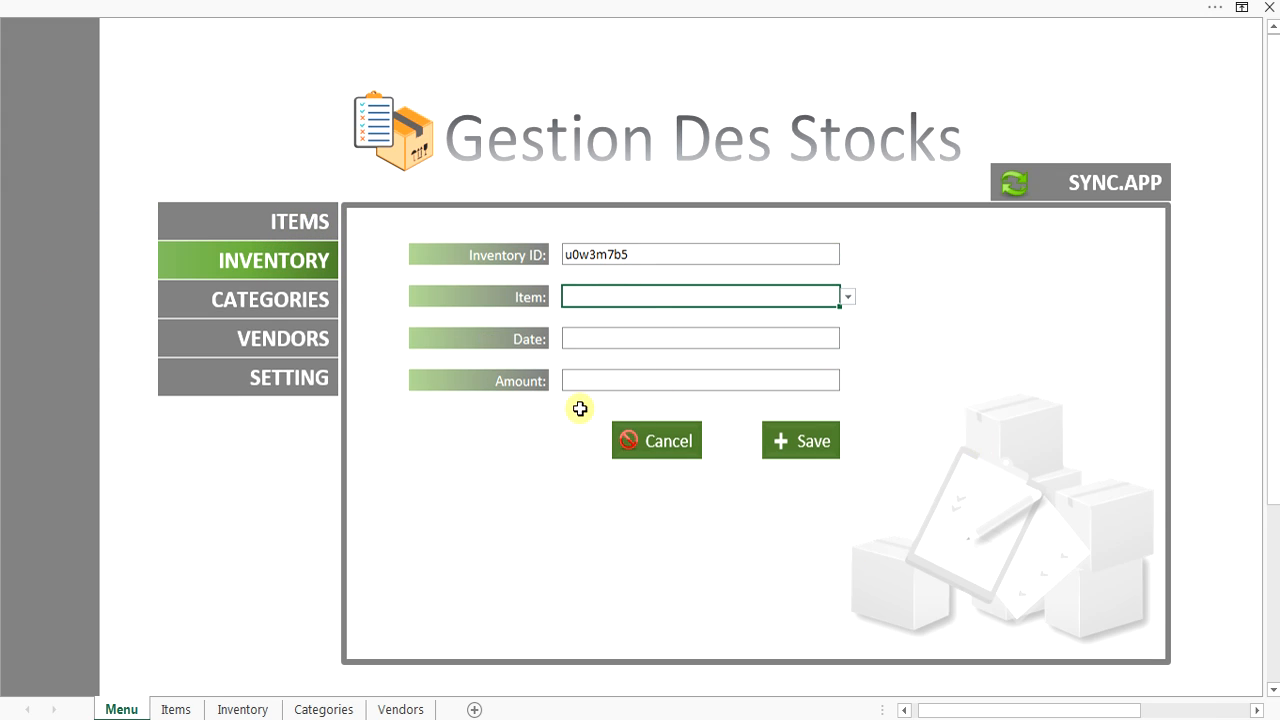
{"action": "left_click", "coordinate": [265, 306]}
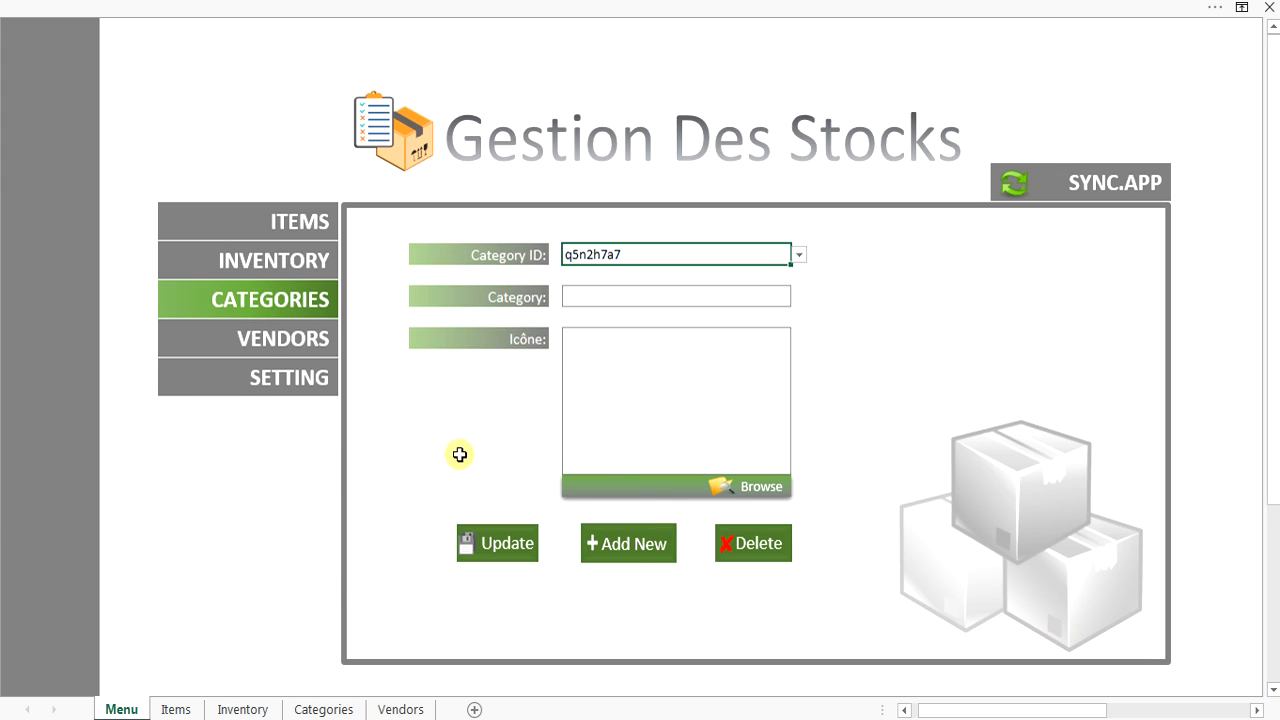
Show the Vendors form, then the Settings form with data location and image folder paths.
{"action": "left_click", "coordinate": [294, 336]}
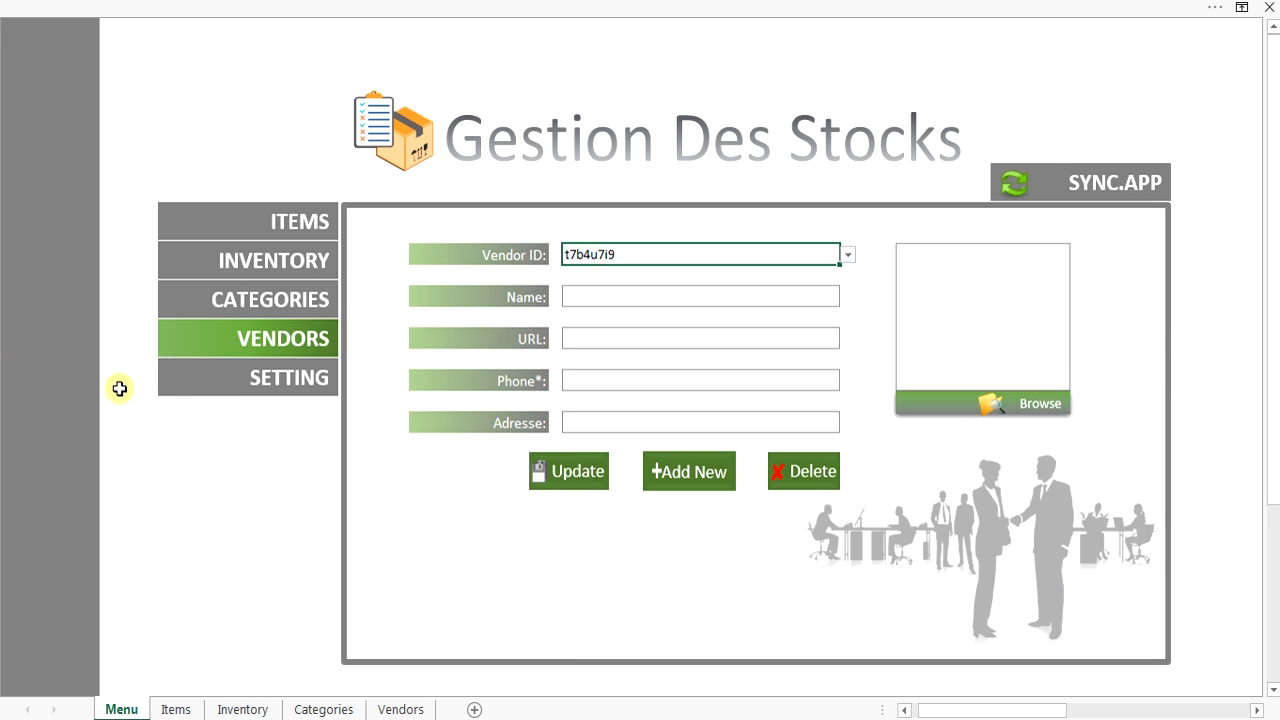
{"action": "left_click", "coordinate": [283, 401]}
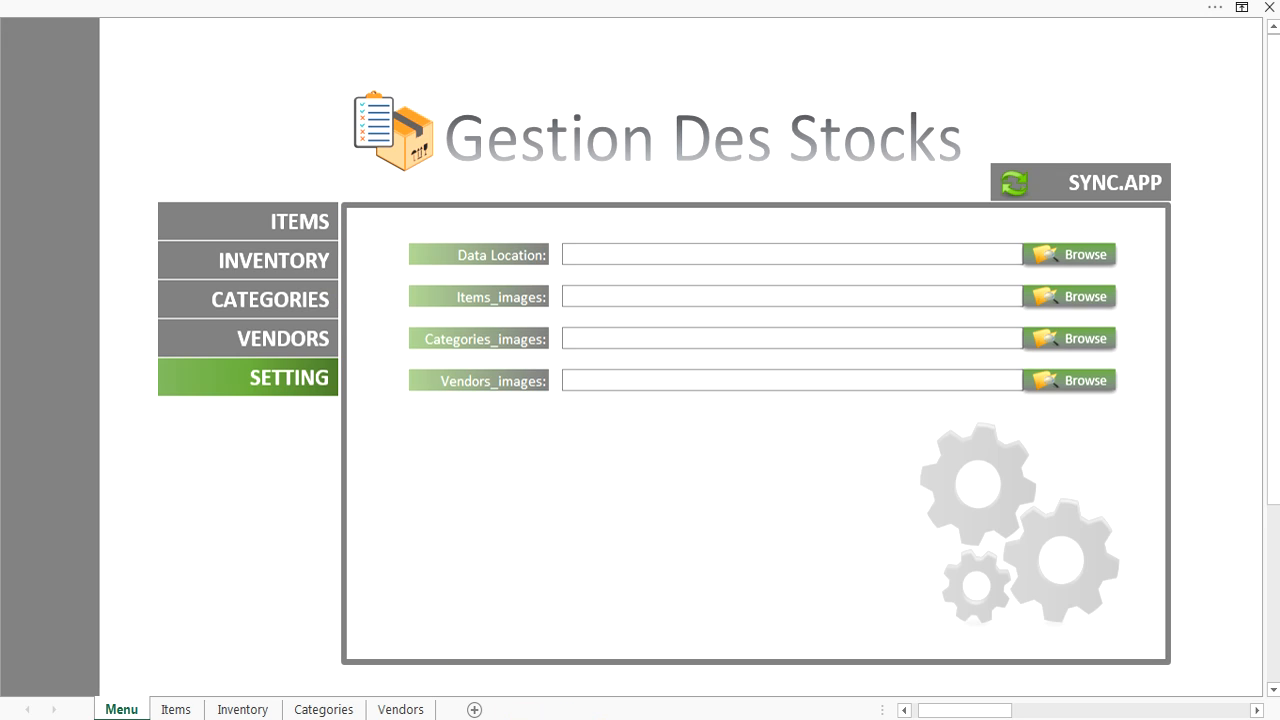
Browse Dropbox > appsheet > data > TEST-3252944 in File Explorer and open Items.xlsx.
{"action": "mouse_move", "coordinate": [608, 718]}
{"action": "key", "text": "alt+Tab"}
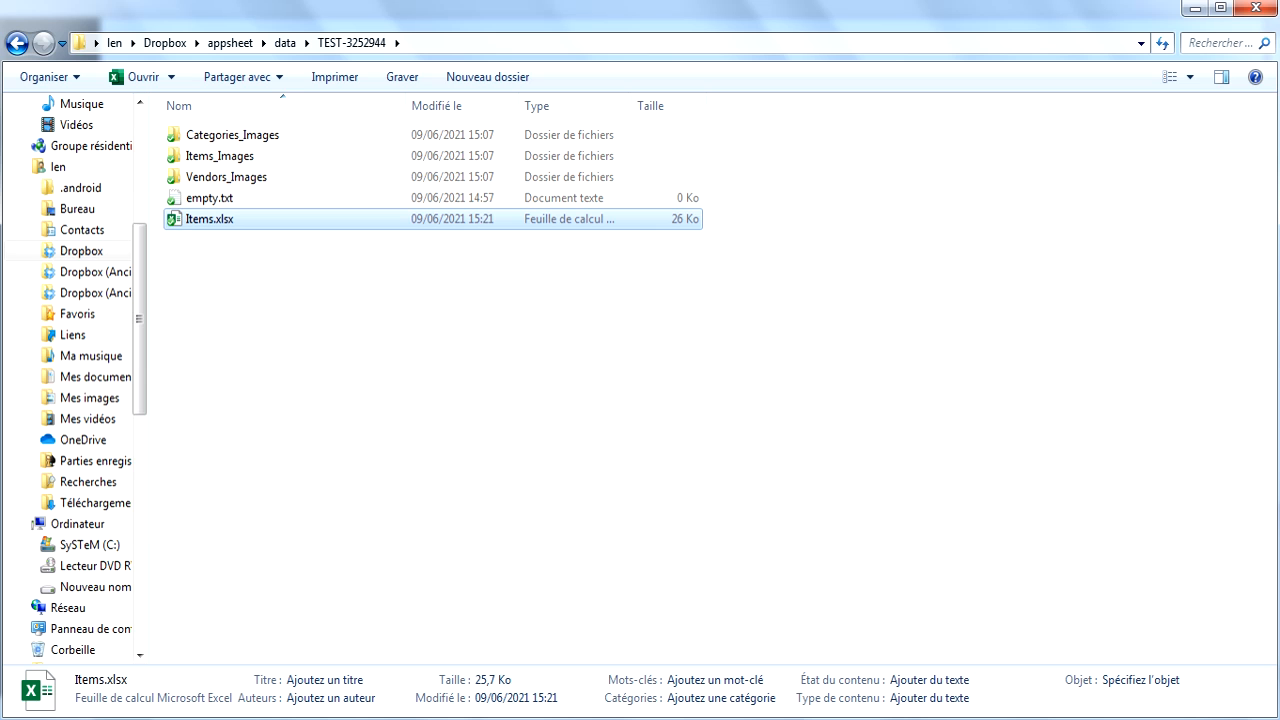
{"action": "left_click", "coordinate": [72, 251]}
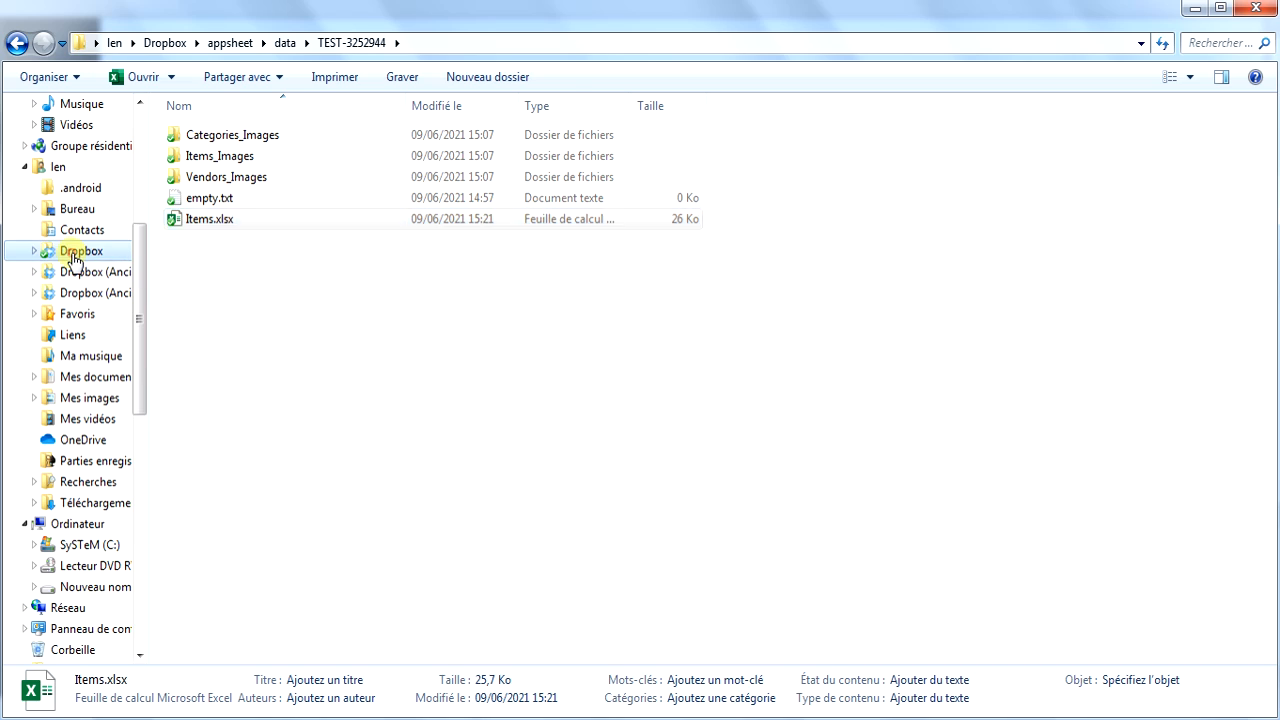
{"action": "double_click", "coordinate": [208, 137]}
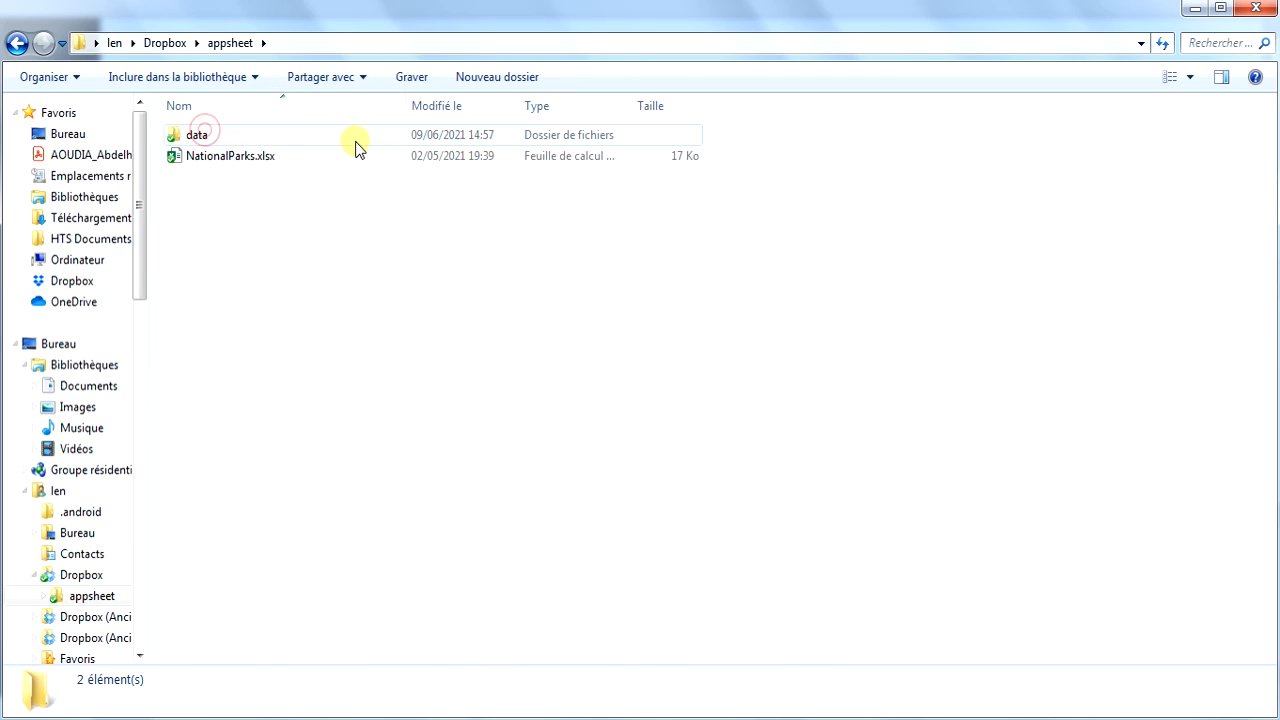
{"action": "double_click", "coordinate": [215, 135]}
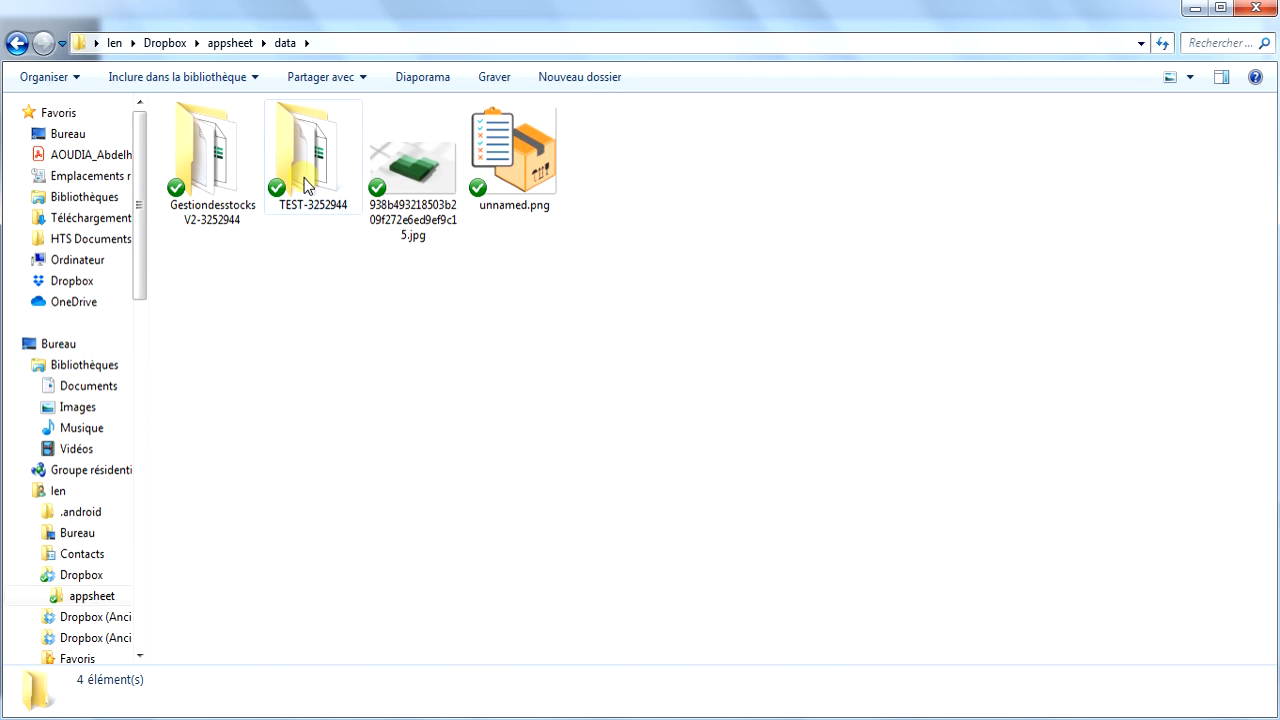
{"action": "double_click", "coordinate": [317, 160]}
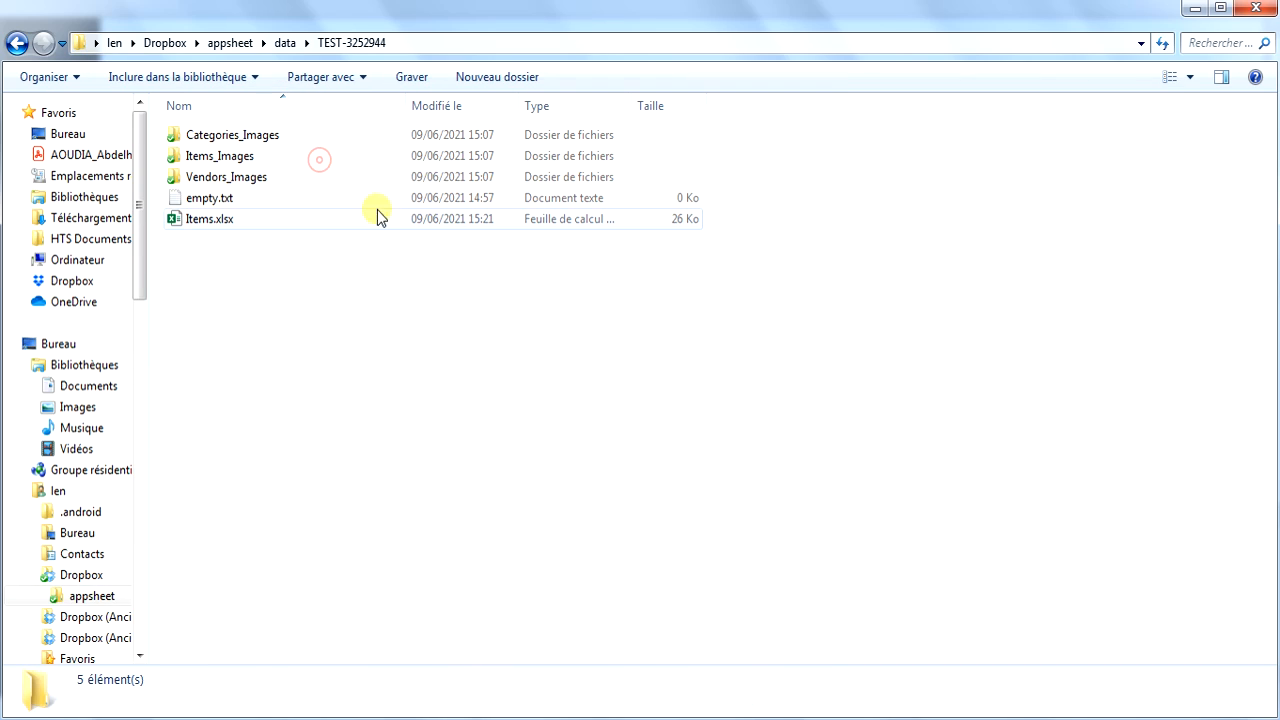
{"action": "double_click", "coordinate": [235, 221]}
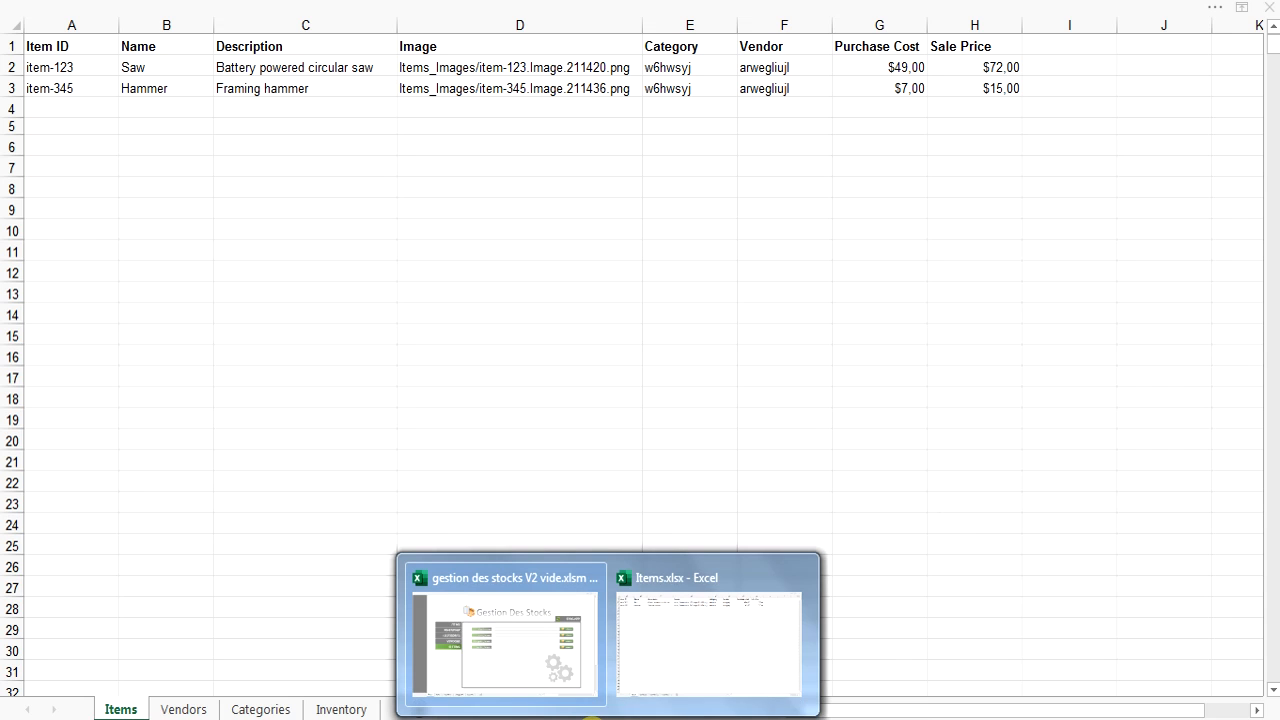
Check the Vendors, Categories and Inventory sheets of Items.xlsx, ending on its Saw and Hammer rows.
{"action": "left_click", "coordinate": [608, 380]}
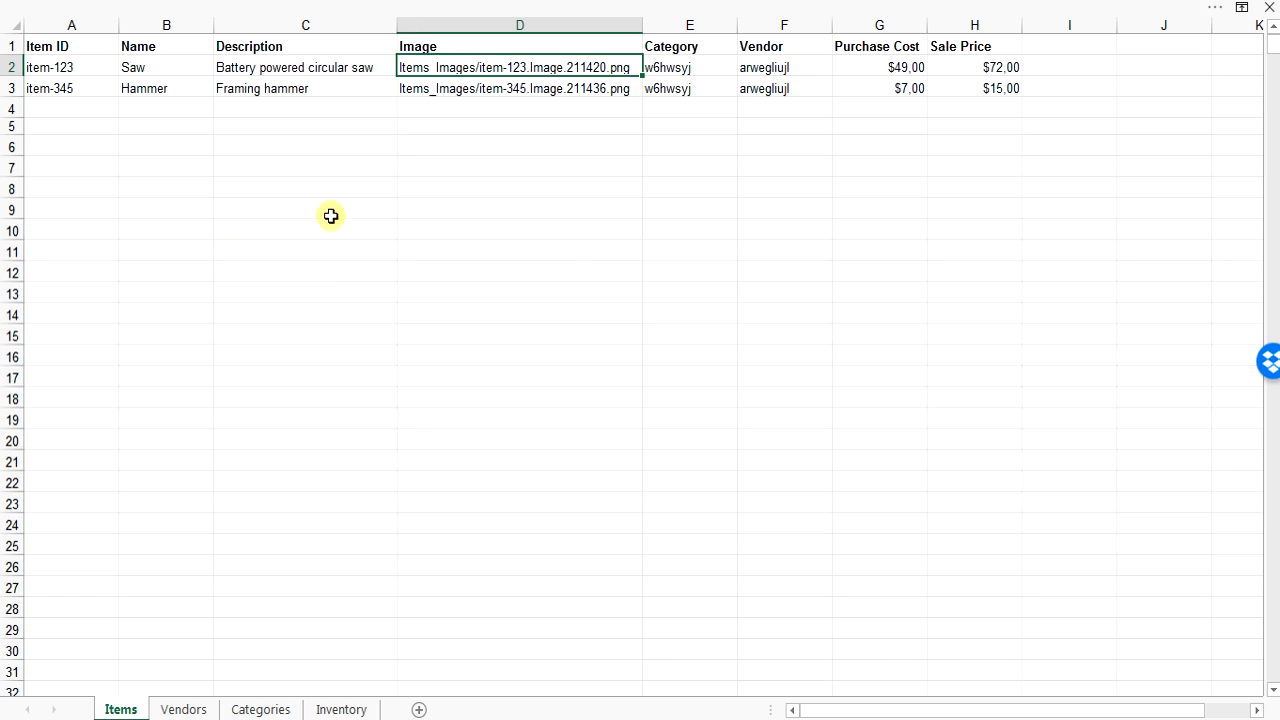
{"action": "left_click", "coordinate": [184, 709]}
{"action": "left_click", "coordinate": [260, 709]}
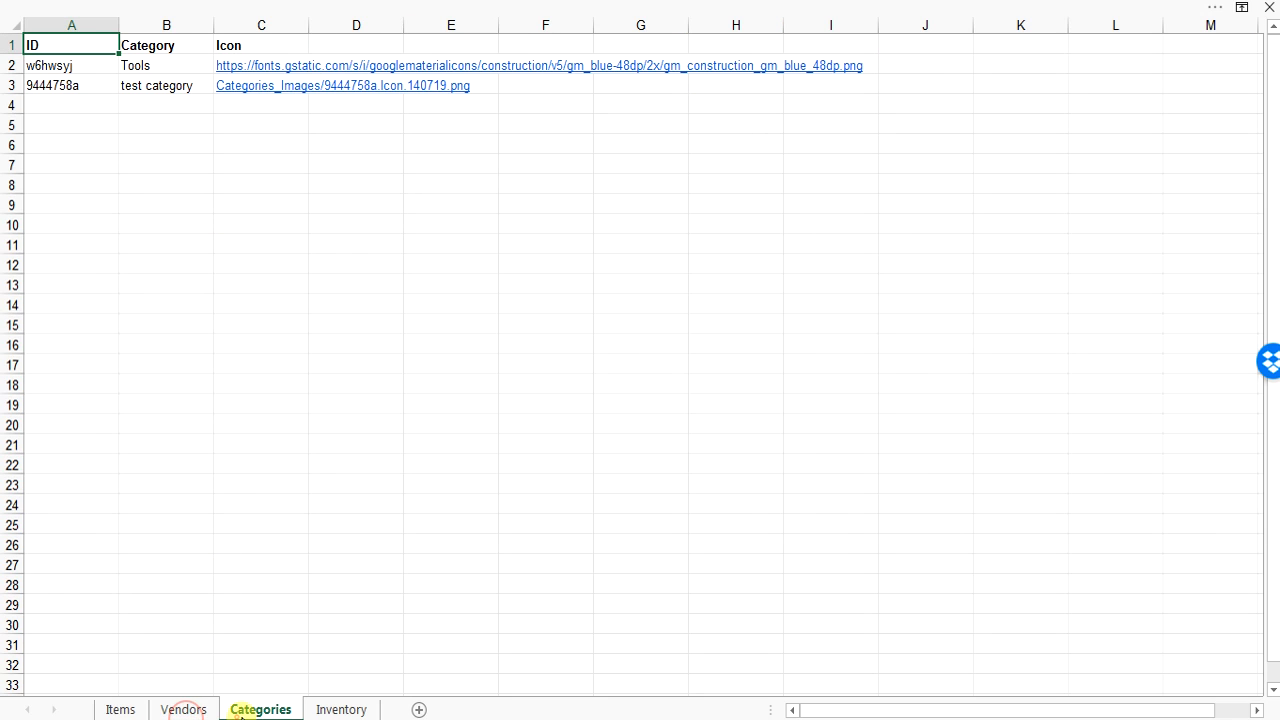
{"action": "left_click", "coordinate": [341, 709]}
{"action": "left_click", "coordinate": [184, 709]}
{"action": "left_click", "coordinate": [122, 709]}
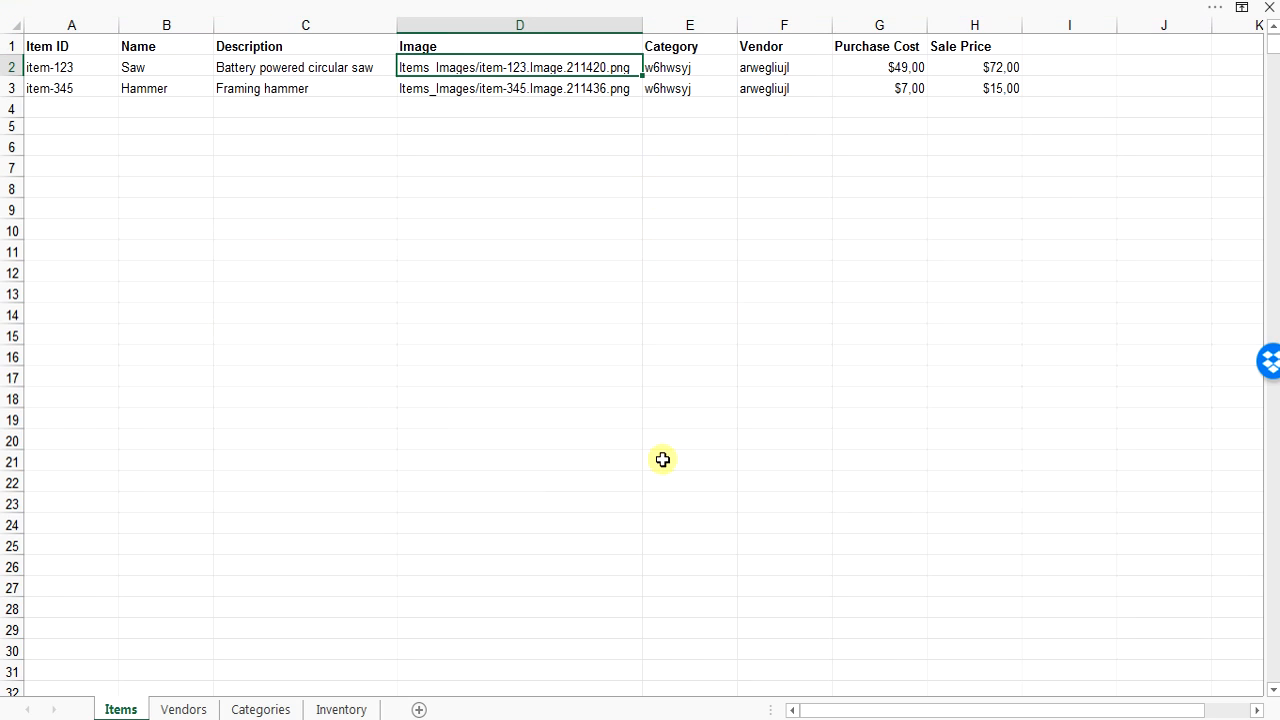
Compare both workbooks, ending on the empty ITEMS LIST of gestion des stocks V2 vide.xlsm.
{"action": "left_click", "coordinate": [552, 650]}
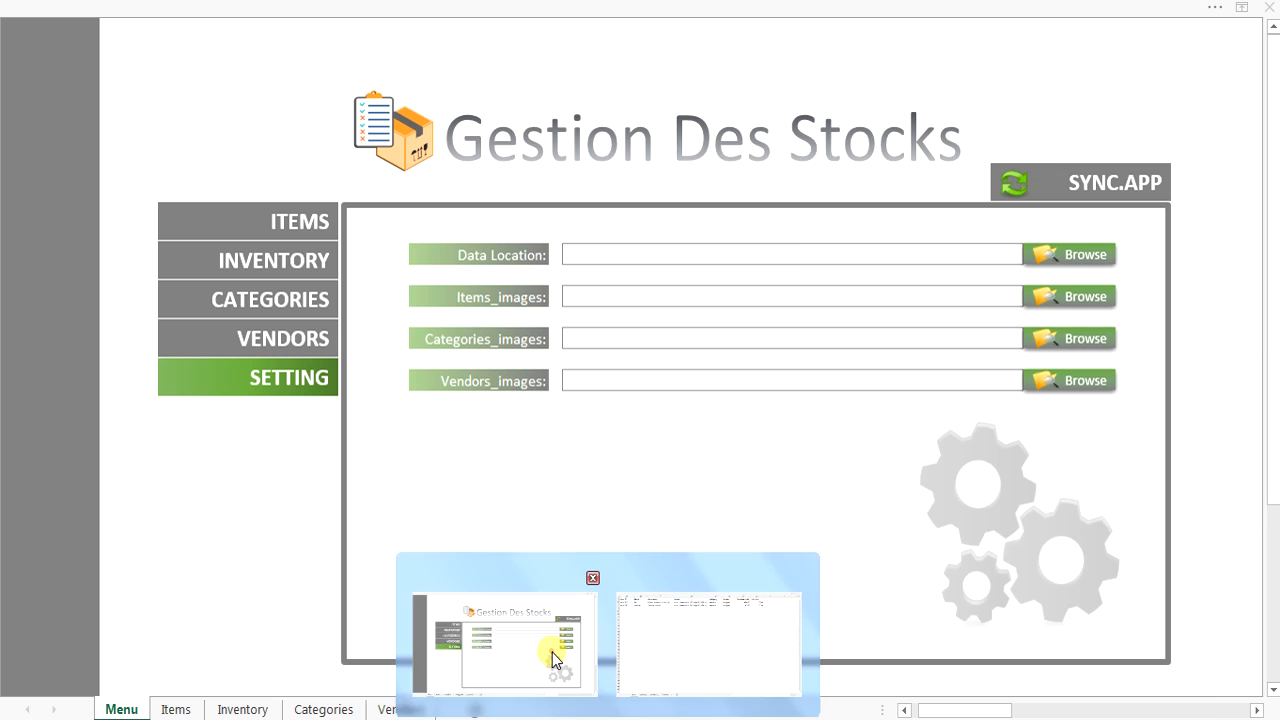
{"action": "left_click", "coordinate": [176, 709]}
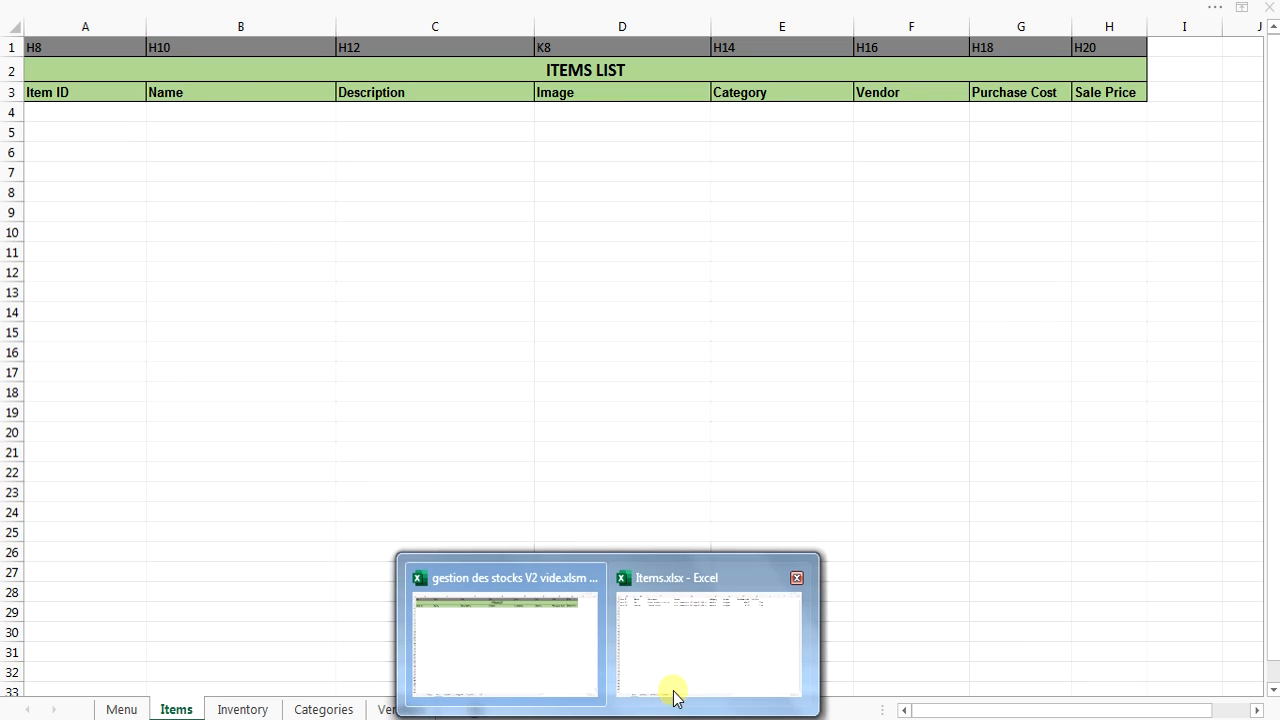
{"action": "left_click", "coordinate": [686, 640]}
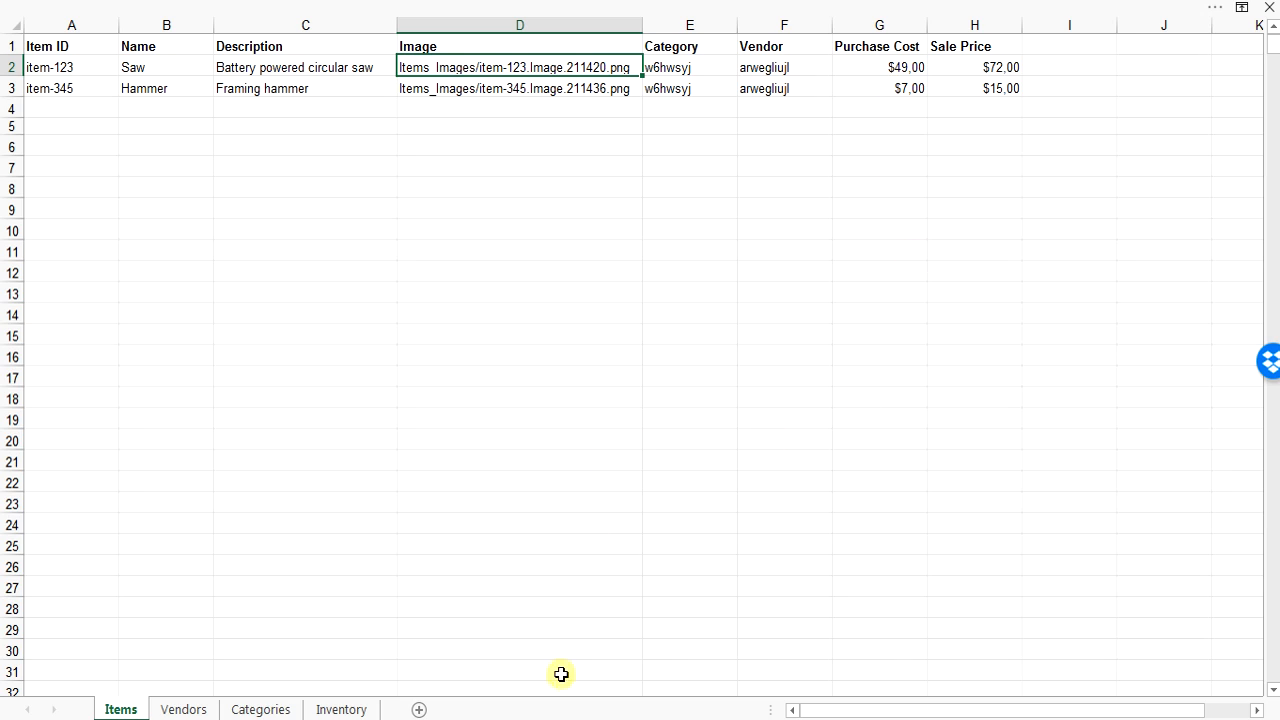
{"action": "left_click", "coordinate": [511, 669]}
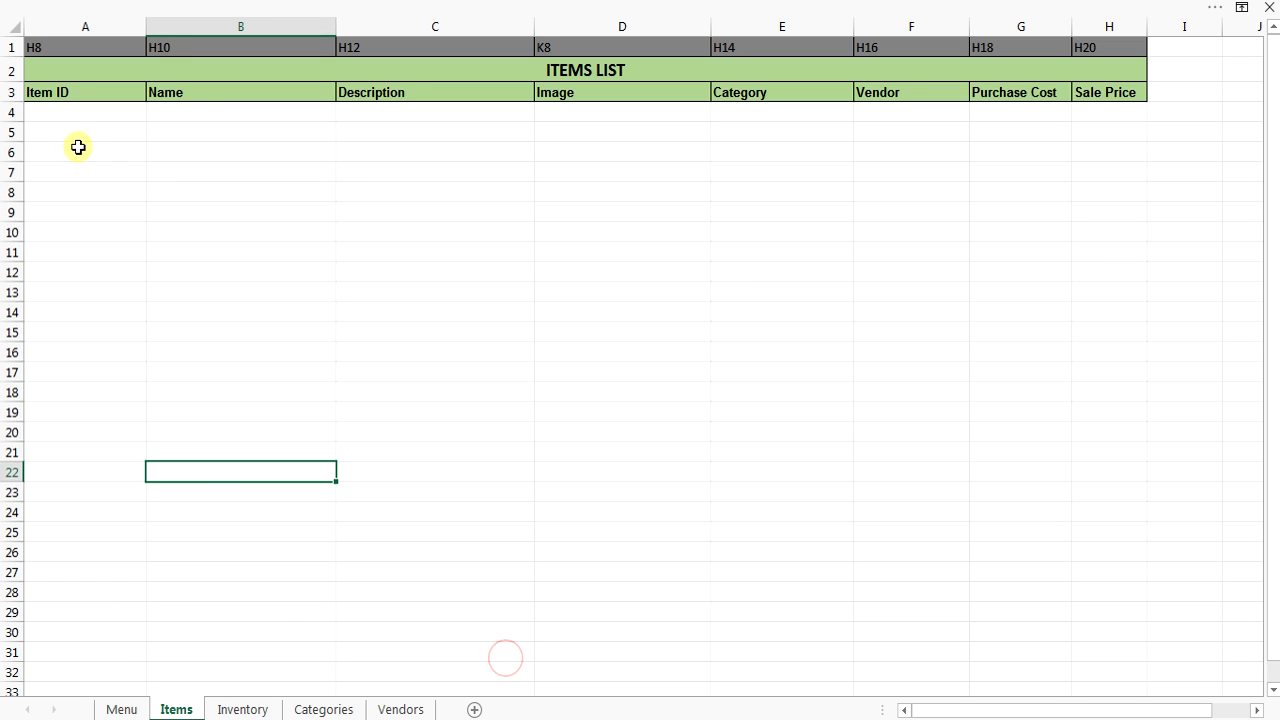
Look through the stock workbook's Inventory, Categories, Vendors, Menu and Items sheets.
{"action": "left_click", "coordinate": [255, 710]}
{"action": "left_click", "coordinate": [332, 712]}
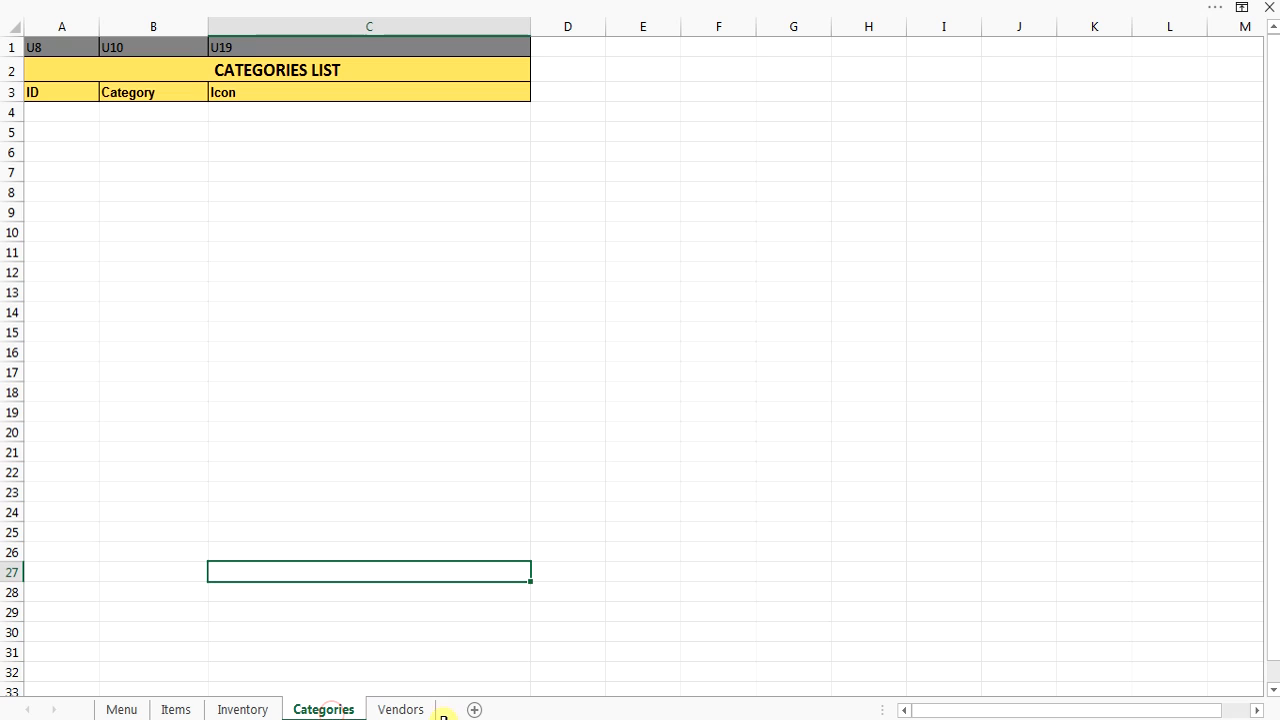
{"action": "left_click", "coordinate": [399, 711]}
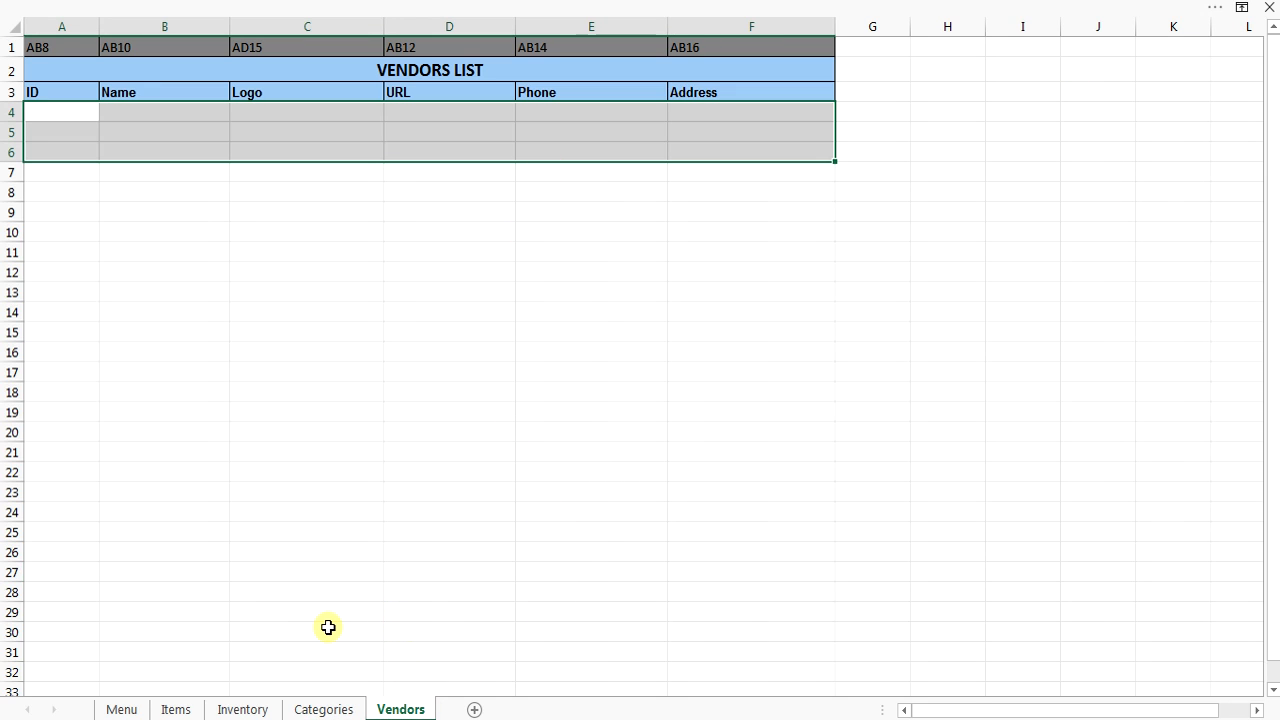
{"action": "left_click", "coordinate": [122, 710]}
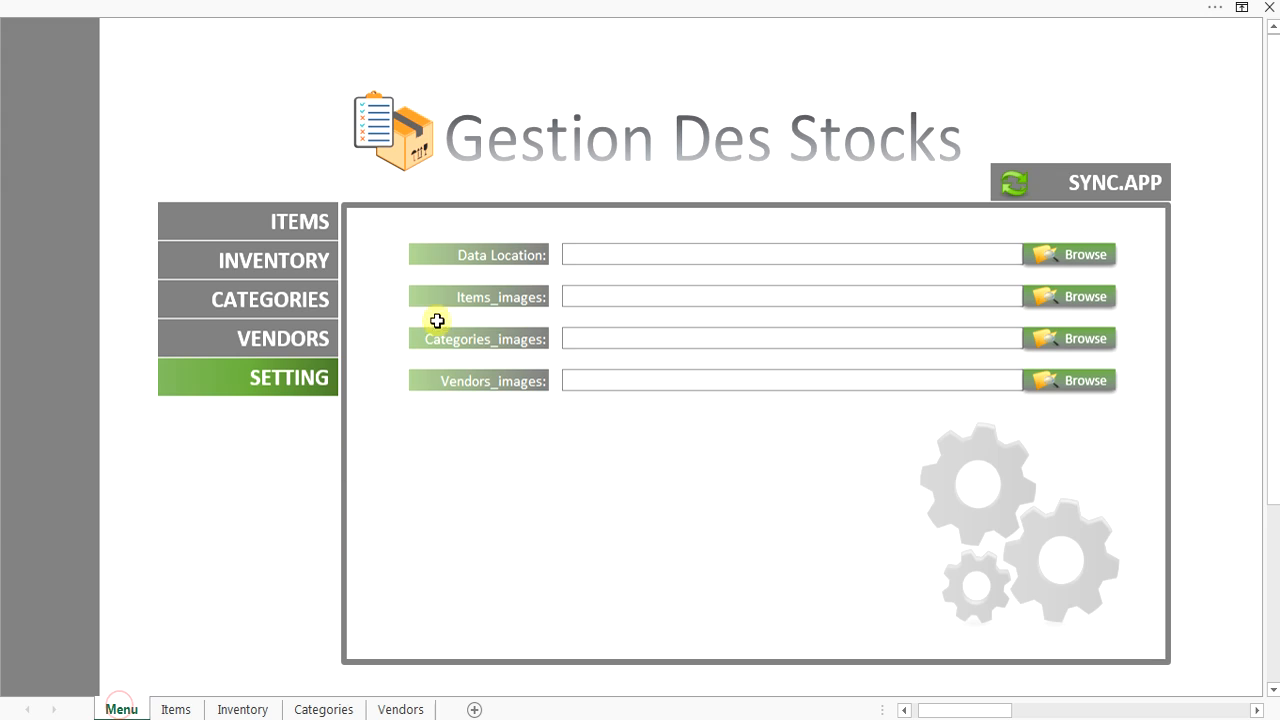
{"action": "left_click", "coordinate": [176, 710]}
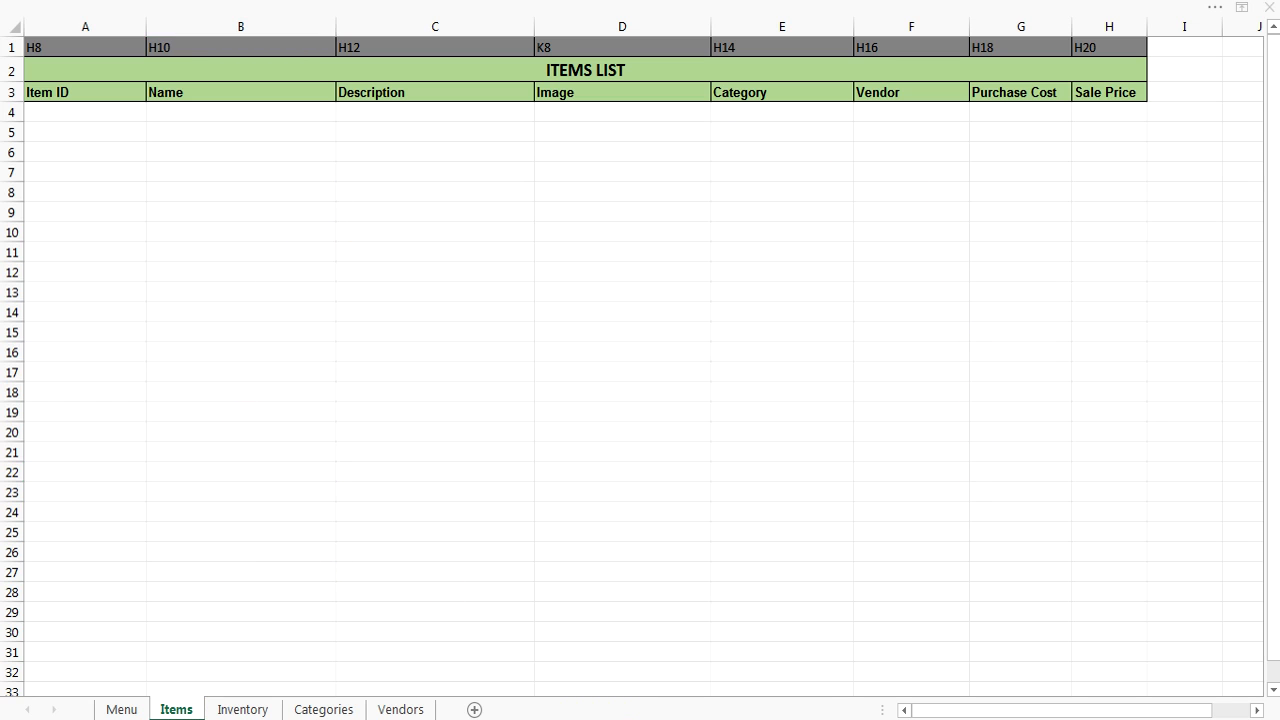
Glance at Items.xlsx, then return to the Gestion Des Stocks Menu sheet with its empty settings.
{"action": "mouse_move", "coordinate": [634, 712]}
{"action": "left_click", "coordinate": [692, 642]}
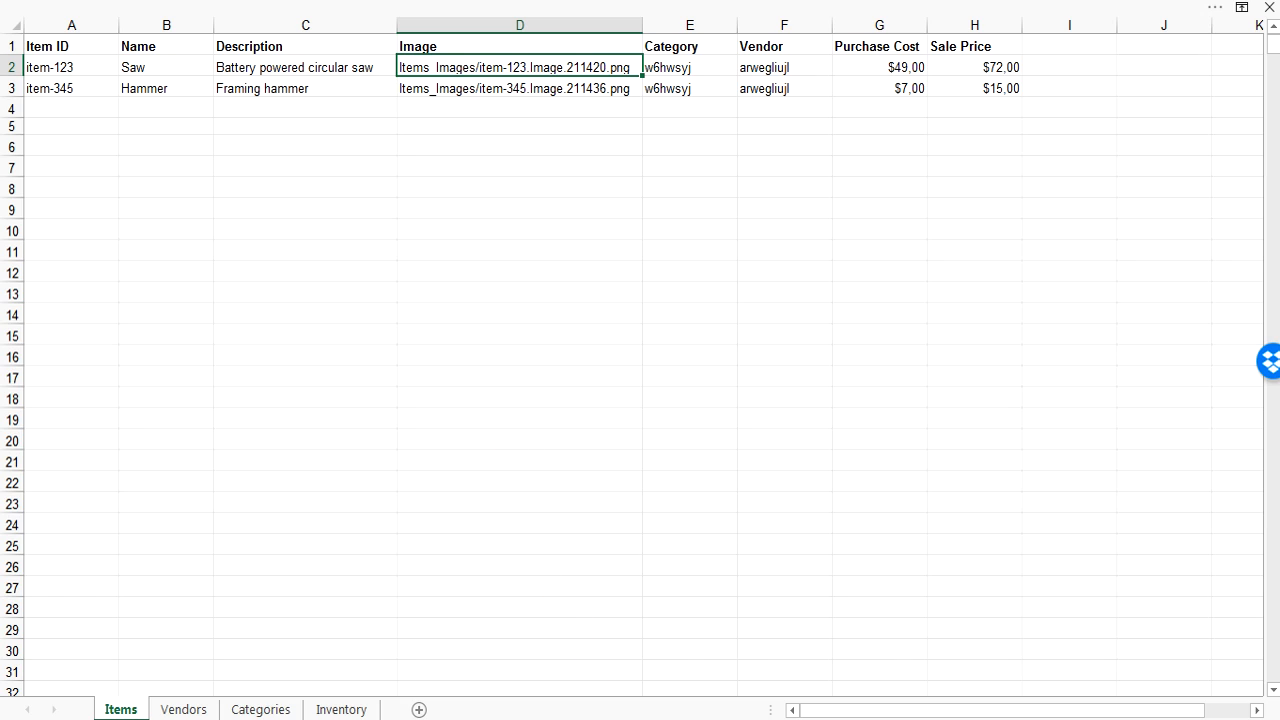
{"action": "left_click", "coordinate": [484, 660]}
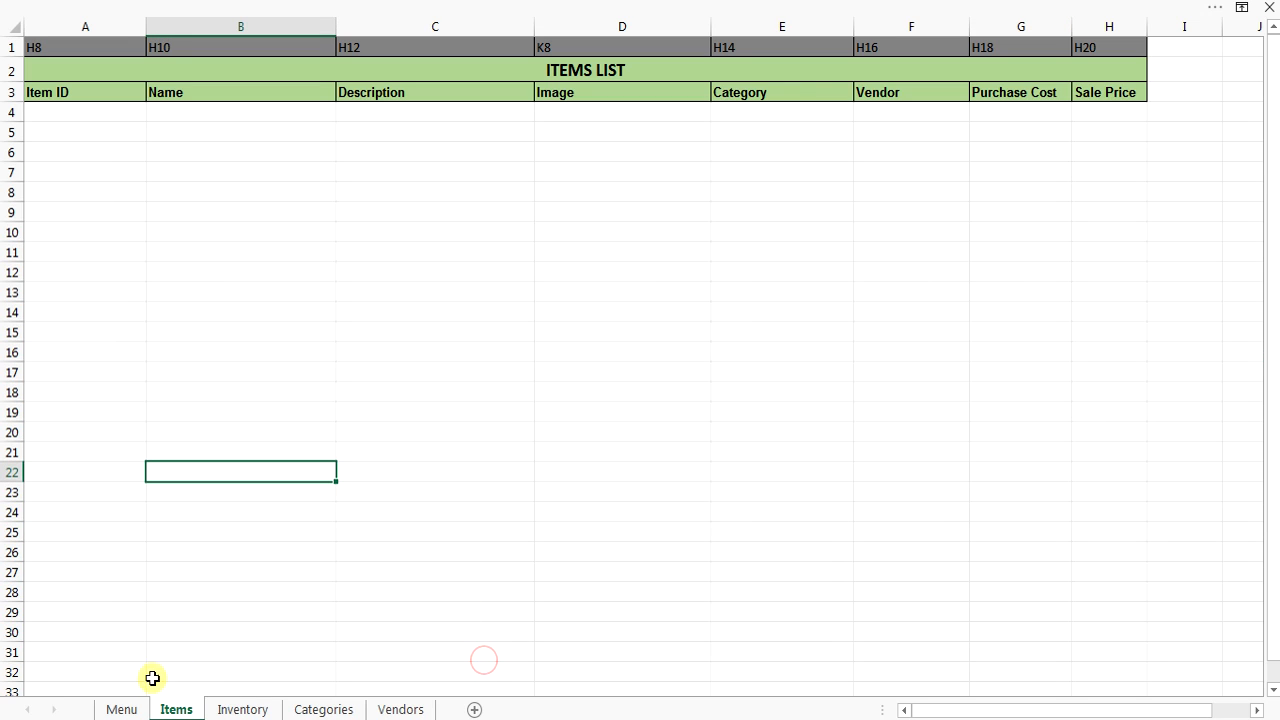
{"action": "left_click", "coordinate": [124, 709]}
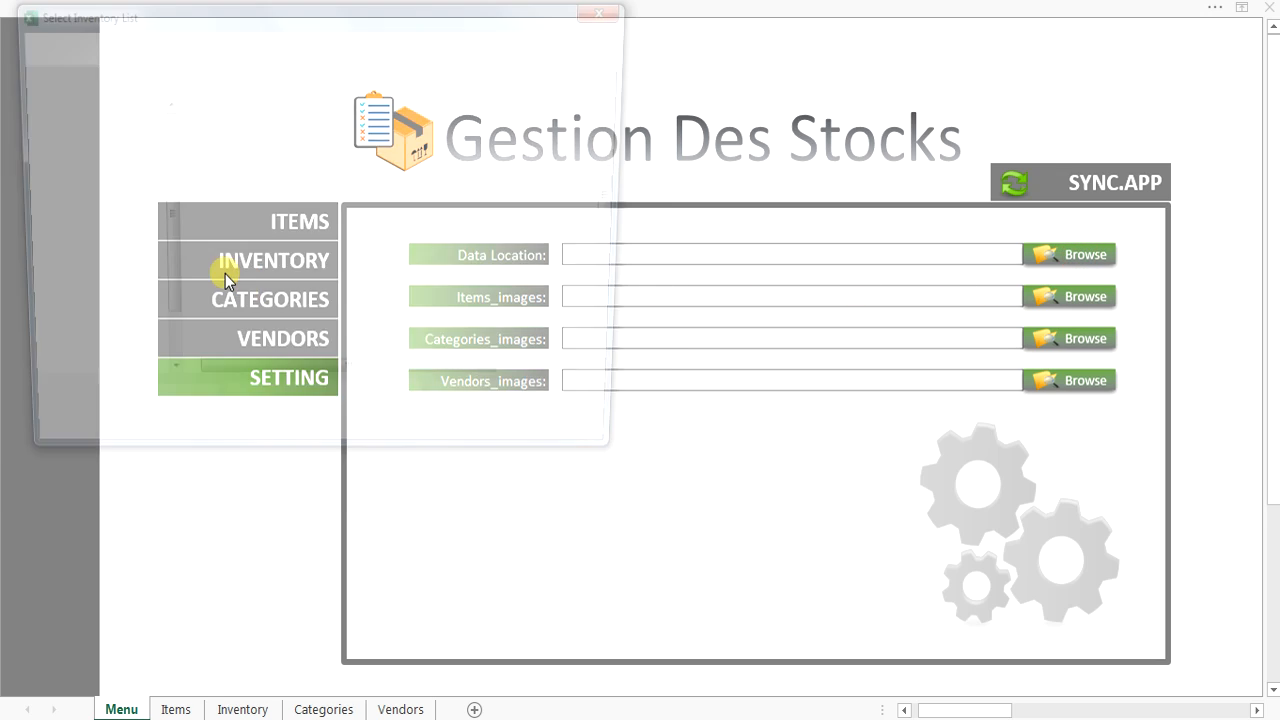
Set the data file to Dropbox\appsheet\data\TEST-3252944\Items.xlsx.
{"action": "left_click", "coordinate": [90, 256]}
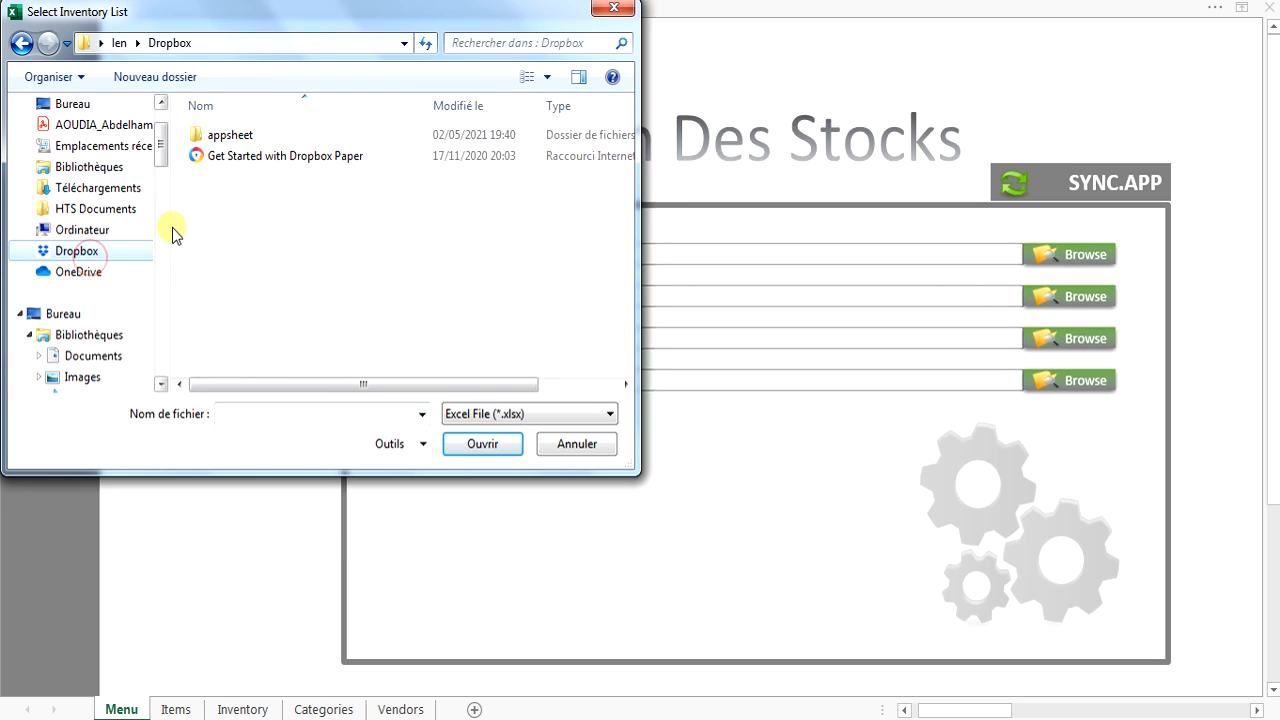
{"action": "left_click", "coordinate": [218, 131]}
{"action": "double_click", "coordinate": [270, 135]}
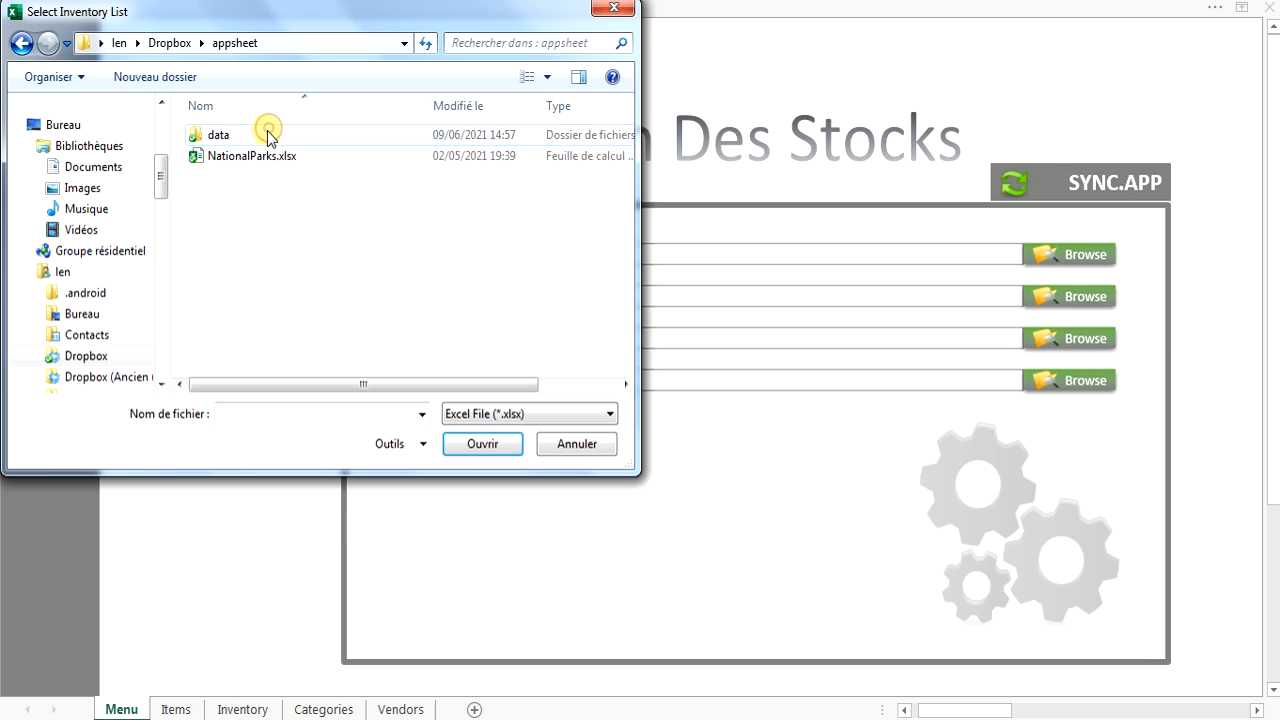
{"action": "double_click", "coordinate": [263, 131]}
{"action": "double_click", "coordinate": [340, 160]}
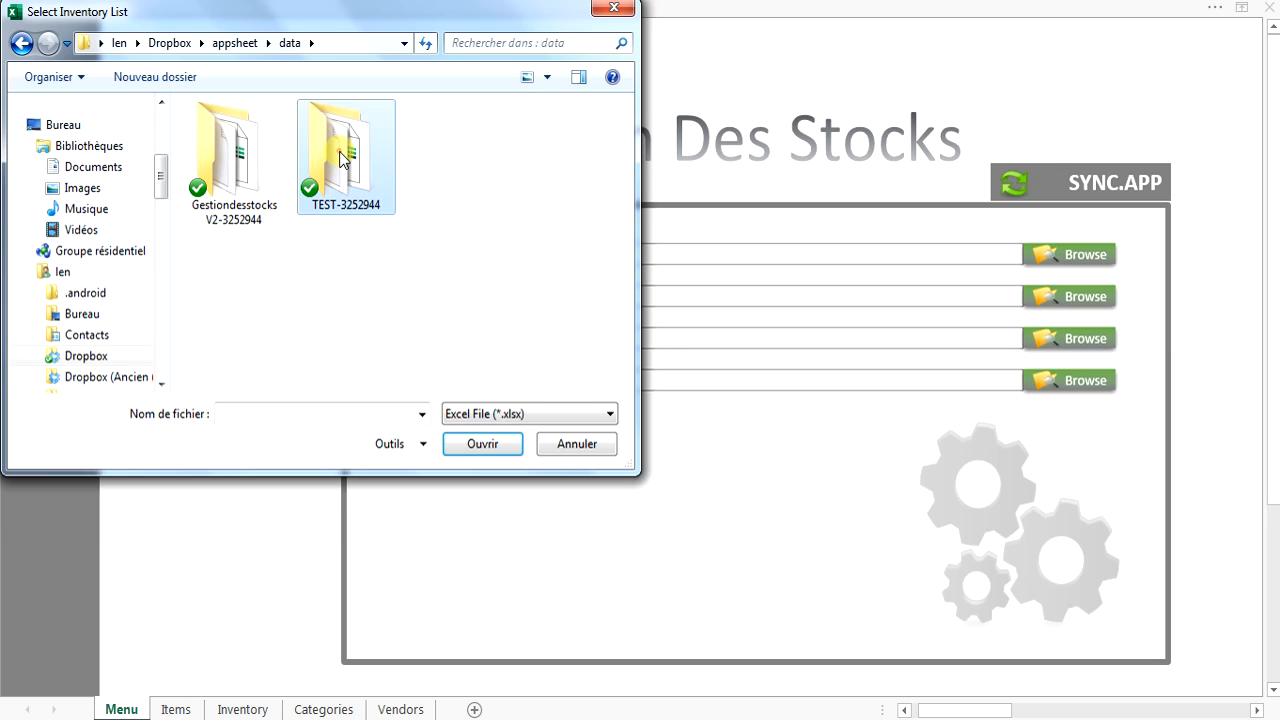
{"action": "left_click", "coordinate": [231, 199]}
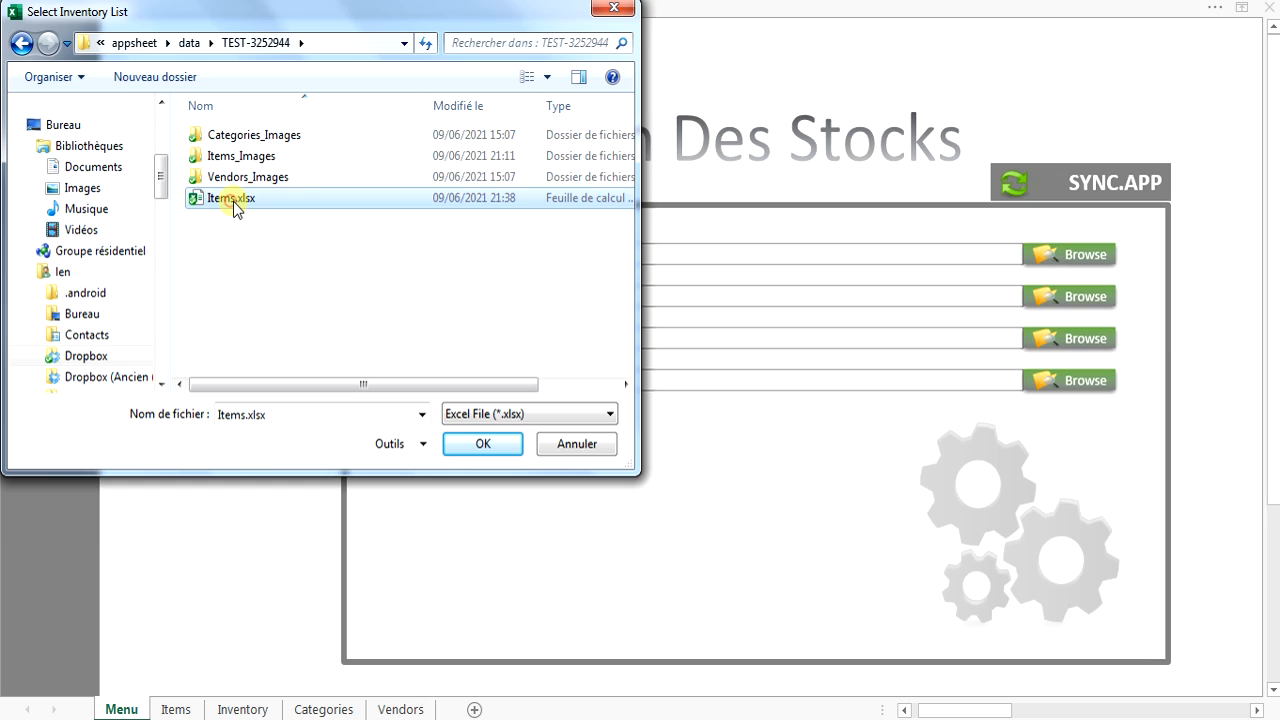
{"action": "left_click", "coordinate": [480, 443]}
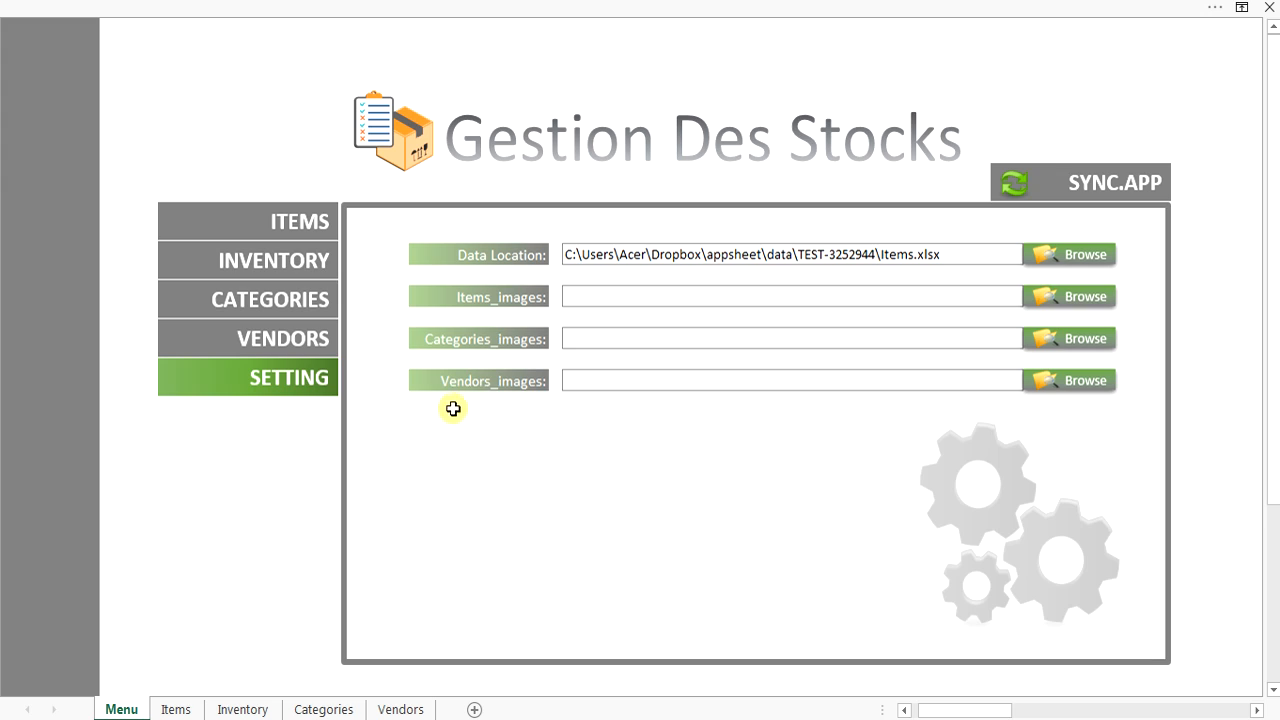
Point the item, category and vendor image settings to Items_Images, Categories_Images and Vendors_Images.
{"action": "left_click", "coordinate": [1083, 297]}
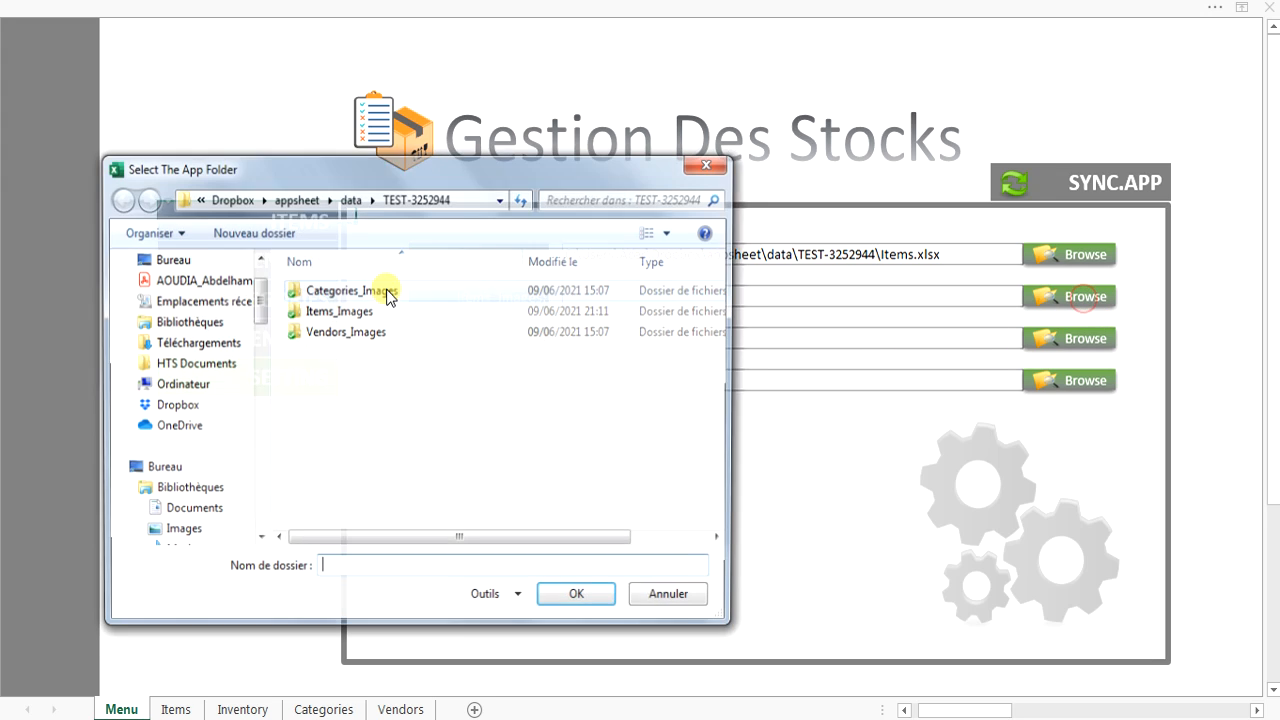
{"action": "left_click", "coordinate": [336, 311]}
{"action": "left_click", "coordinate": [606, 600]}
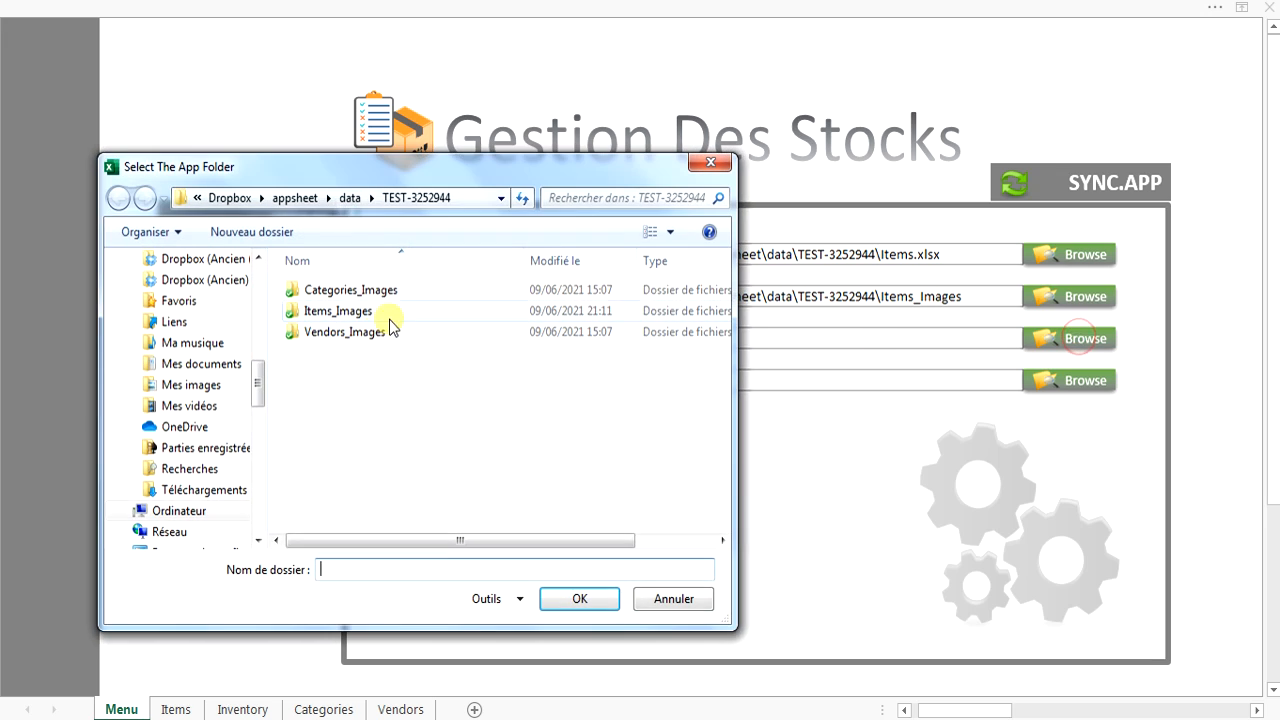
{"action": "left_click", "coordinate": [360, 289]}
{"action": "left_click", "coordinate": [575, 600]}
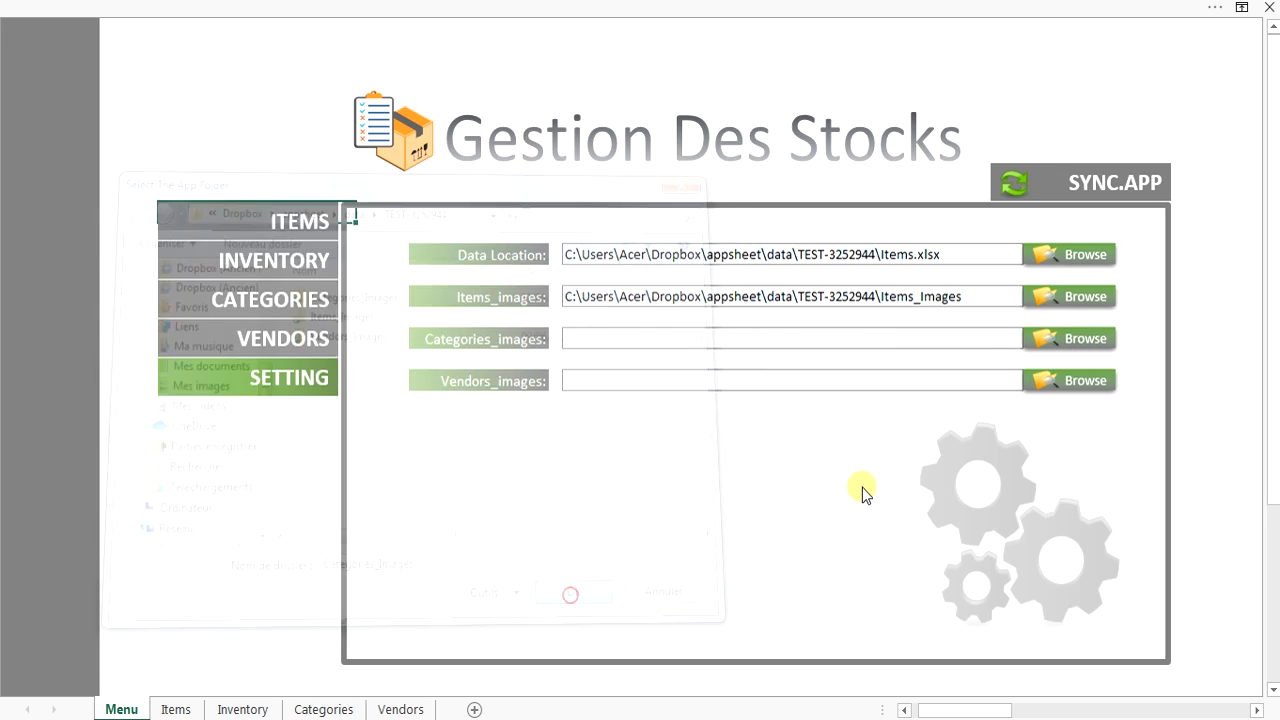
{"action": "left_click", "coordinate": [1068, 382]}
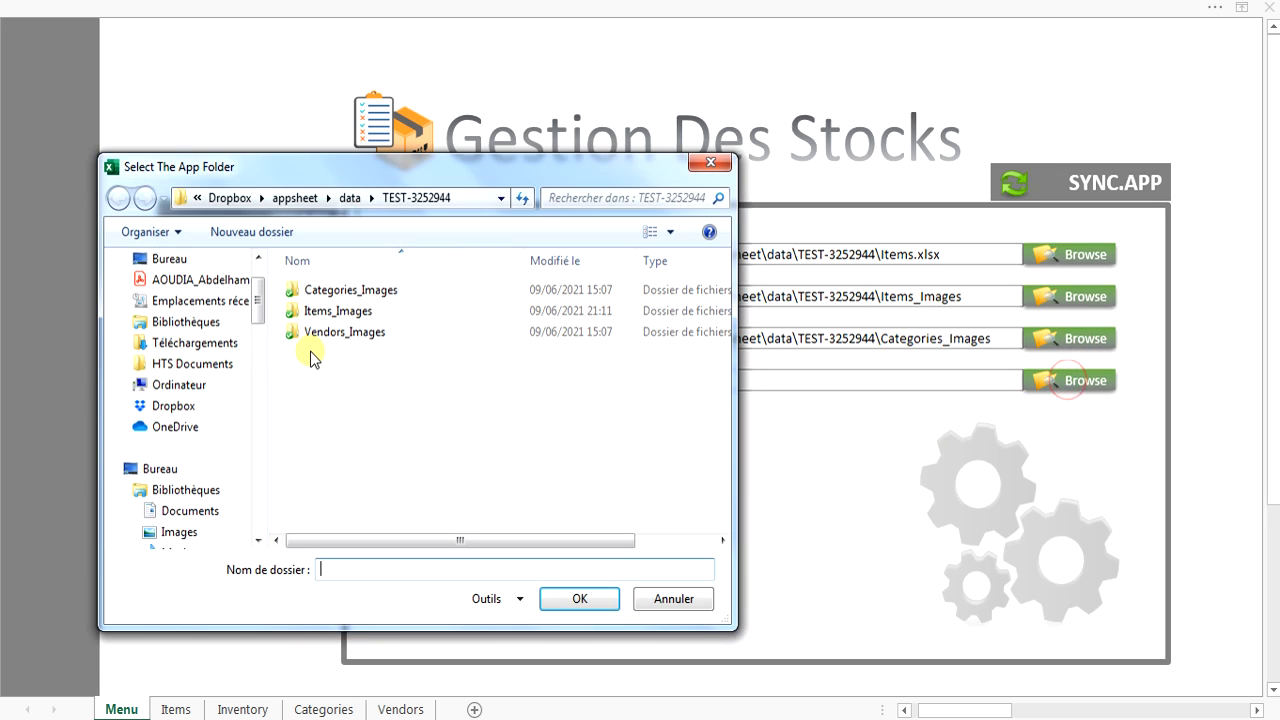
{"action": "left_click", "coordinate": [305, 332]}
{"action": "left_click", "coordinate": [577, 599]}
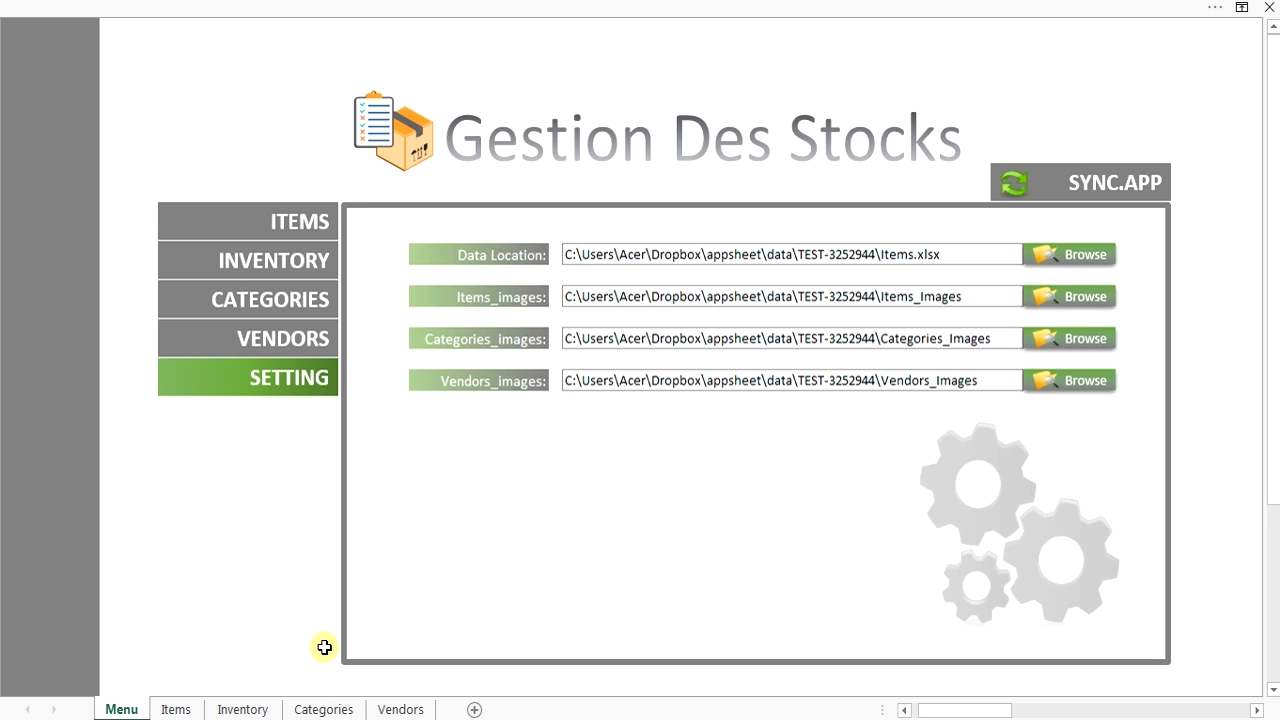
Review the imported Items, Inventory, Categories and Vendors sheets, then return to Menu.
{"action": "left_click", "coordinate": [200, 710]}
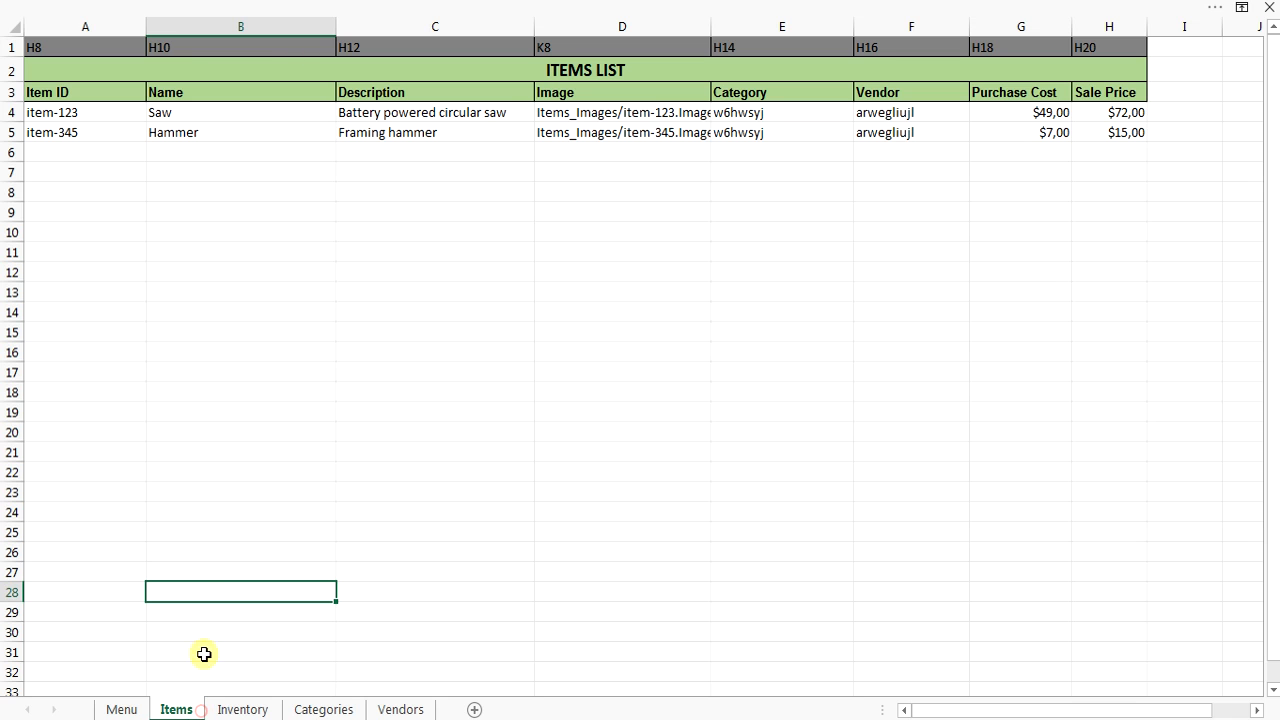
{"action": "left_click", "coordinate": [243, 708]}
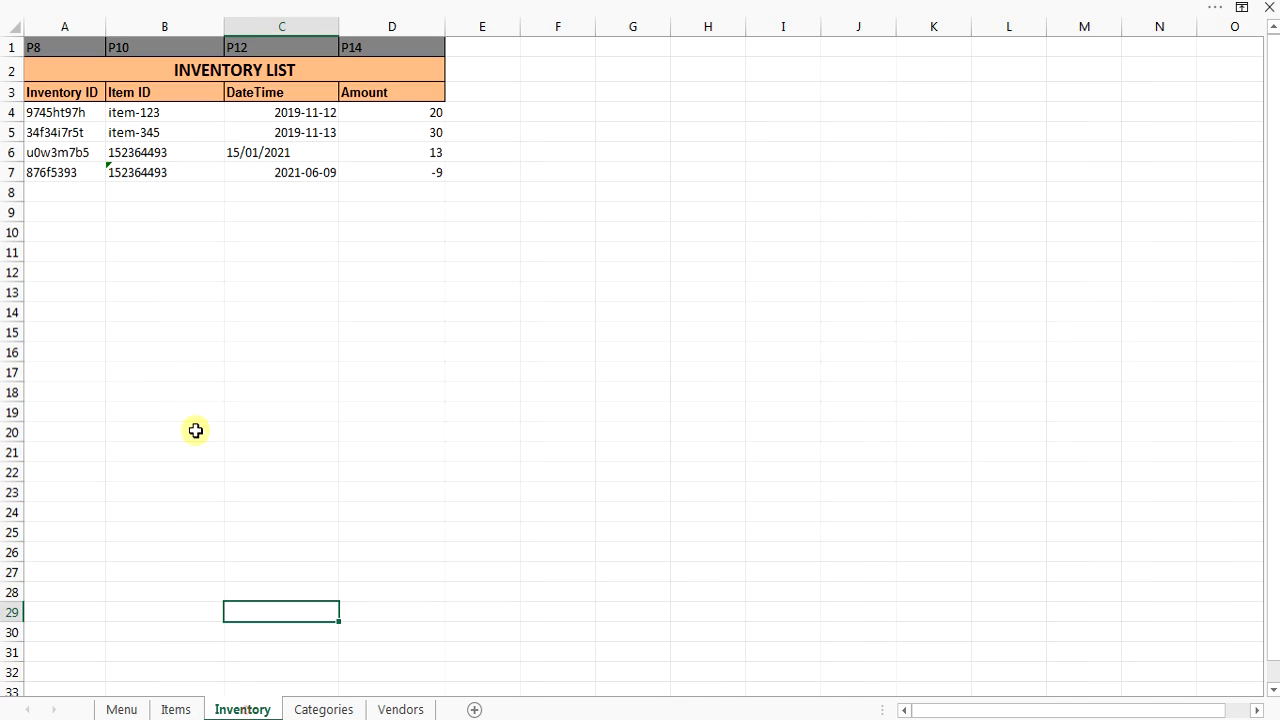
{"action": "left_click", "coordinate": [331, 710]}
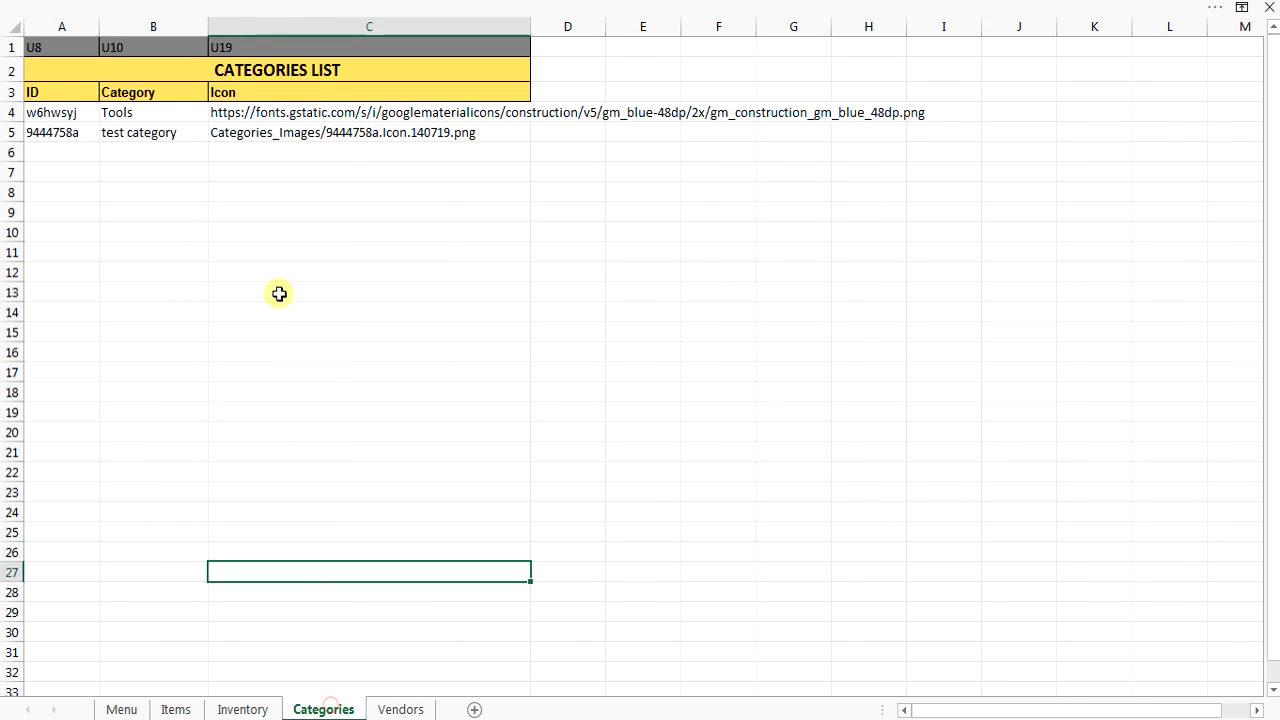
{"action": "left_click", "coordinate": [400, 709]}
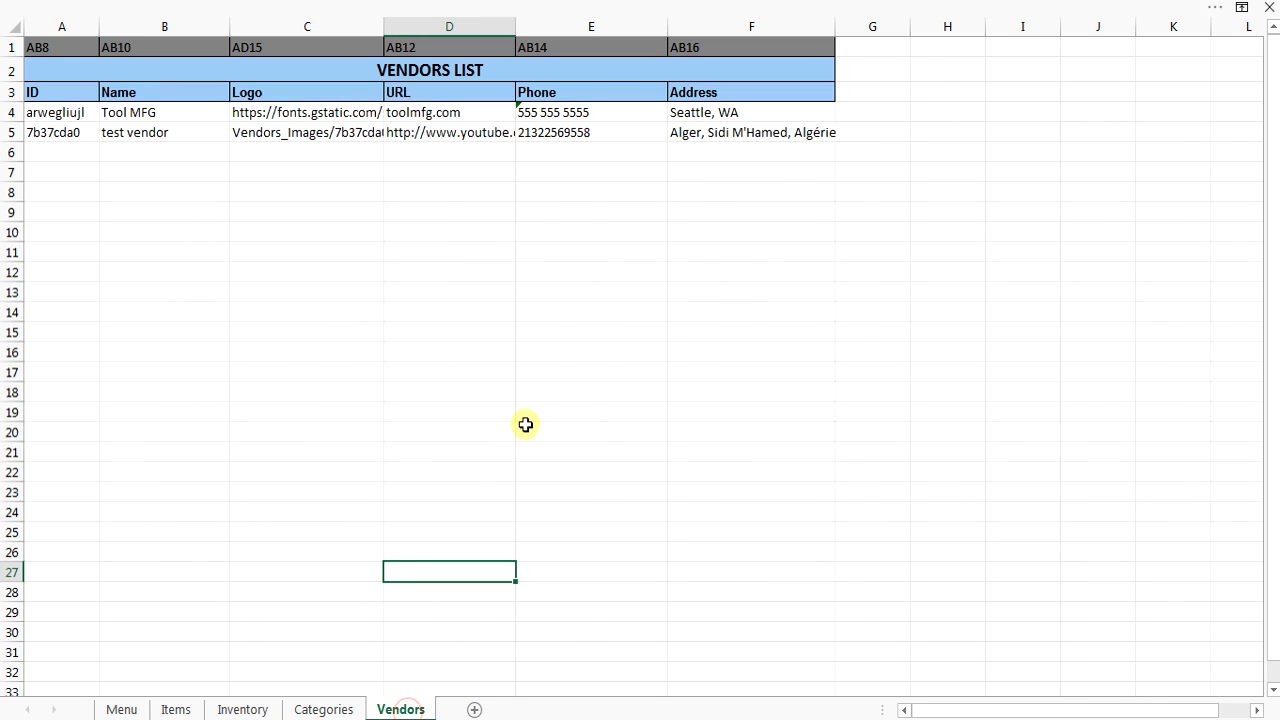
{"action": "left_click", "coordinate": [138, 710]}
On the ITEMS form, load item-123 (Saw) and then item-345 (Hammer).
{"action": "left_click", "coordinate": [298, 208]}
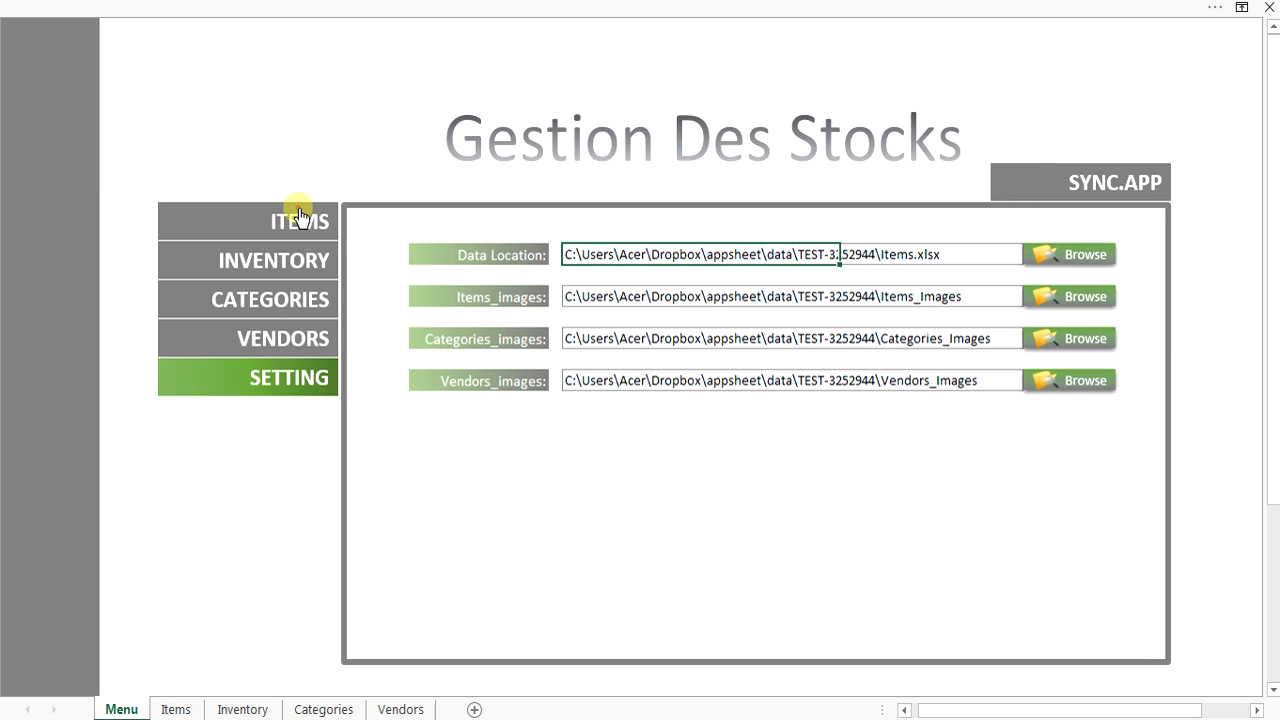
{"action": "left_click", "coordinate": [847, 255]}
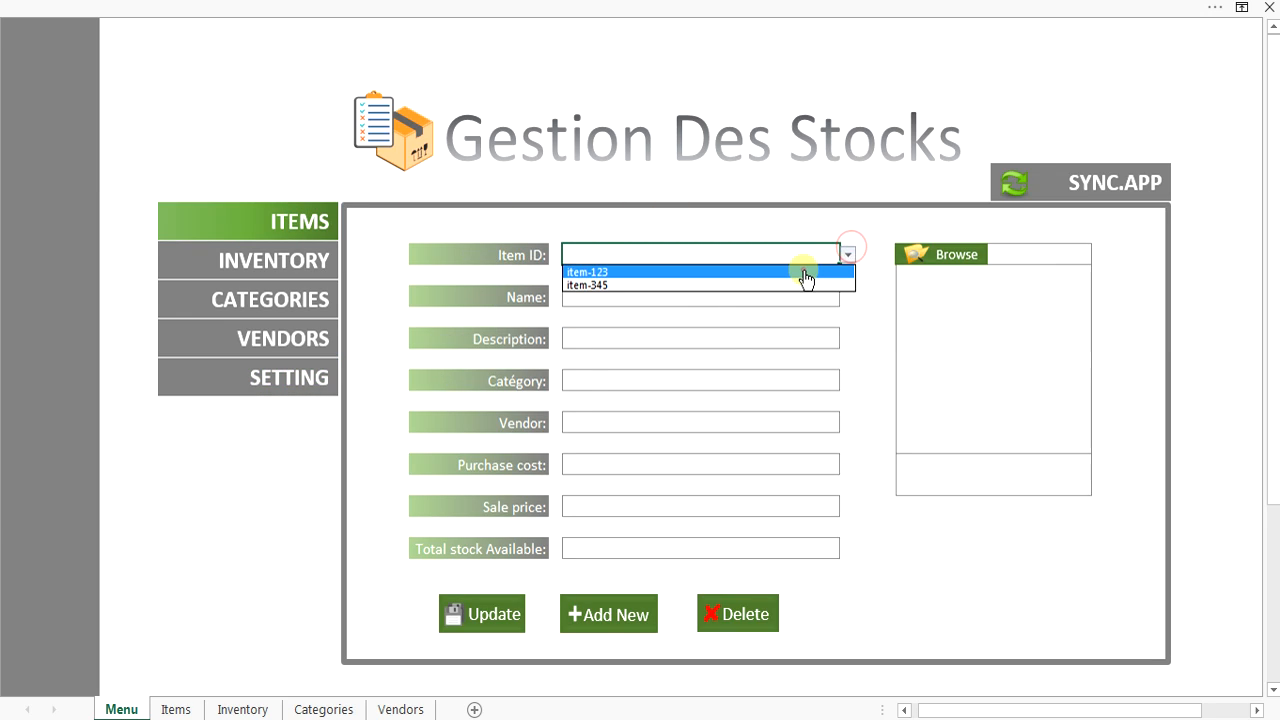
{"action": "left_click", "coordinate": [803, 269]}
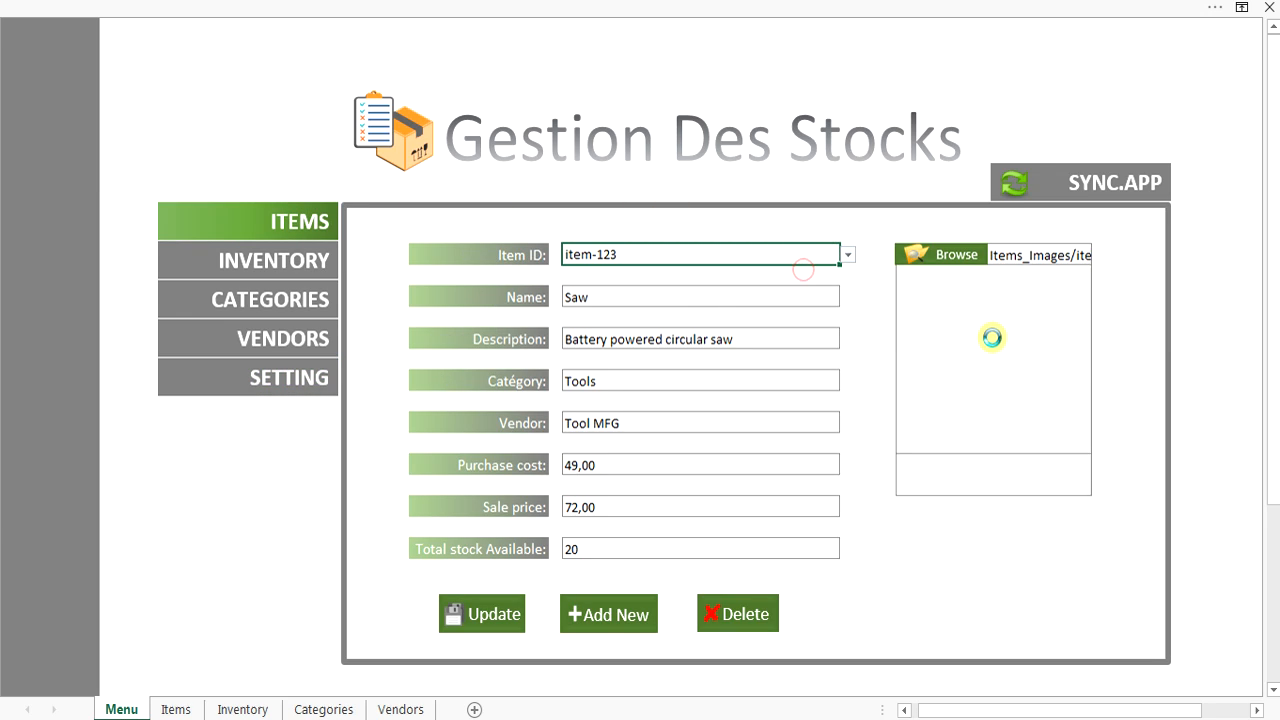
{"action": "left_click", "coordinate": [847, 255]}
{"action": "left_click", "coordinate": [821, 285]}
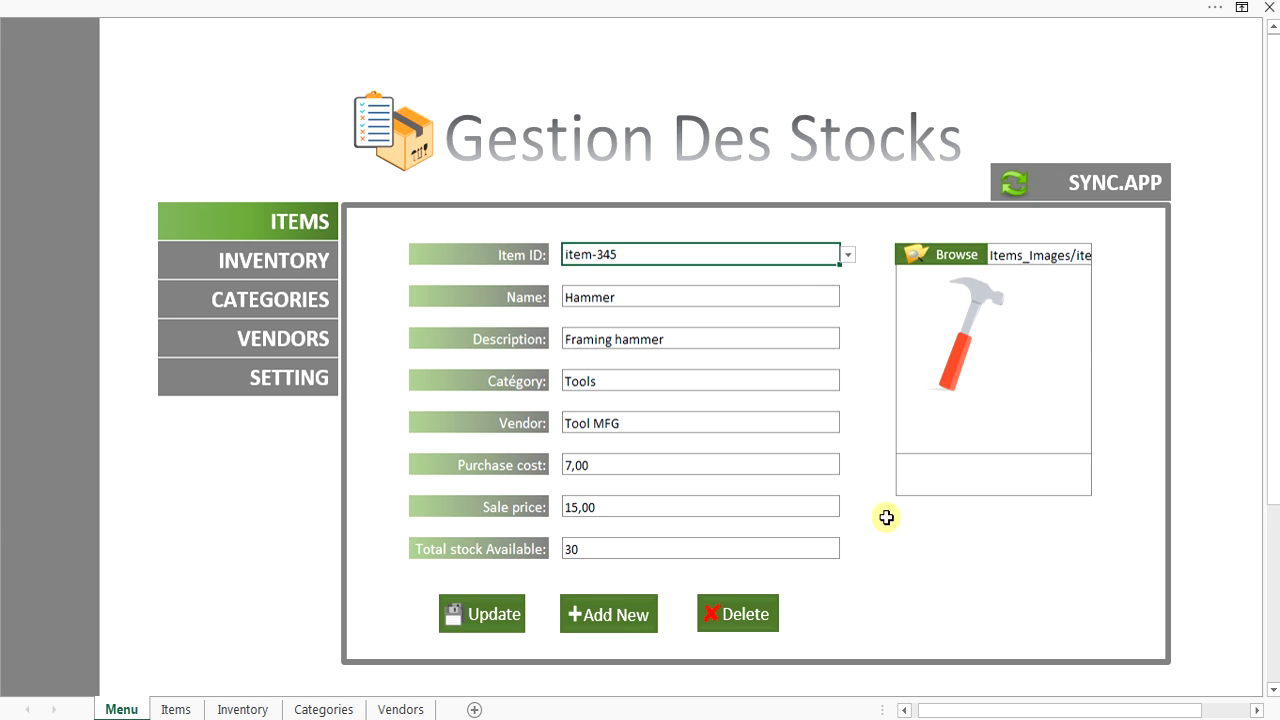
Start a new item named 'test' with the test category and test vendor.
{"action": "left_click", "coordinate": [614, 622]}
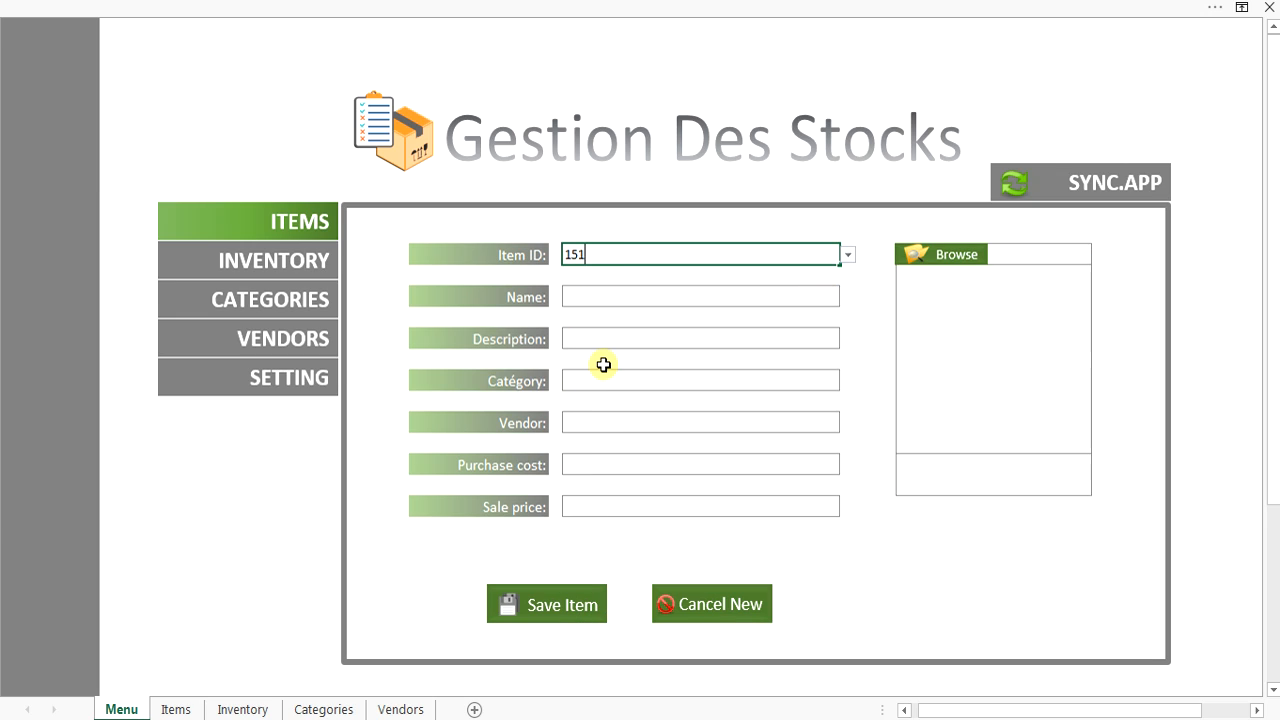
{"action": "left_click", "coordinate": [587, 290]}
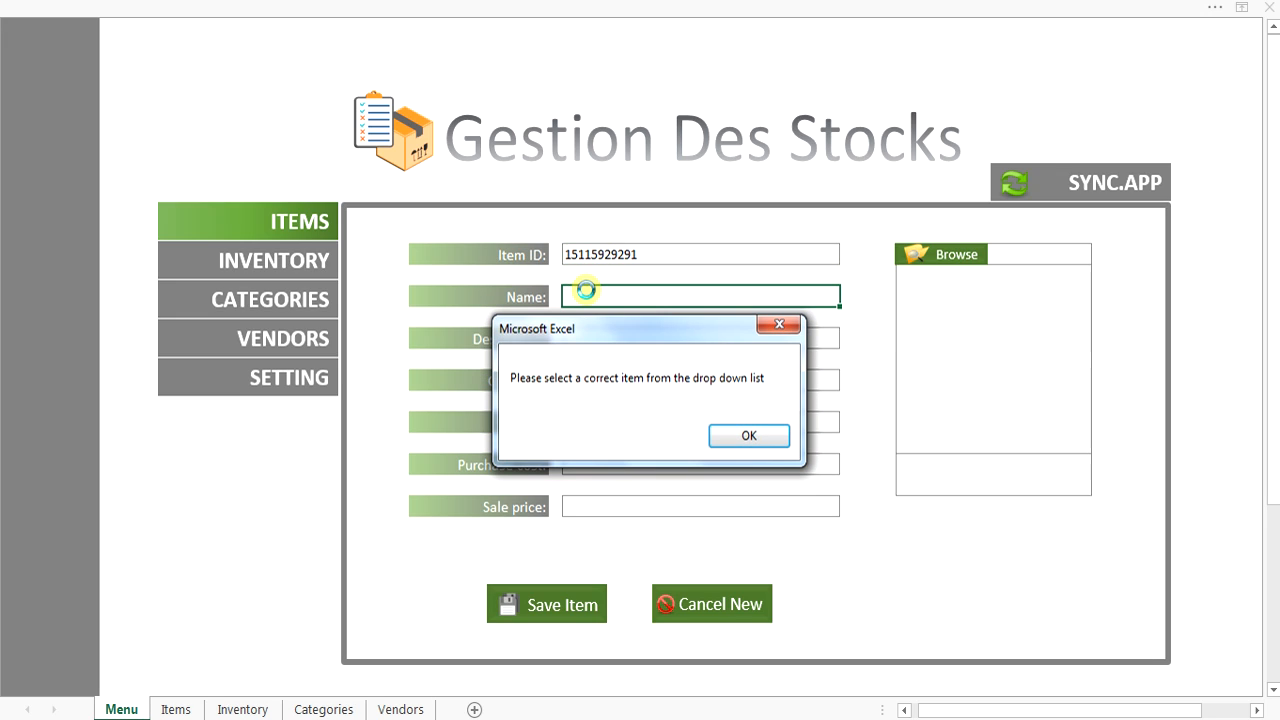
{"action": "left_click", "coordinate": [765, 433]}
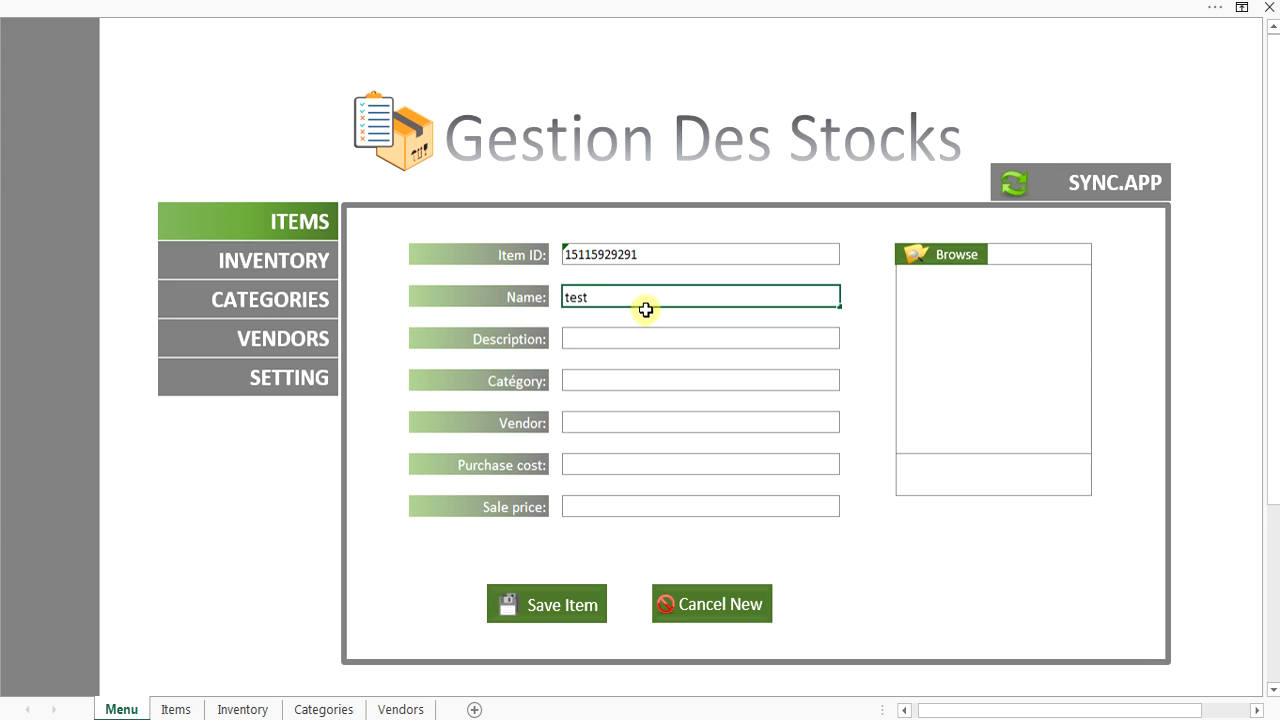
{"action": "left_click", "coordinate": [626, 345]}
{"action": "left_click", "coordinate": [648, 383]}
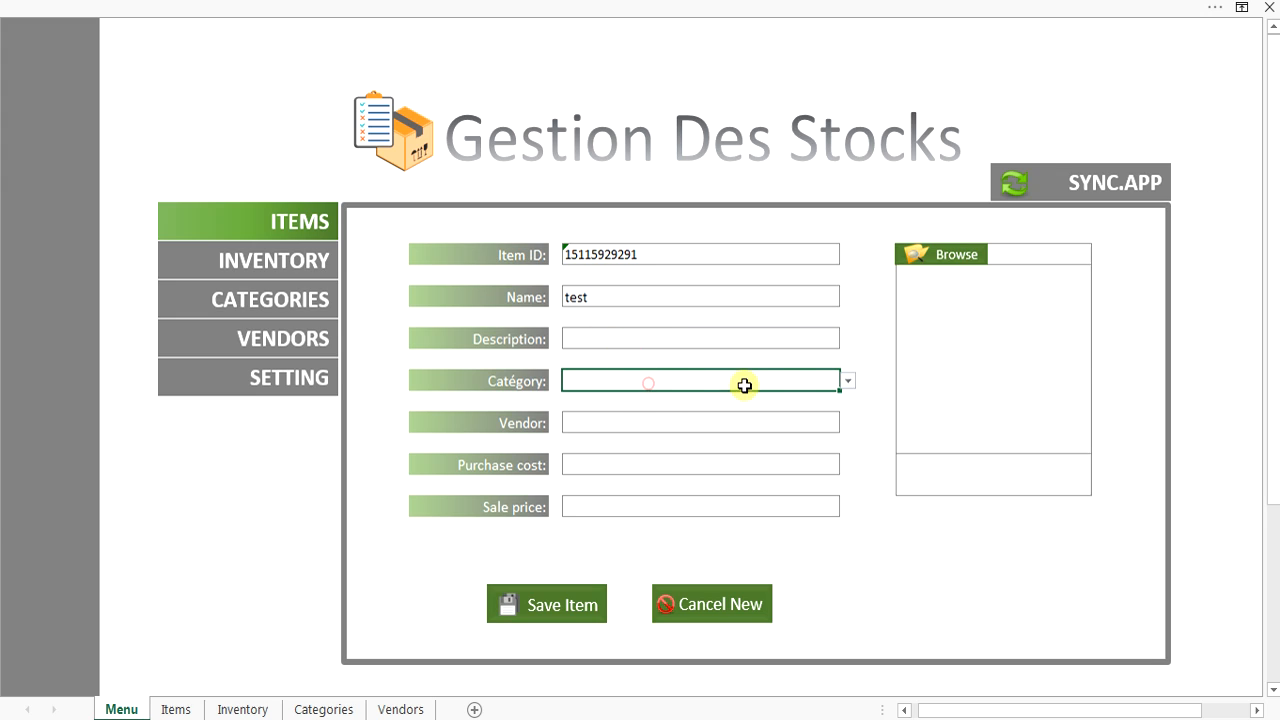
{"action": "left_click", "coordinate": [845, 388]}
{"action": "left_click", "coordinate": [812, 408]}
{"action": "left_click", "coordinate": [814, 427]}
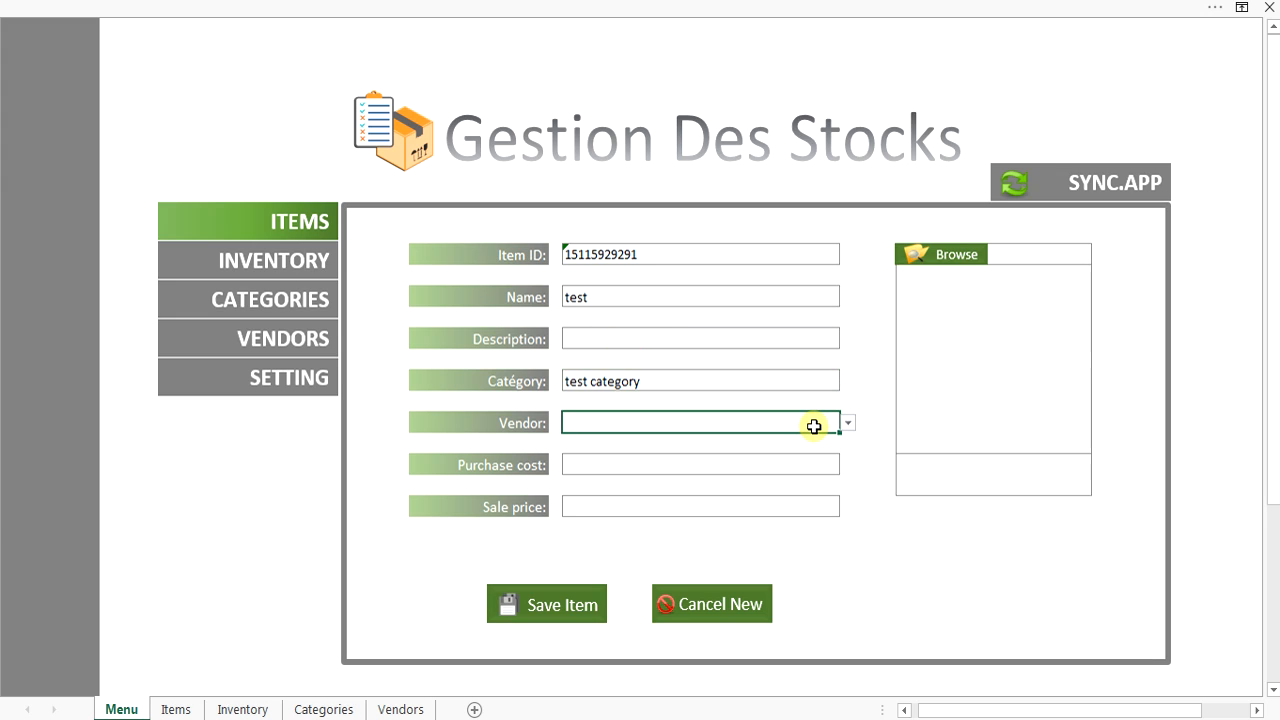
{"action": "left_click", "coordinate": [842, 426]}
{"action": "left_click", "coordinate": [817, 447]}
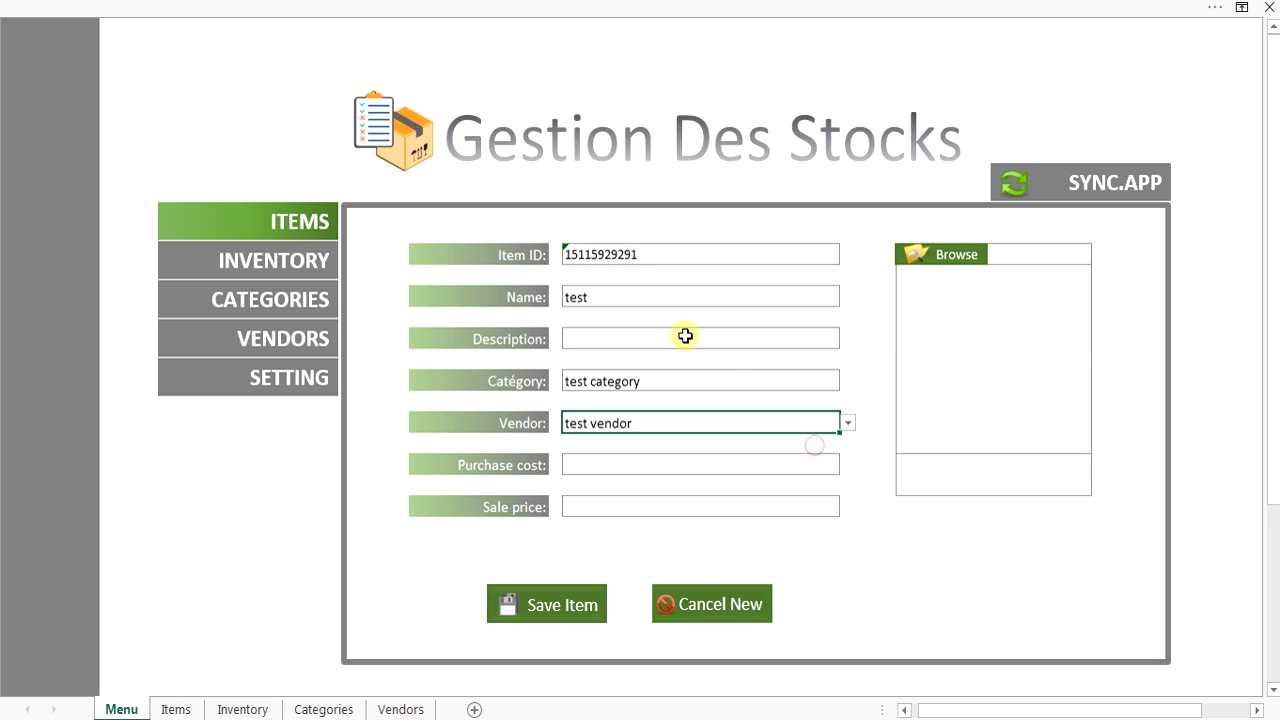
{"action": "left_click", "coordinate": [659, 331]}
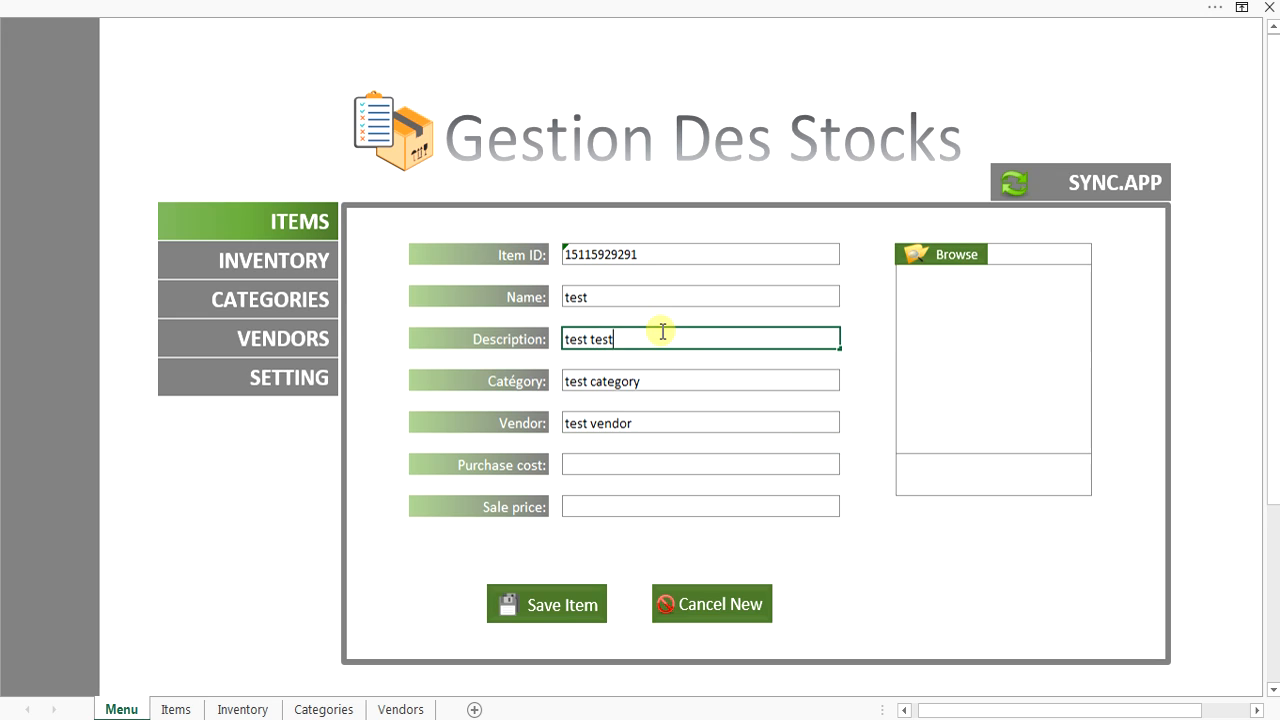
Enter a purchase cost of 15 and a sale price of 18 for the test item.
{"action": "left_click", "coordinate": [675, 465]}
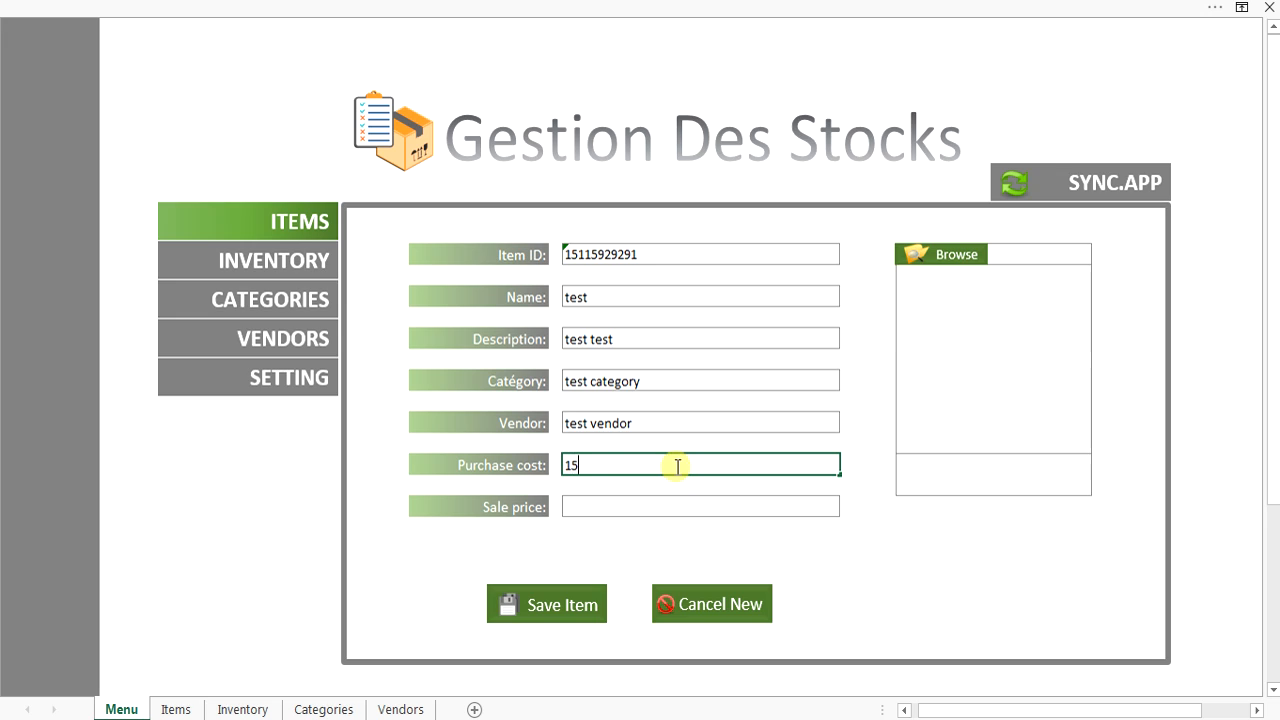
{"action": "type", "text": "15"}
{"action": "left_click", "coordinate": [636, 503]}
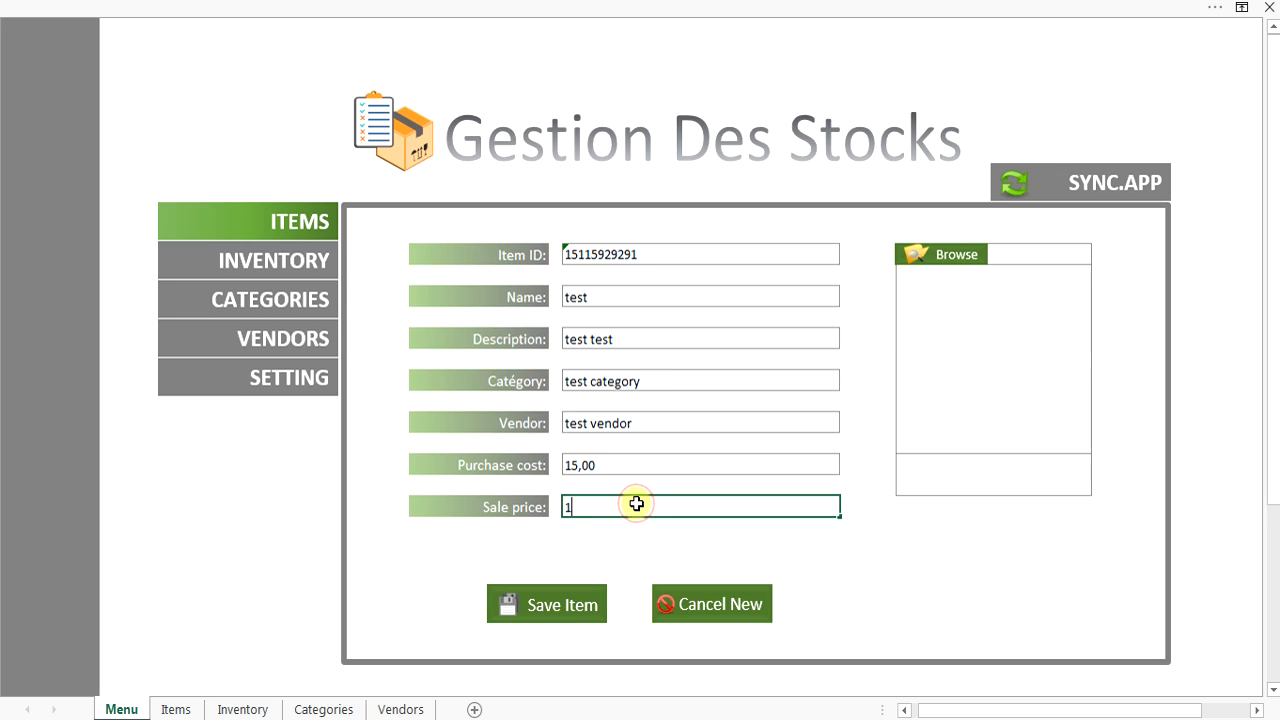
{"action": "type", "text": "12"}
{"action": "left_click", "coordinate": [814, 598]}
{"action": "left_click", "coordinate": [575, 507]}
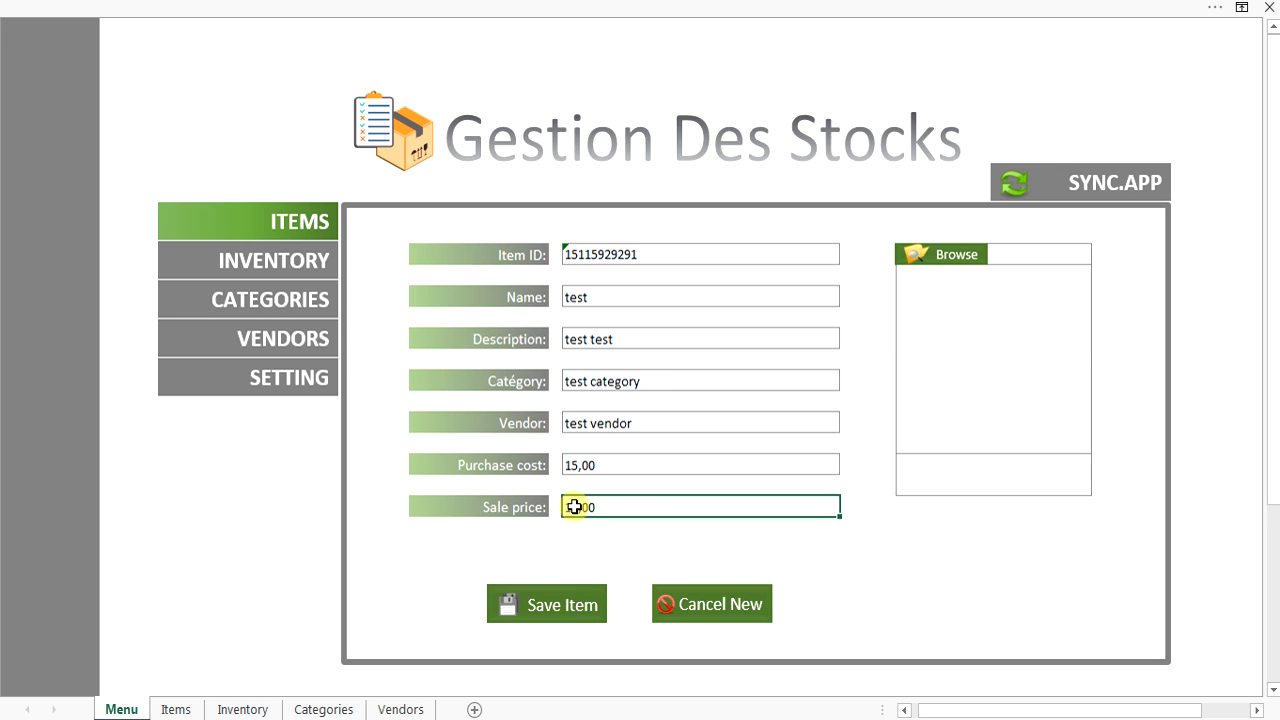
{"action": "key", "text": "BackSpace"}
{"action": "type", "text": "8"}
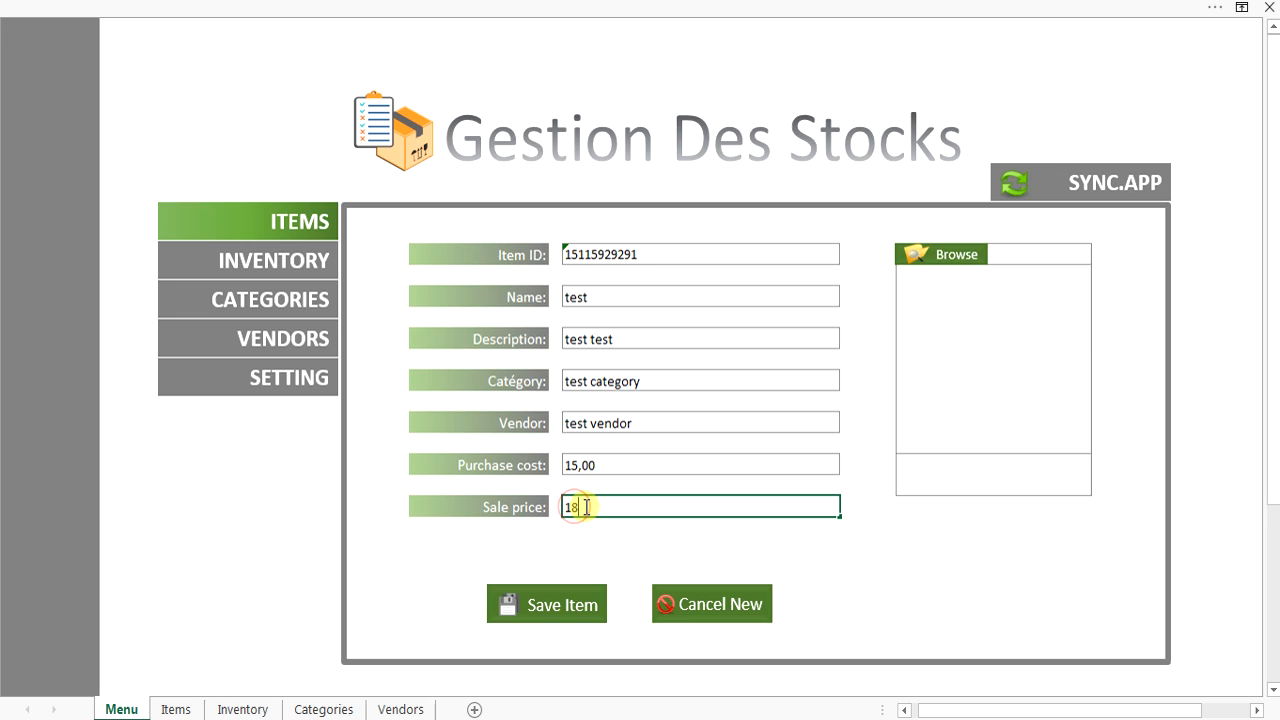
{"action": "left_click", "coordinate": [800, 606]}
Attach 22162-bubka-Search.png as the test item's picture and save the item.
{"action": "left_click", "coordinate": [928, 254]}
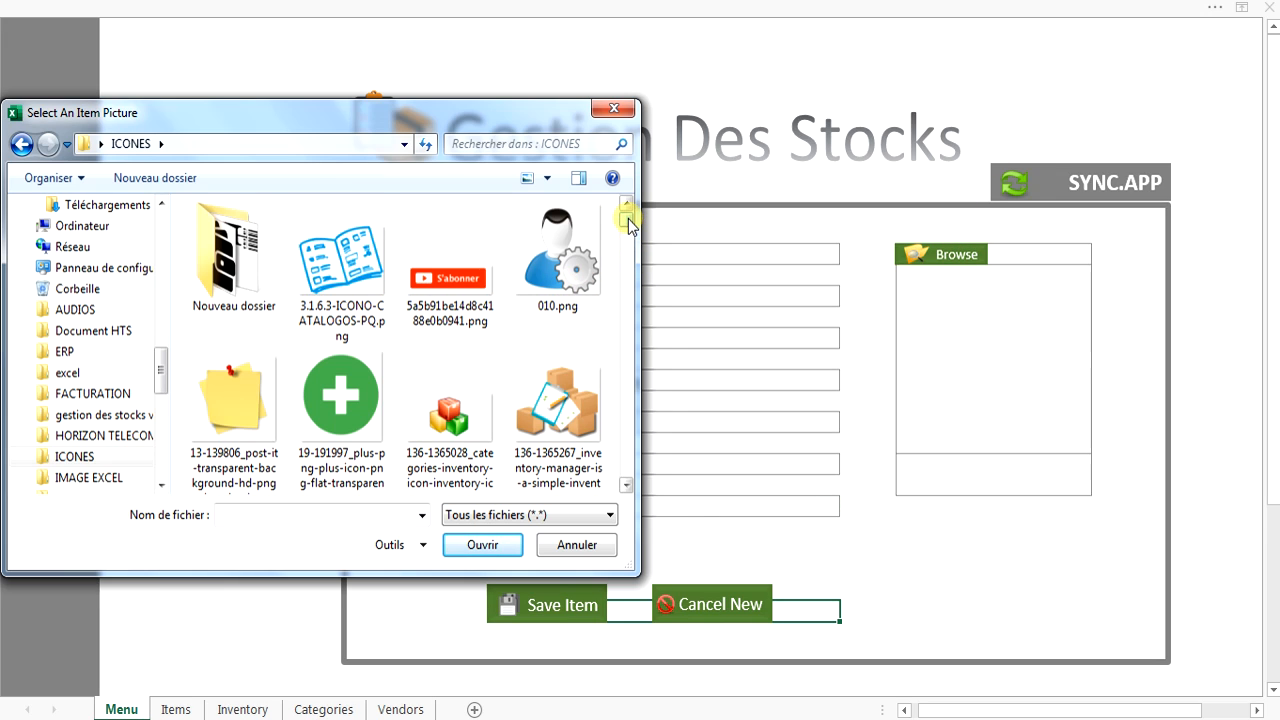
{"action": "left_click_drag", "start_coordinate": [629, 224], "coordinate": [629, 243]}
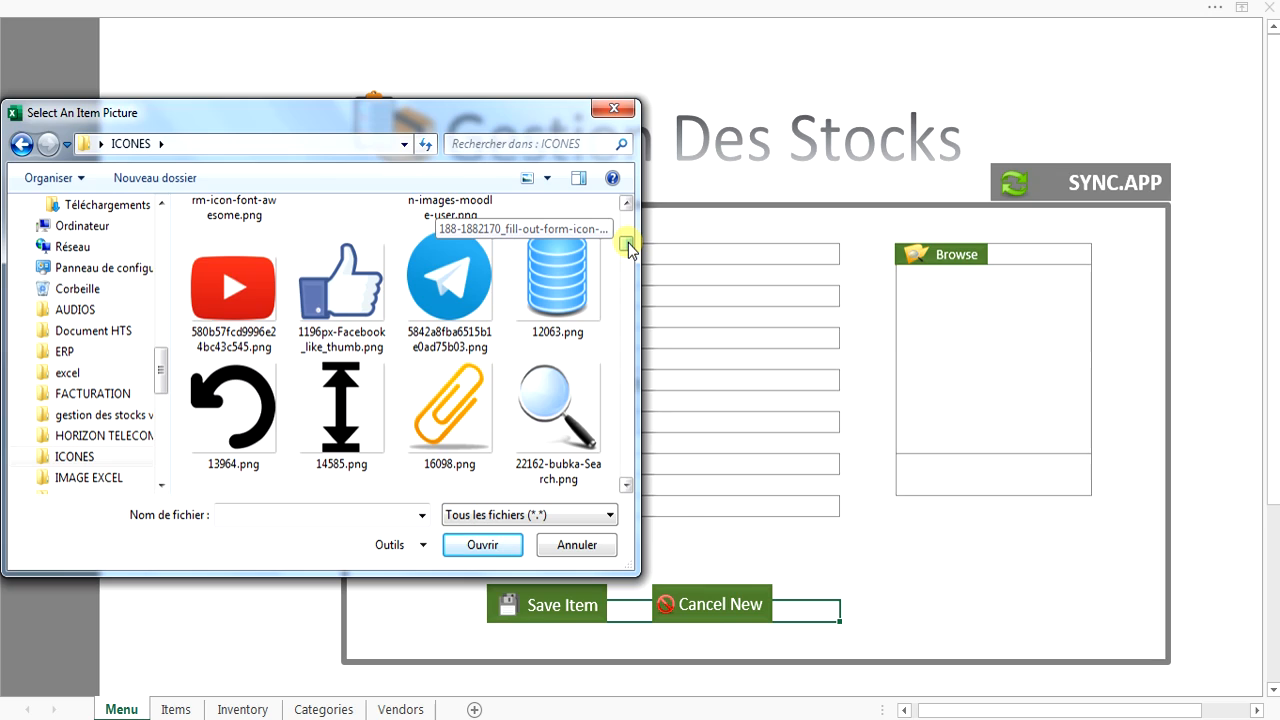
{"action": "left_click", "coordinate": [565, 405]}
{"action": "left_click", "coordinate": [486, 547]}
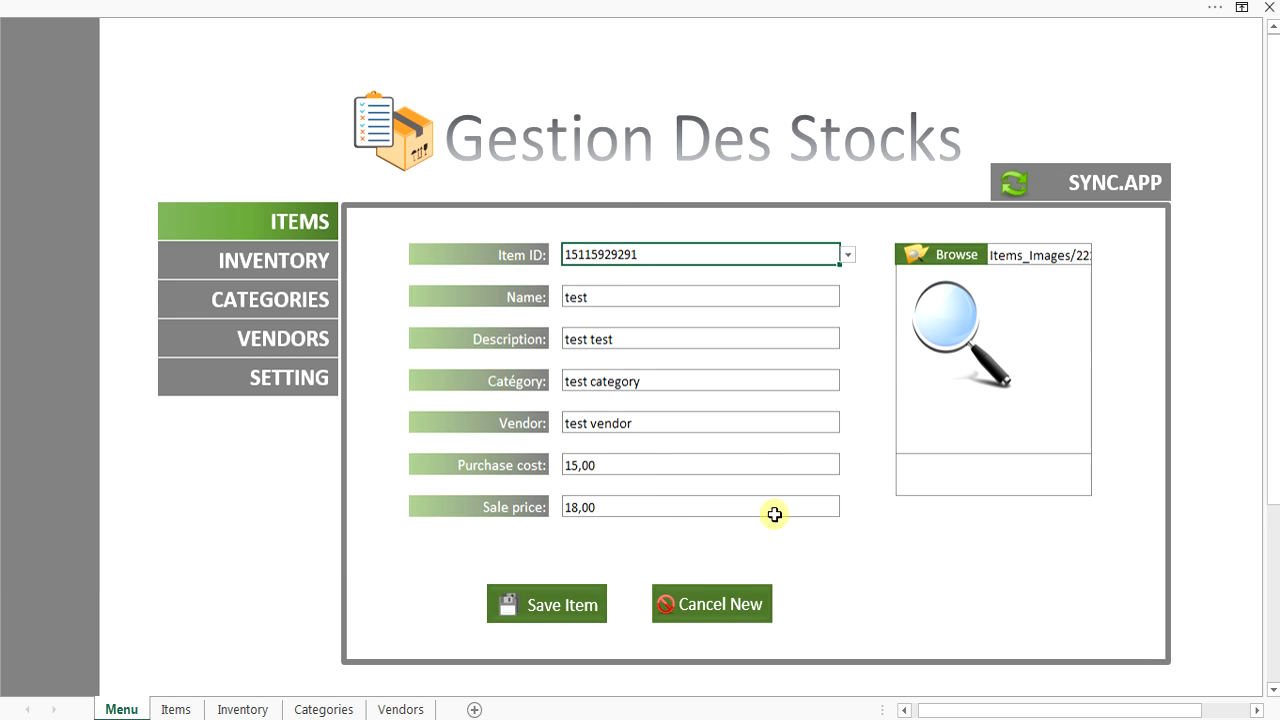
{"action": "left_click", "coordinate": [553, 603]}
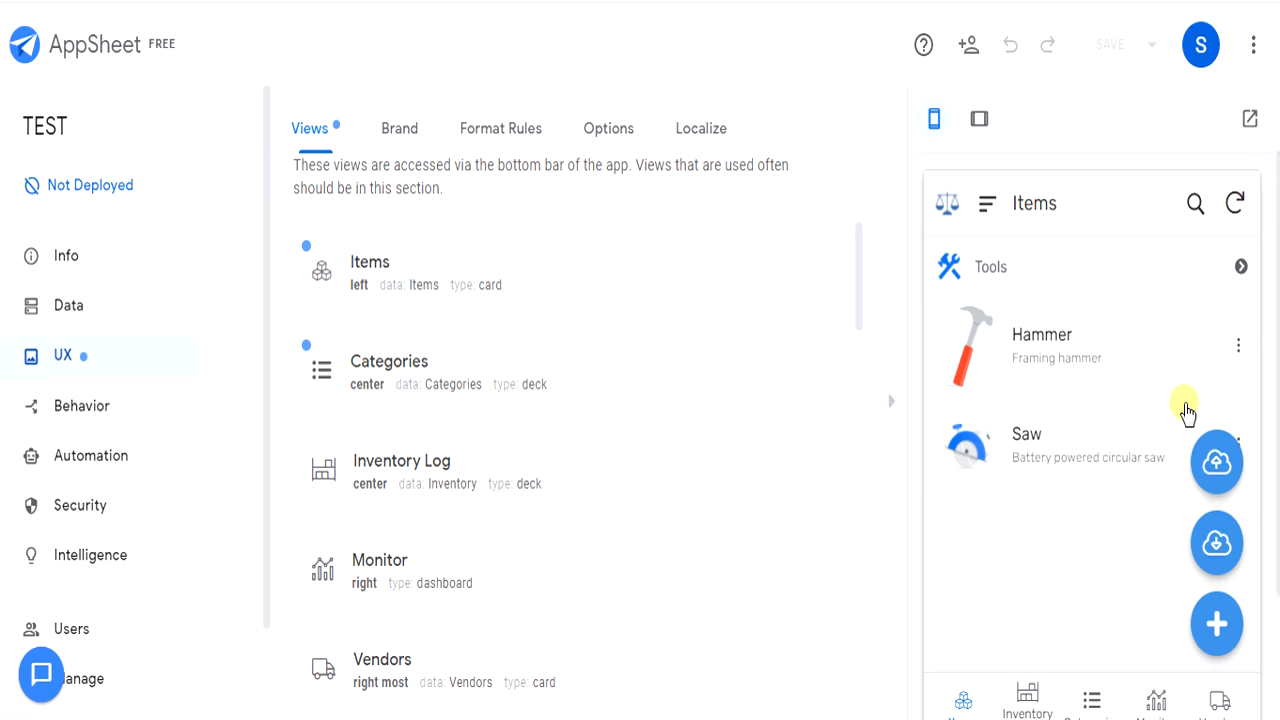
Sync the app, log an inventory change of 34 for test, and sync again.
{"action": "left_click", "coordinate": [1233, 204]}
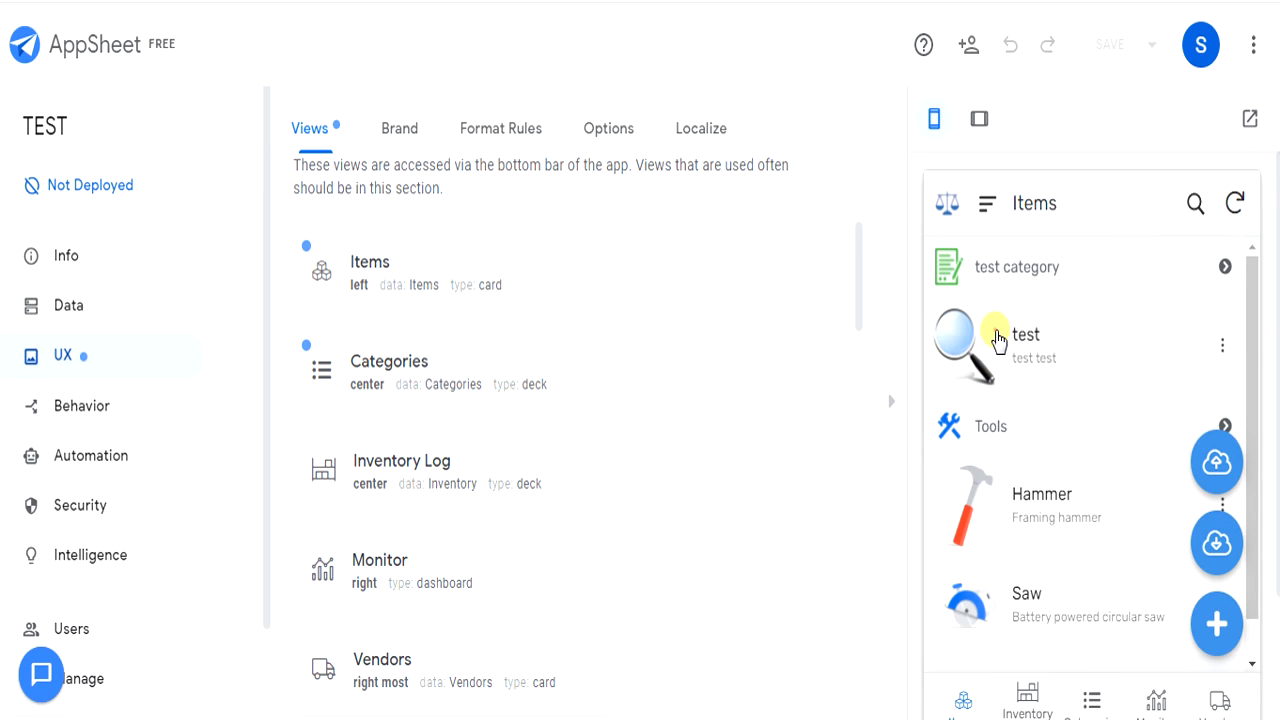
{"action": "left_click", "coordinate": [998, 340]}
{"action": "left_click", "coordinate": [1041, 425]}
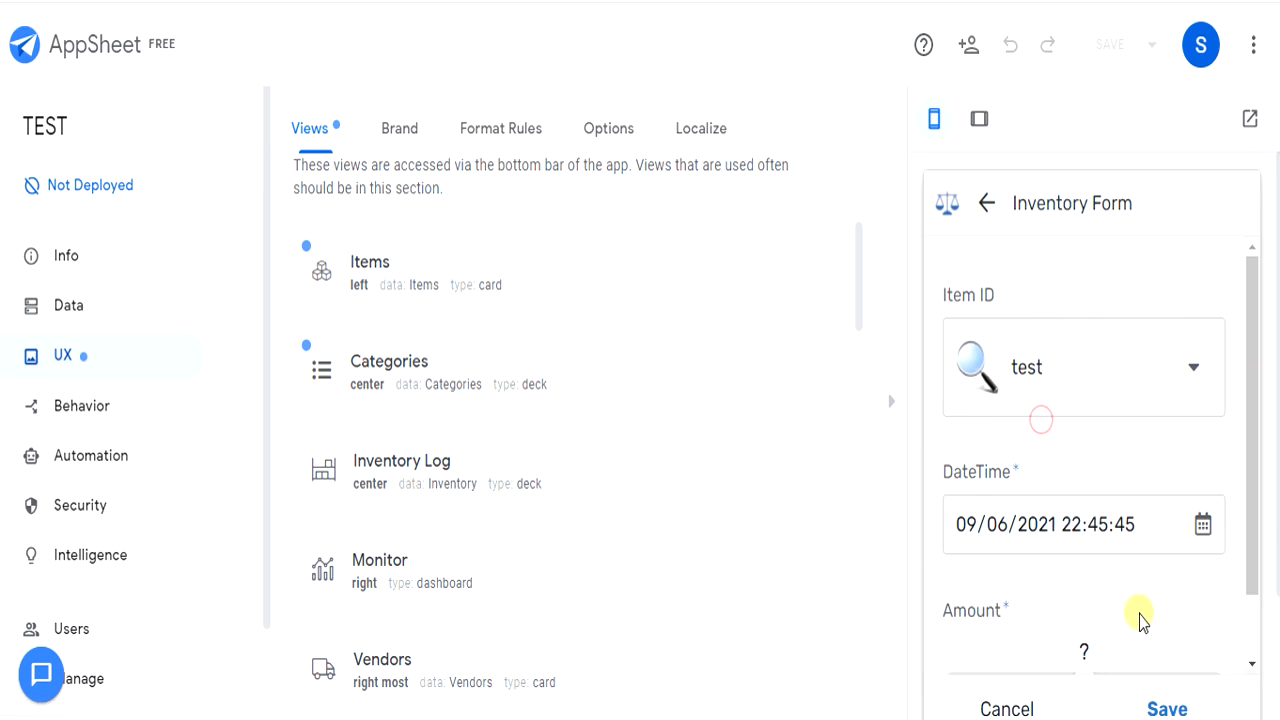
{"action": "scroll", "coordinate": [1185, 450], "scroll_direction": "down", "scroll_amount": 1}
{"action": "left_click_drag", "start_coordinate": [1078, 605], "coordinate": [1127, 612]}
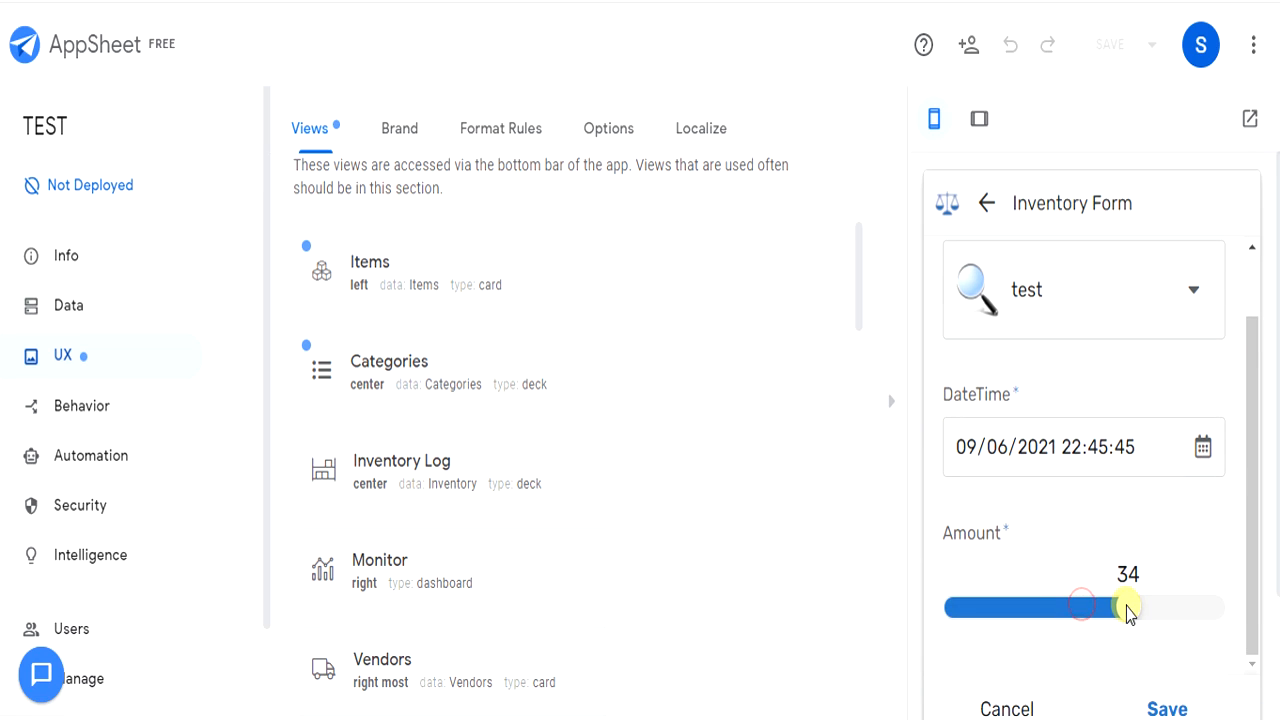
{"action": "left_click", "coordinate": [1176, 702]}
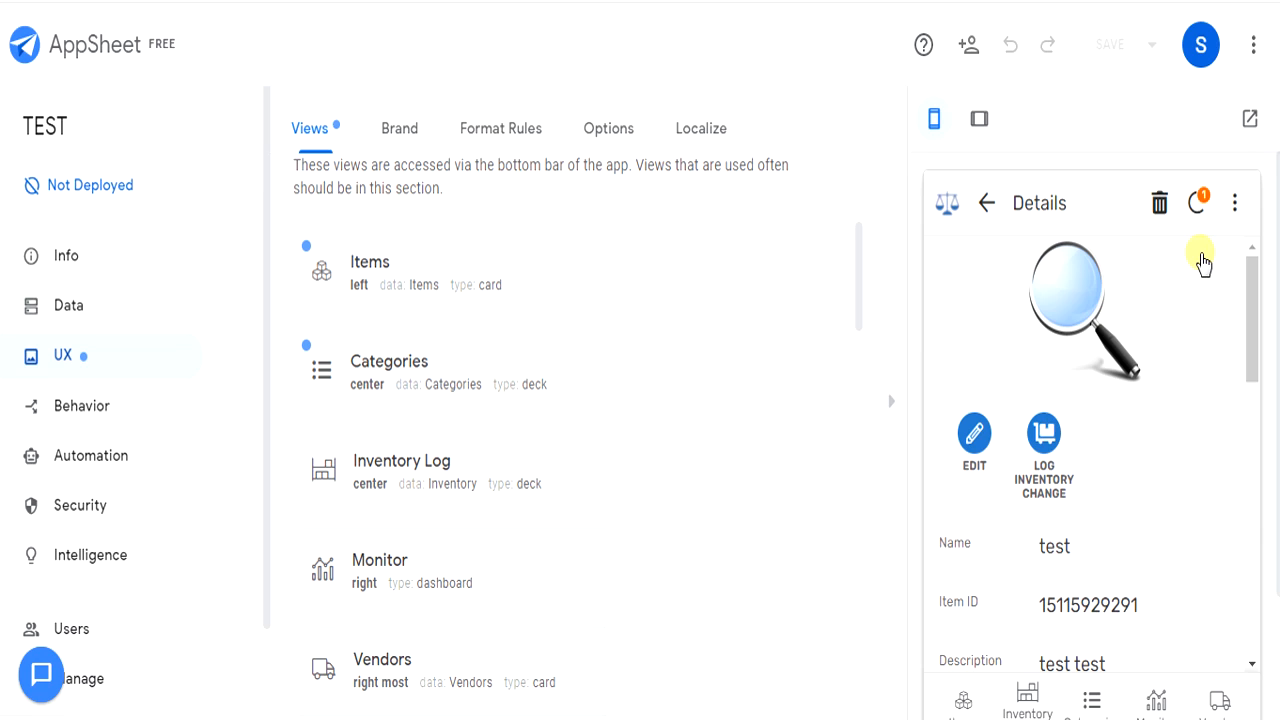
{"action": "left_click", "coordinate": [1198, 204]}
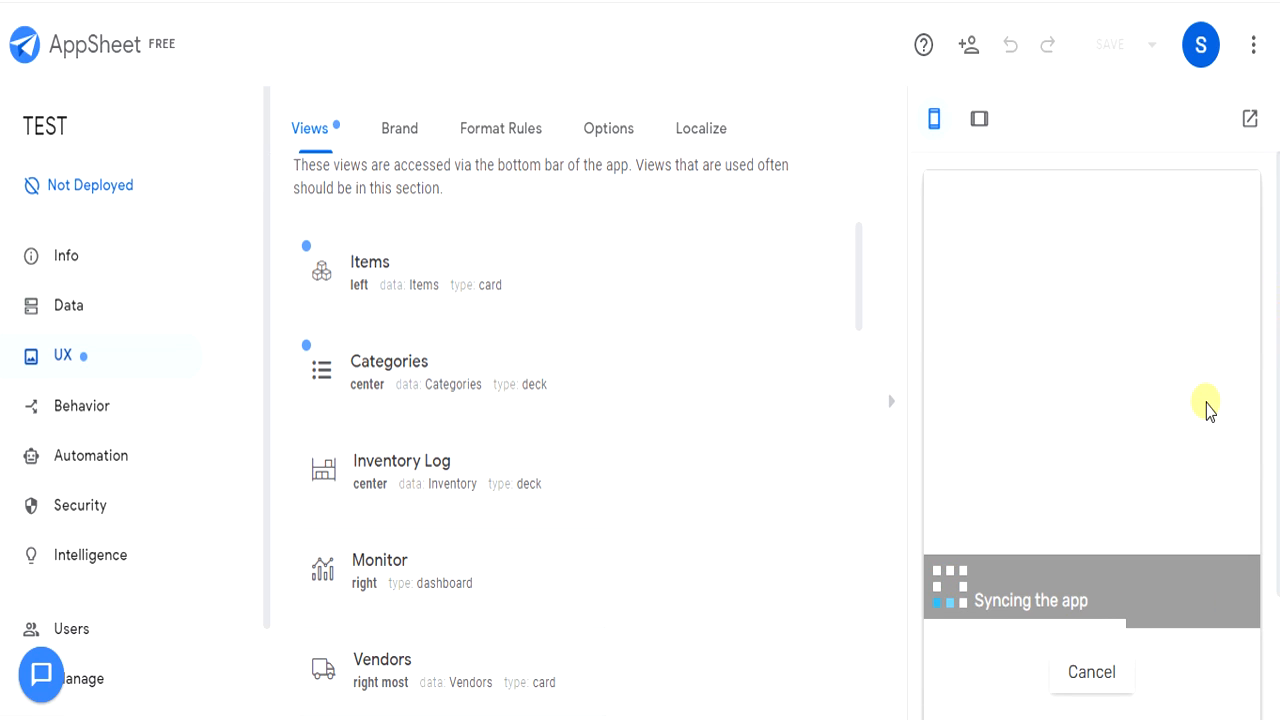
{"action": "scroll", "coordinate": [1186, 432], "scroll_direction": "down", "scroll_amount": 5}
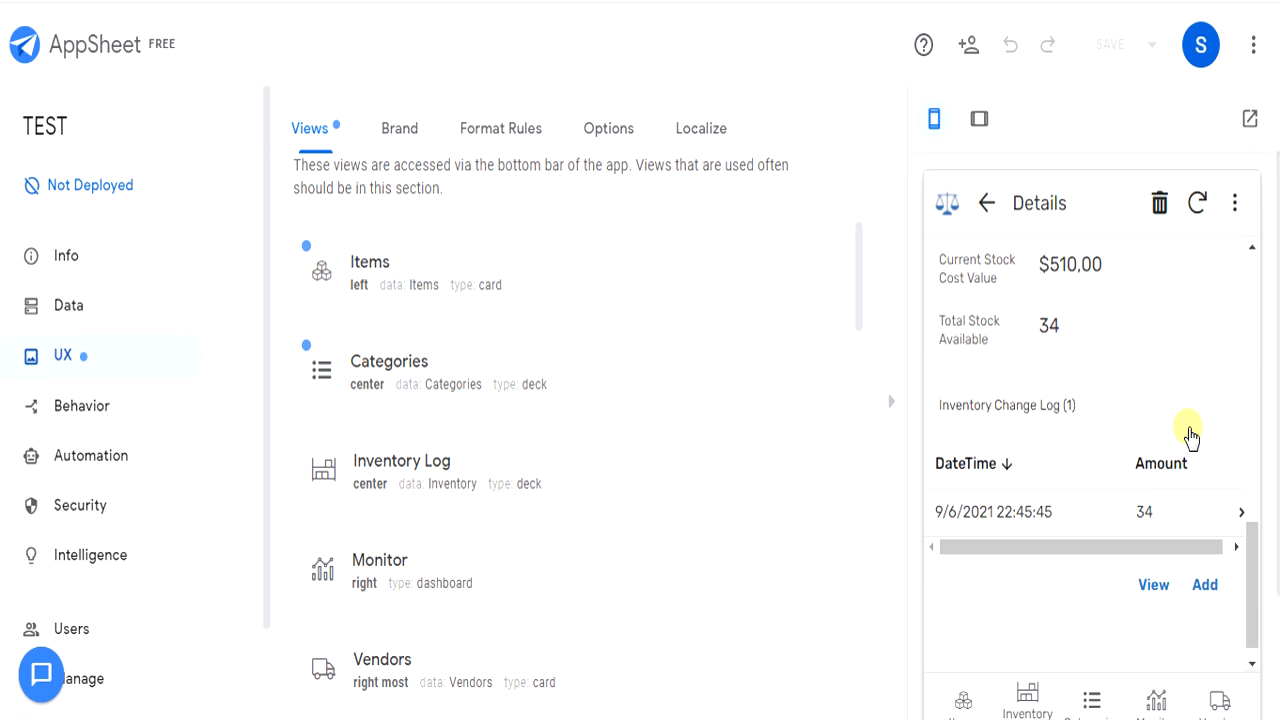
{"action": "left_click", "coordinate": [600, 715]}
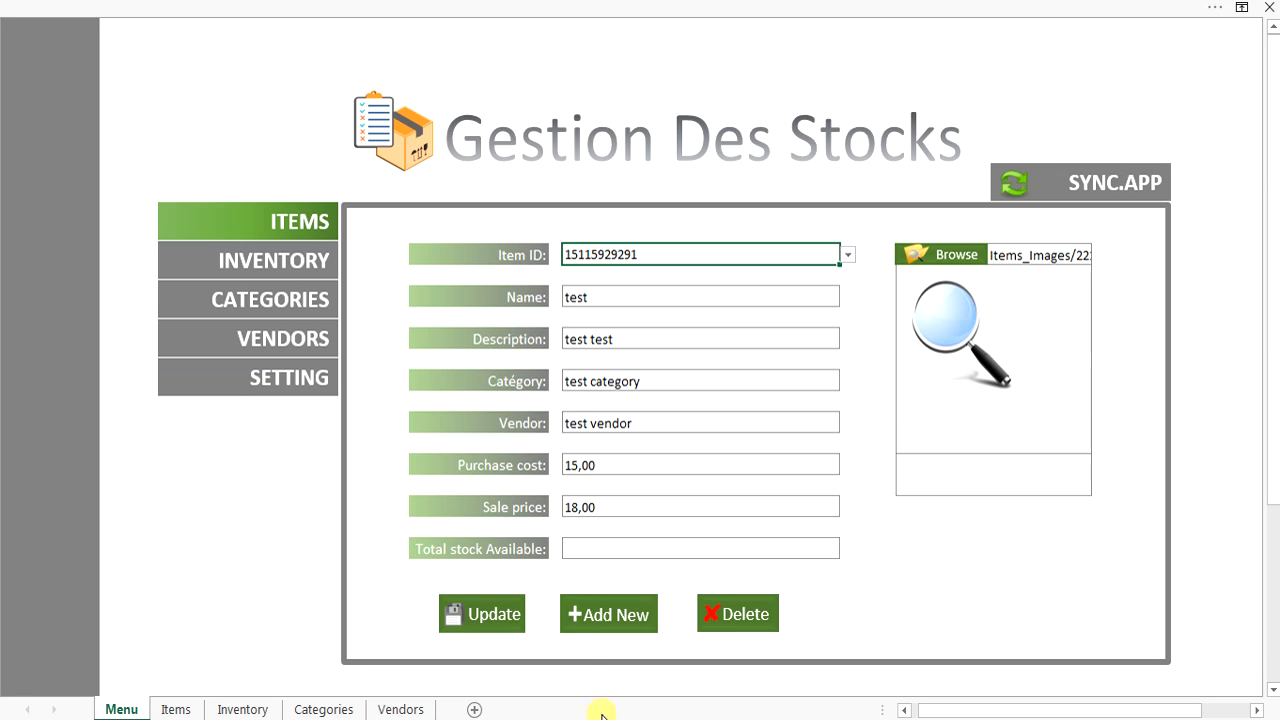
{"action": "left_click", "coordinate": [845, 256]}
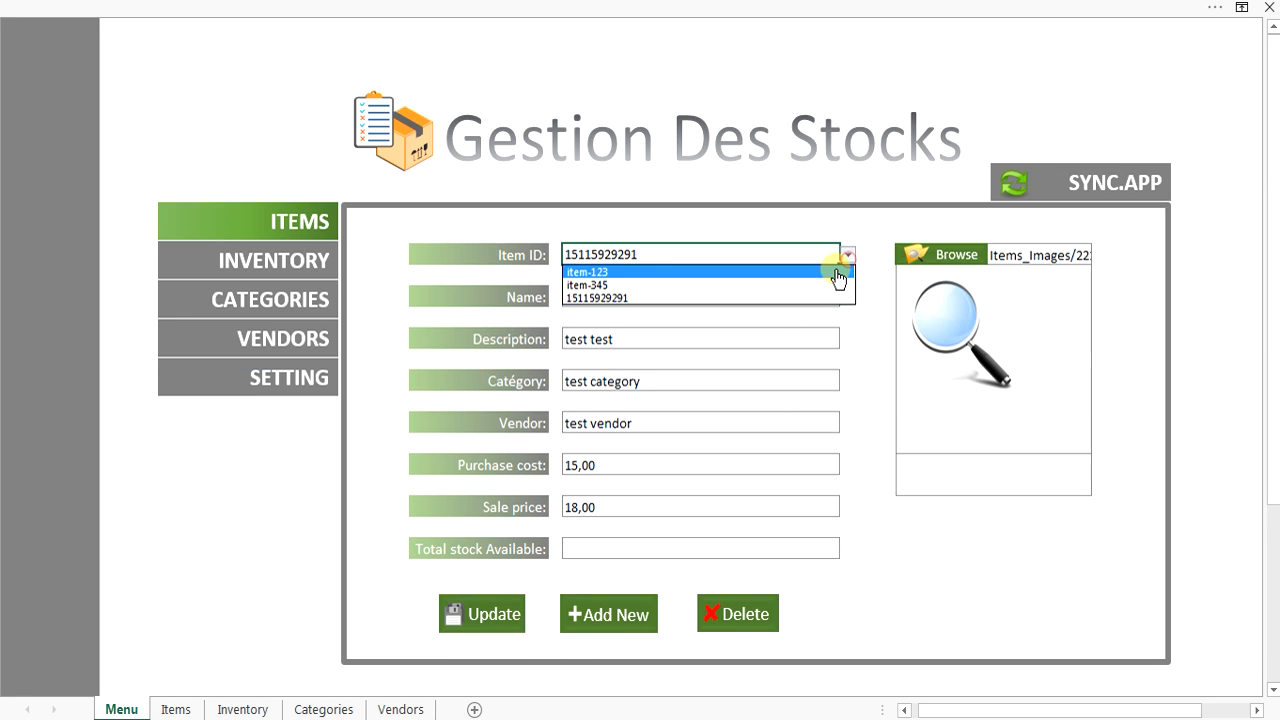
{"action": "left_click", "coordinate": [828, 297]}
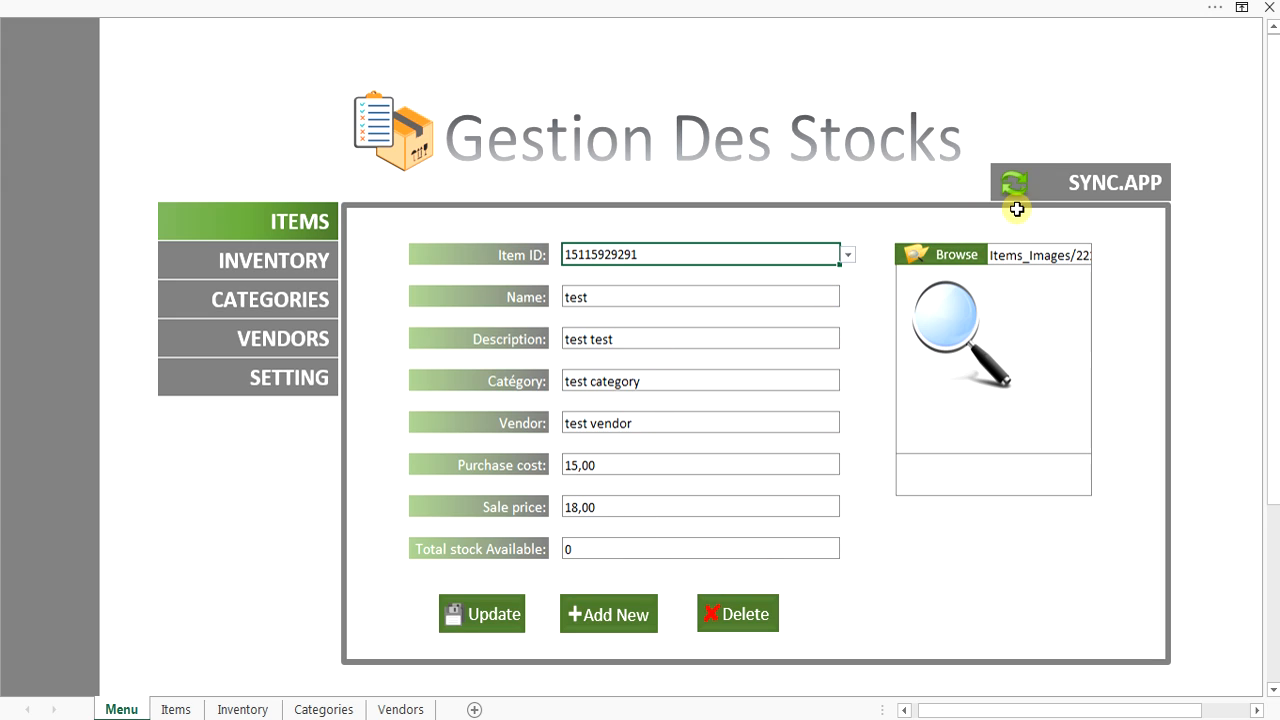
{"action": "left_click", "coordinate": [1087, 180]}
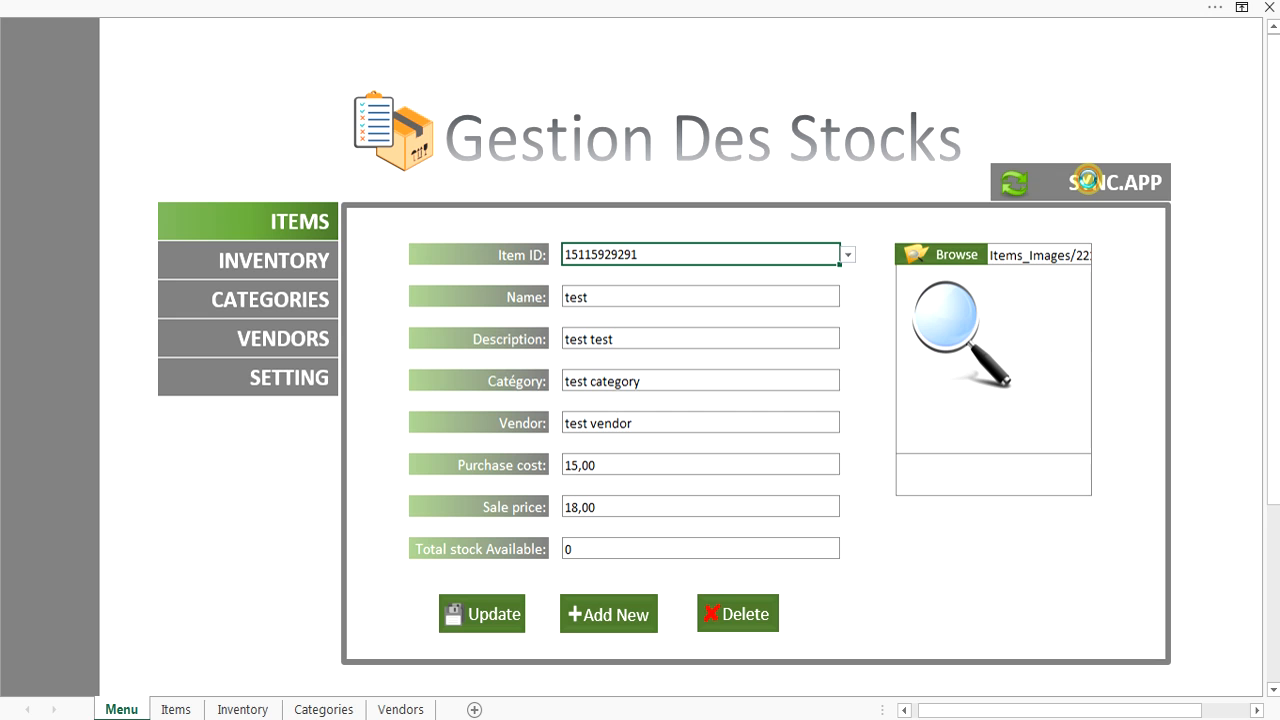
{"action": "left_click", "coordinate": [847, 254]}
{"action": "left_click", "coordinate": [828, 298]}
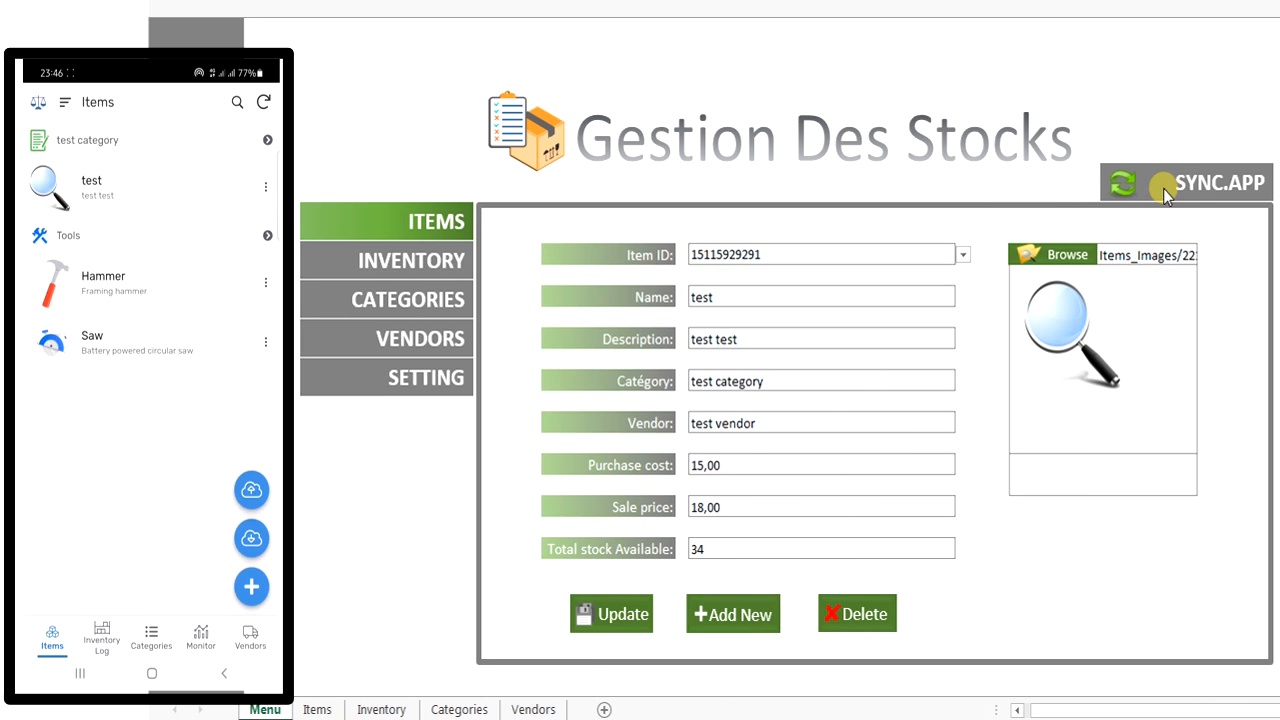
Run SYNC.APP so the phone app picks up the test item.
{"action": "left_click", "coordinate": [1163, 188]}
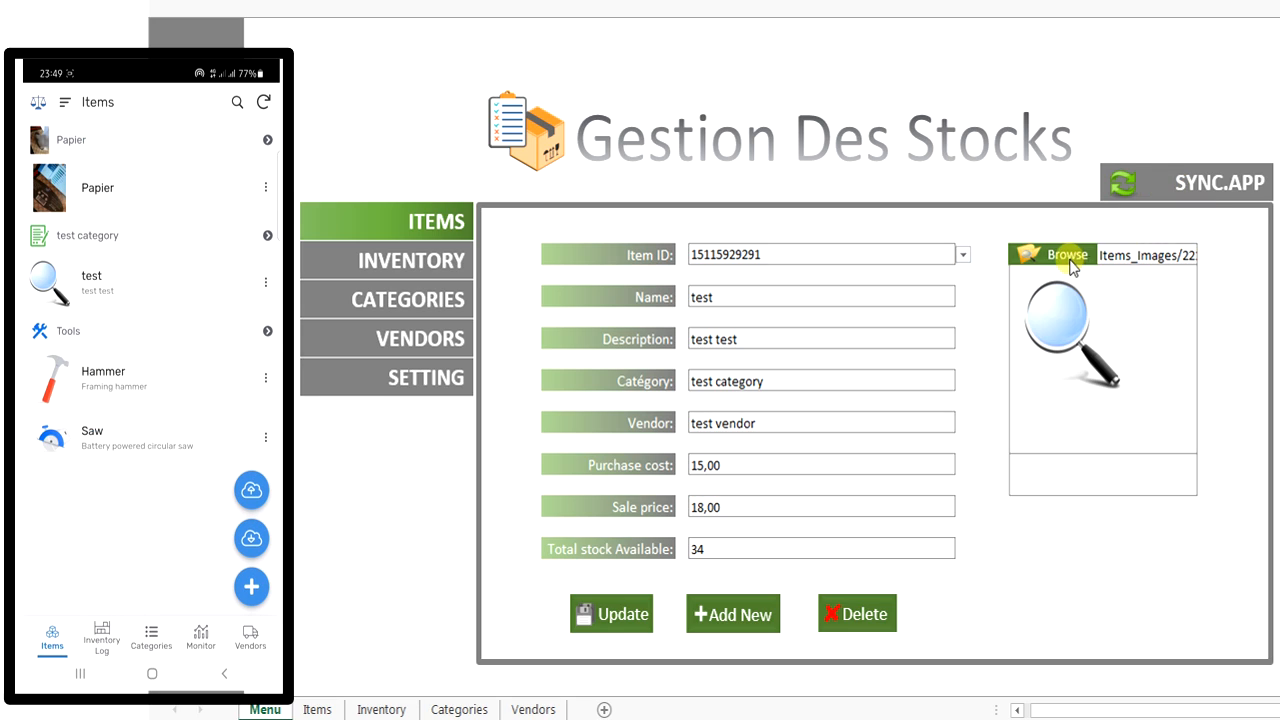
{"action": "left_click", "coordinate": [1184, 178]}
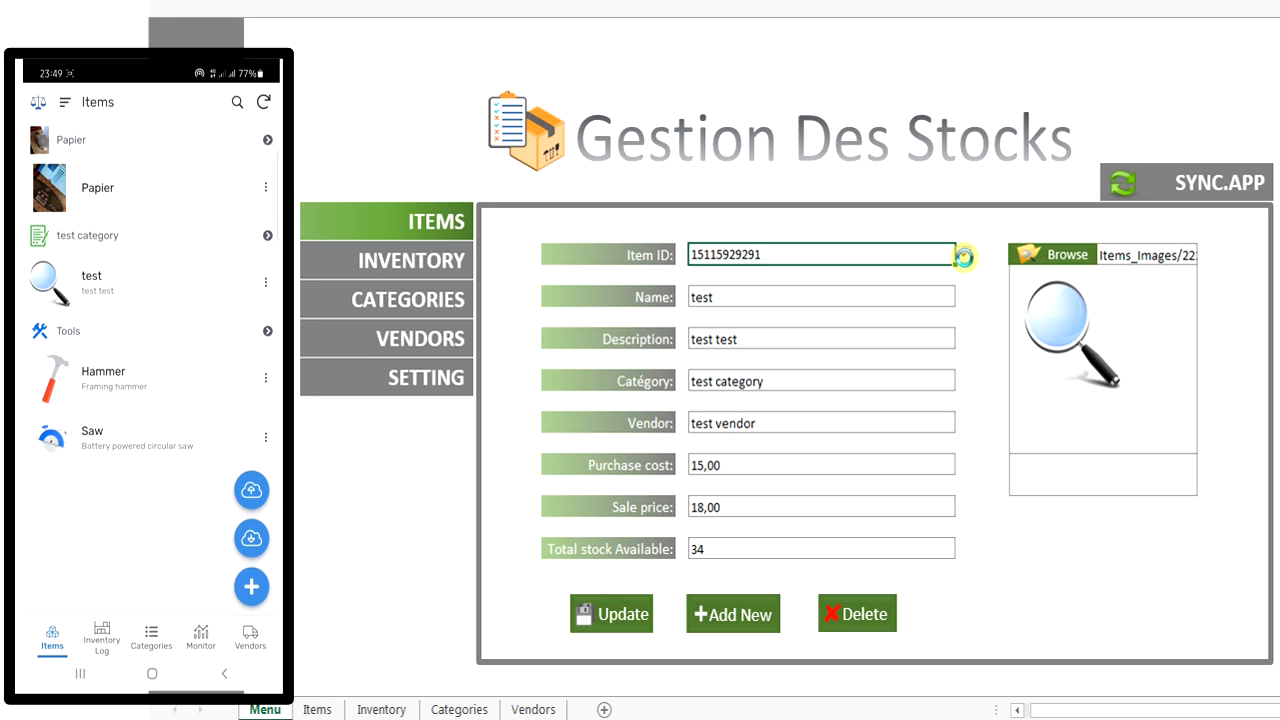
{"action": "left_click", "coordinate": [963, 255]}
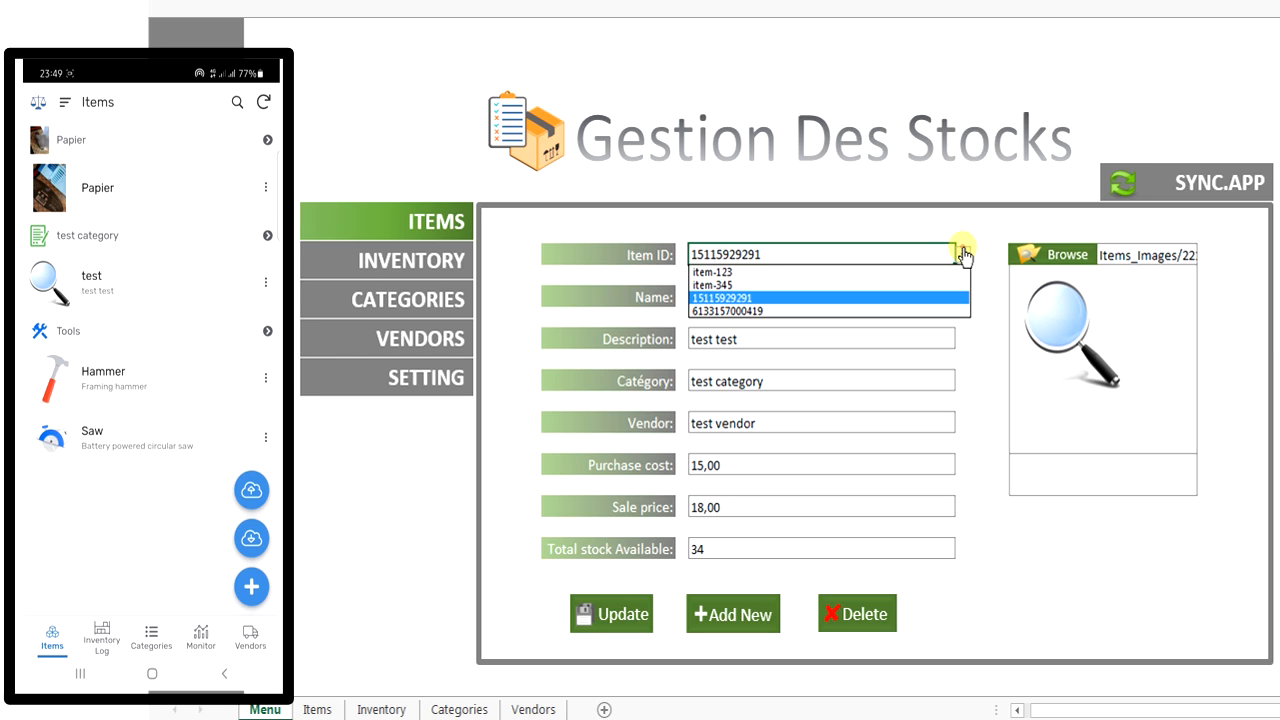
{"action": "left_click", "coordinate": [958, 311]}
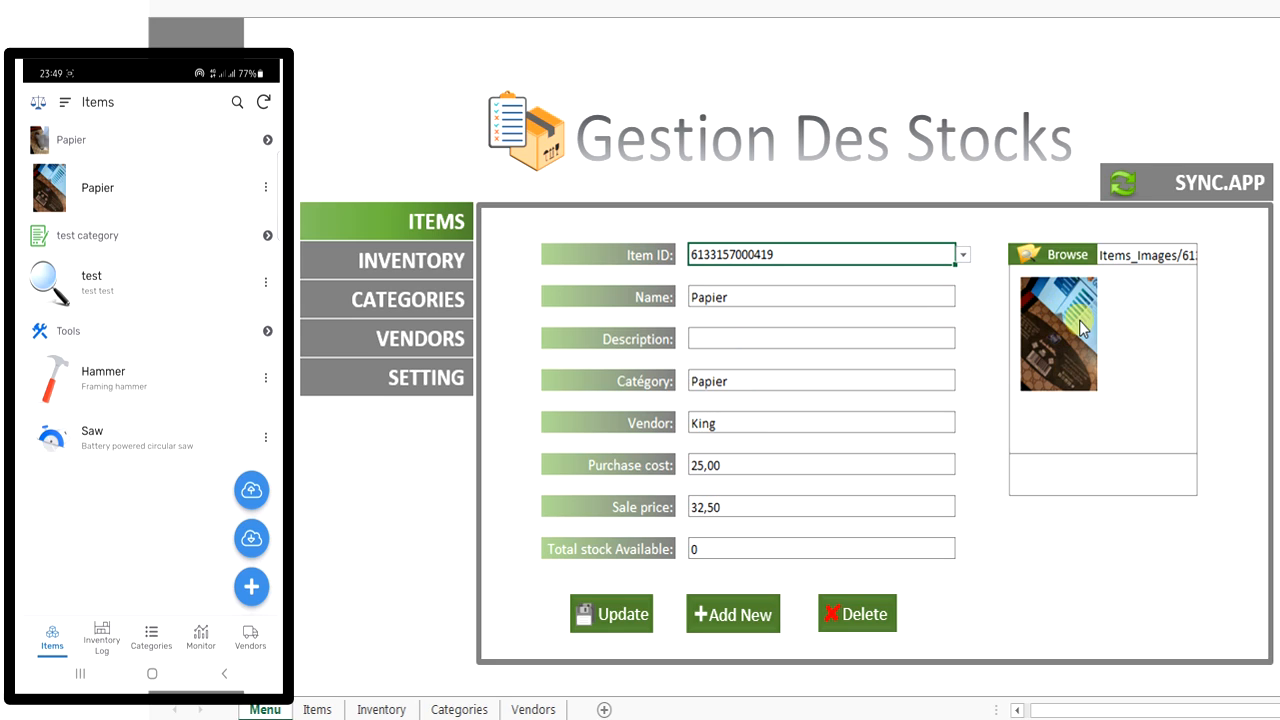
{"action": "left_click", "coordinate": [1054, 368]}
Show the synced Papier category 0d90809b on the Categories form.
{"action": "left_click", "coordinate": [433, 252]}
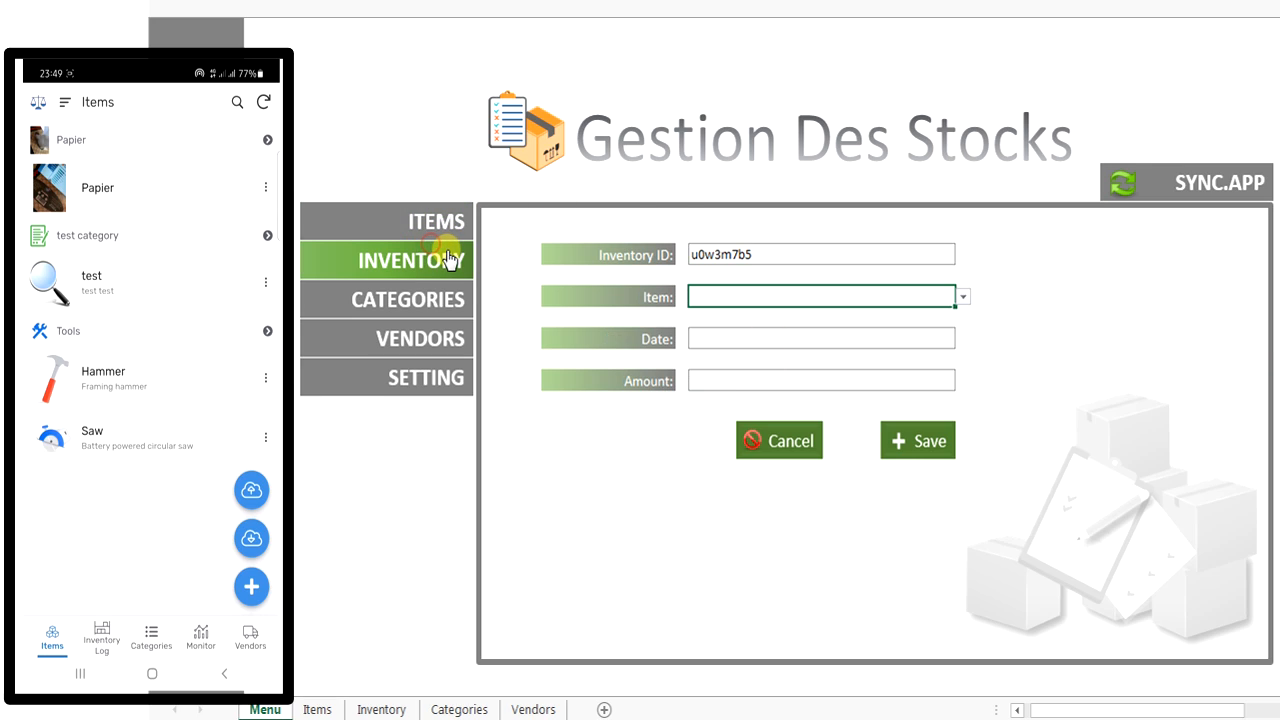
{"action": "left_click", "coordinate": [408, 301]}
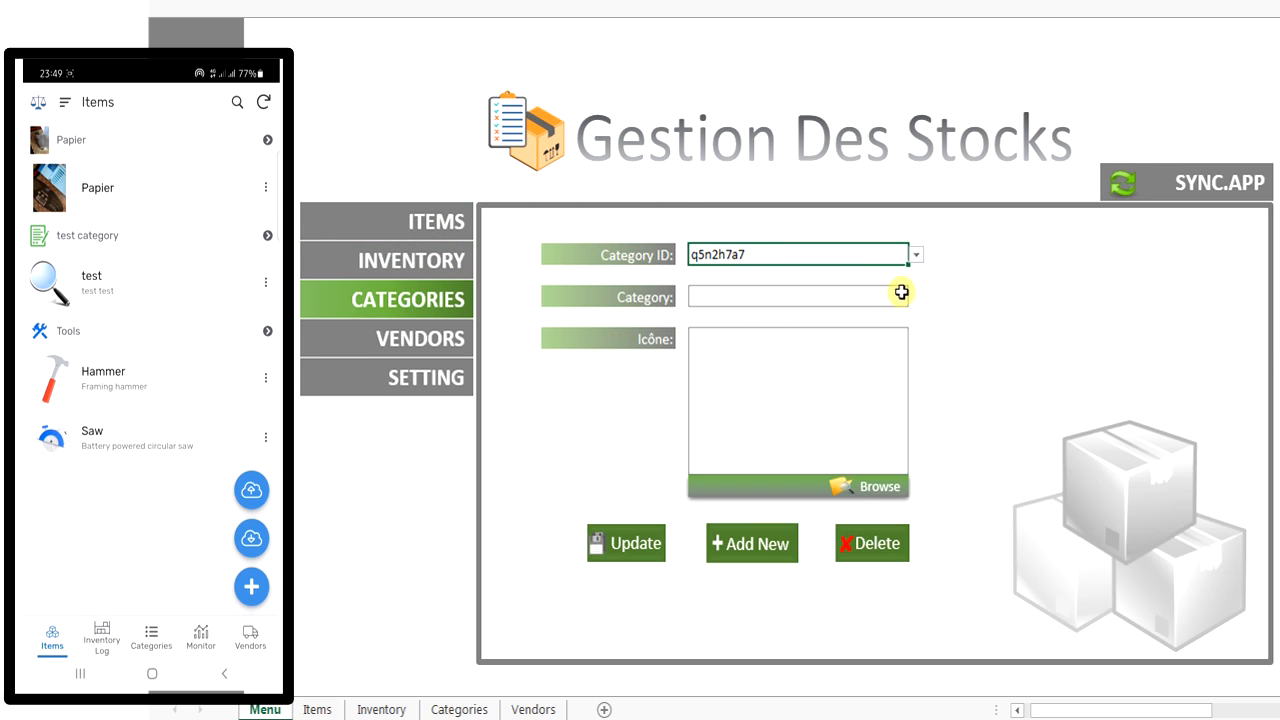
{"action": "left_click", "coordinate": [915, 254]}
{"action": "left_click", "coordinate": [862, 298]}
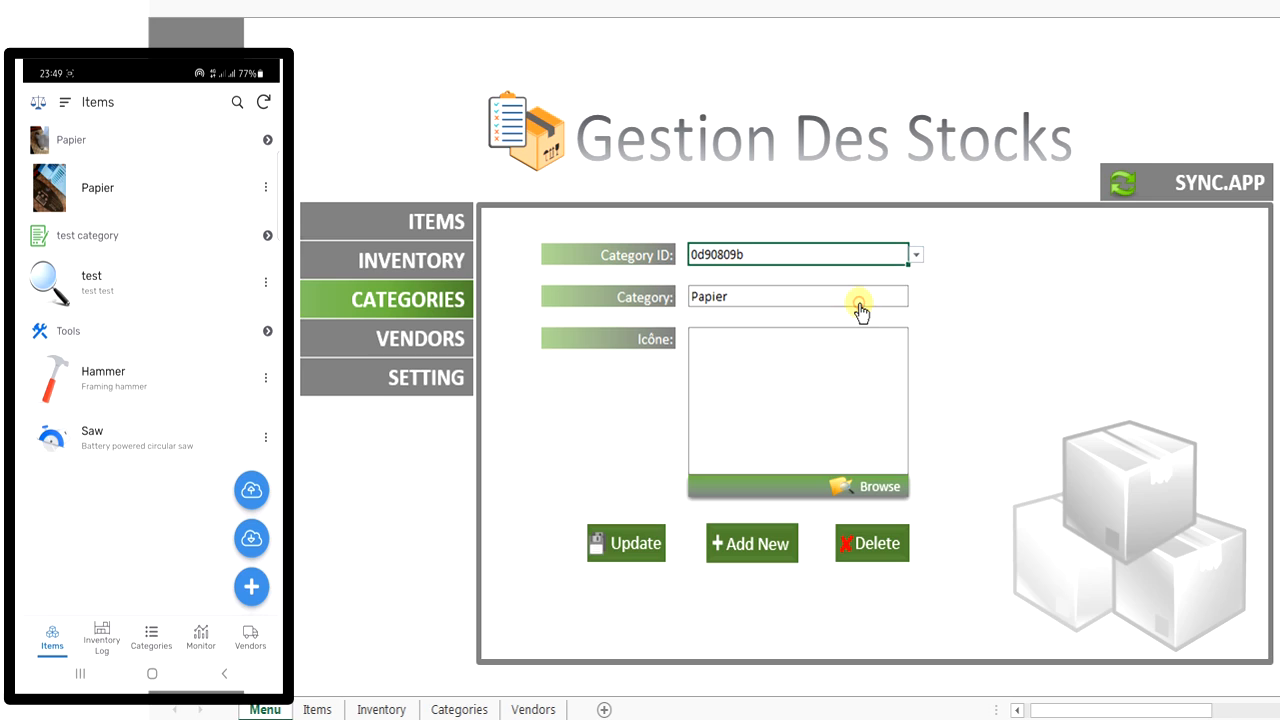
Load the King vendor 44651b4c on the Vendors form.
{"action": "left_click", "coordinate": [455, 338]}
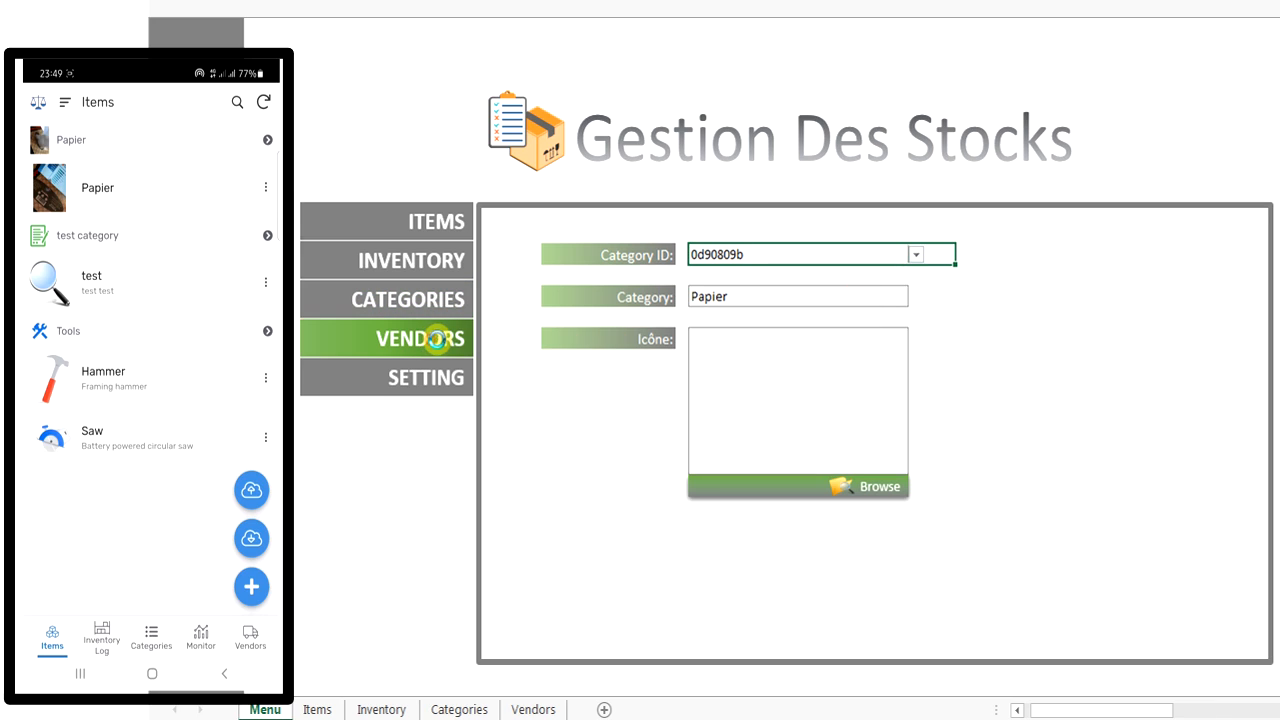
{"action": "left_click", "coordinate": [955, 256]}
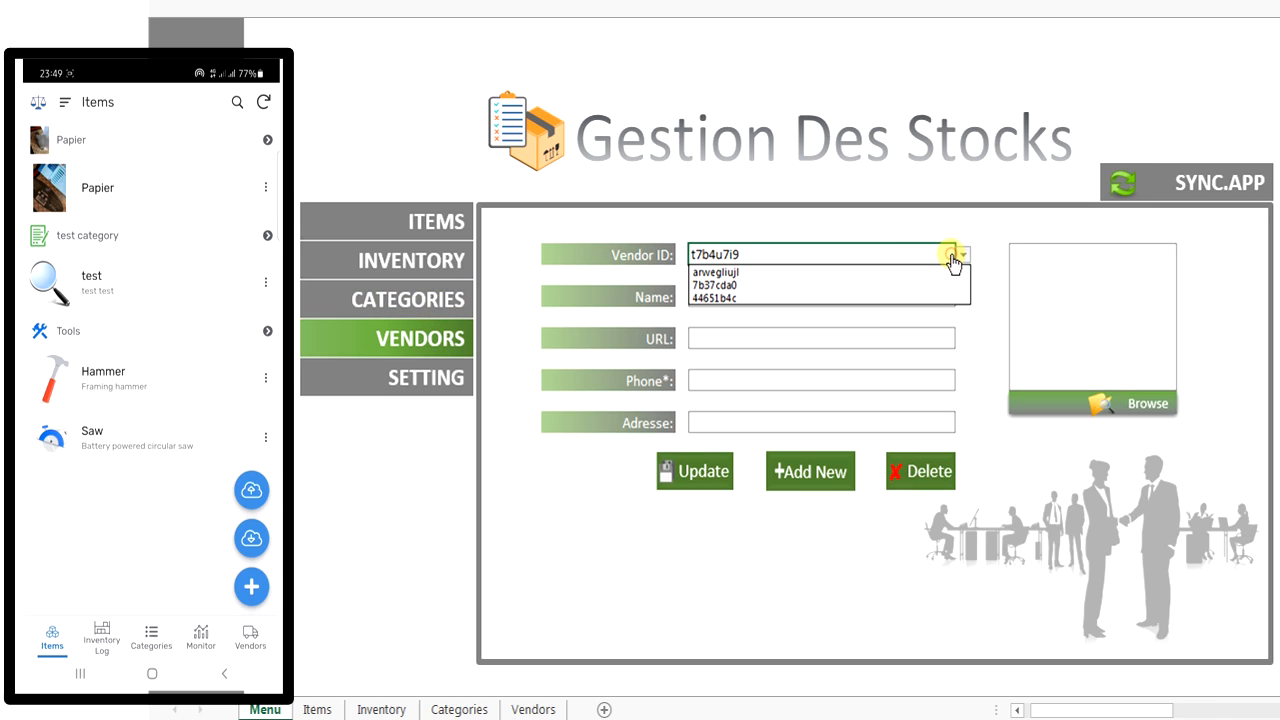
{"action": "left_click", "coordinate": [848, 297]}
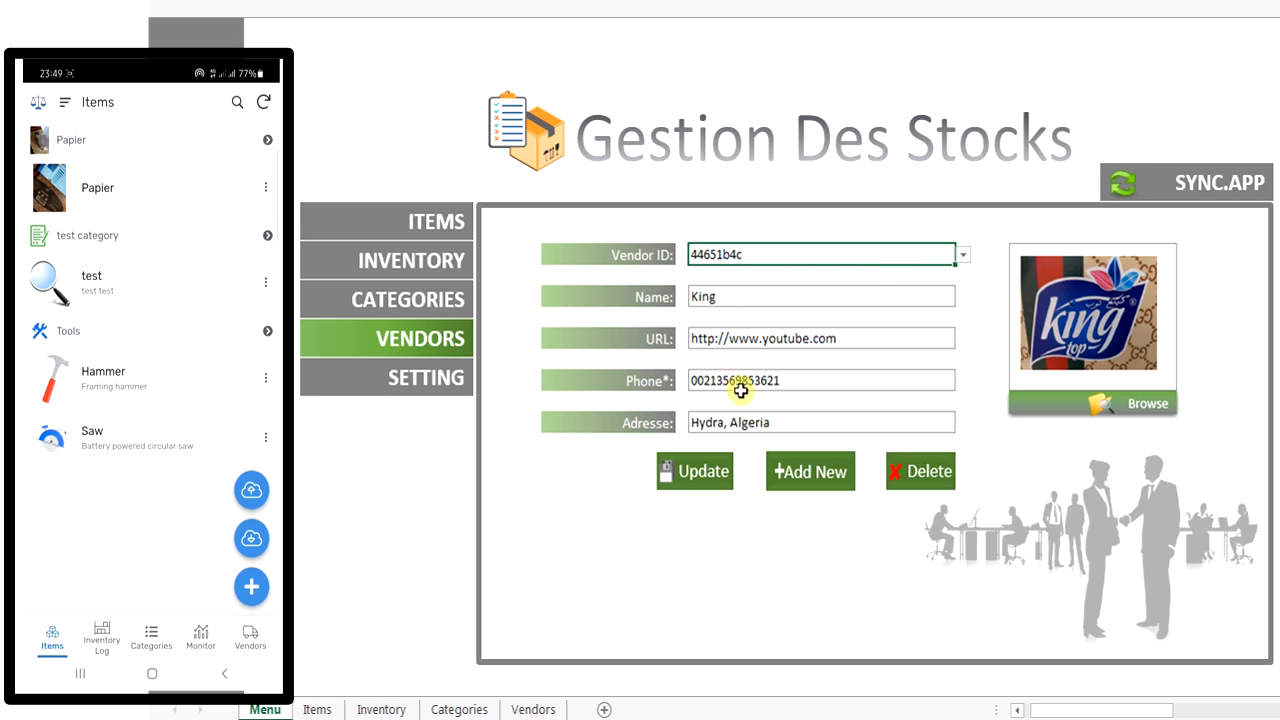